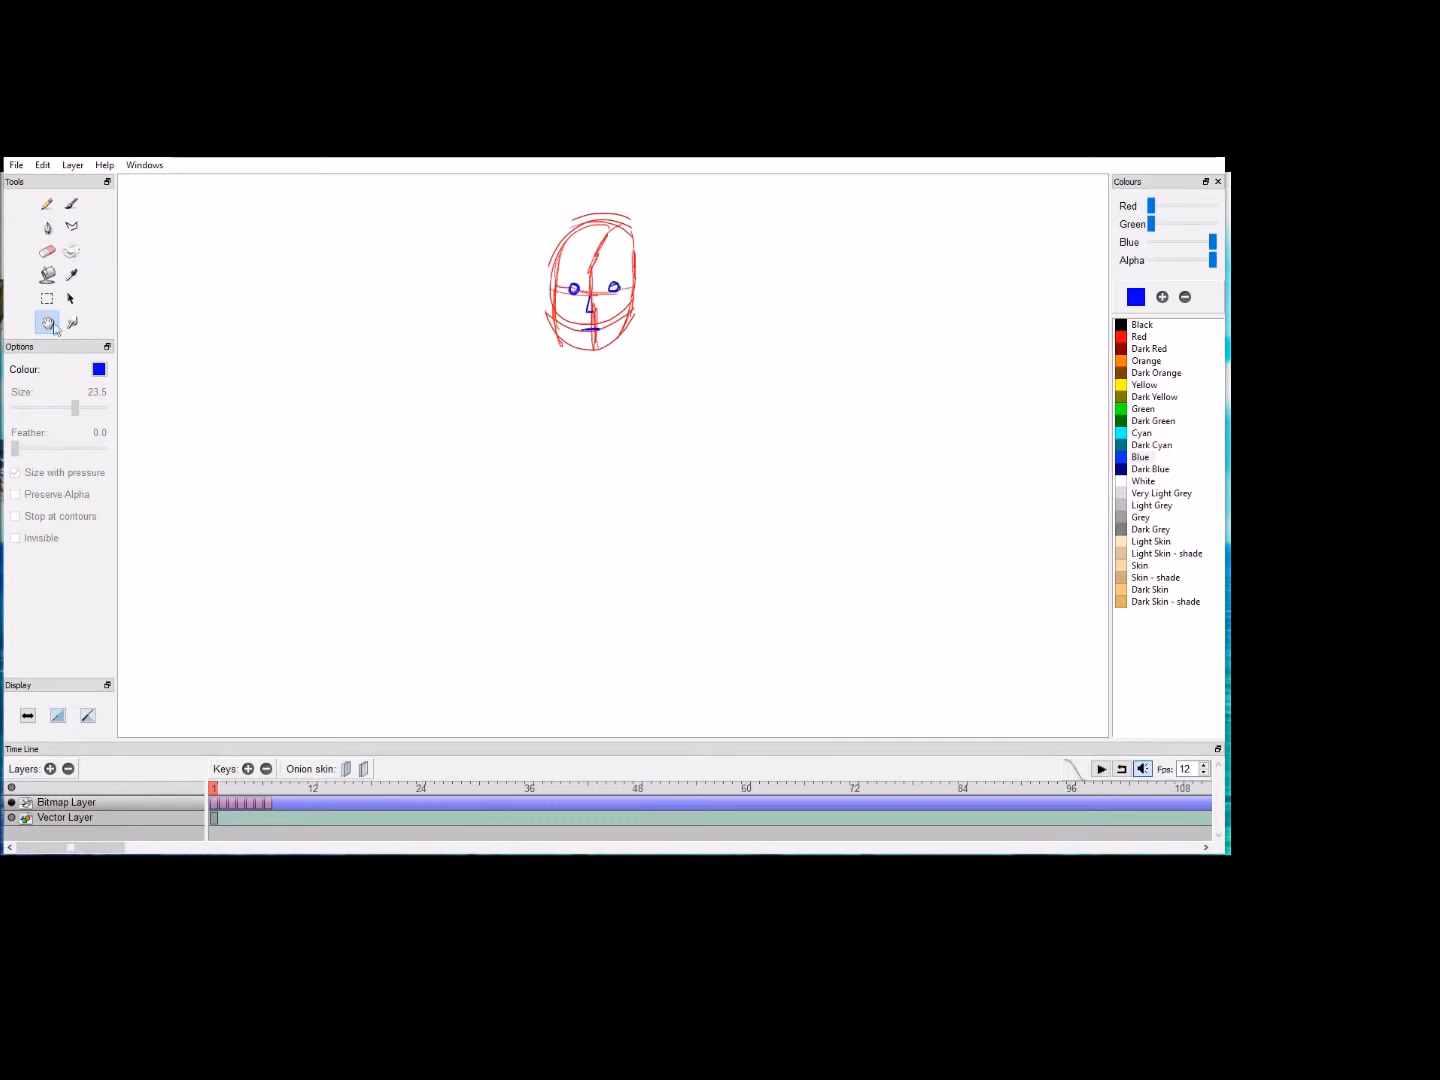
# Step: Set up the Pencil tool with Red as the drawing colour for sketching below the head
pyautogui.click(48, 205)
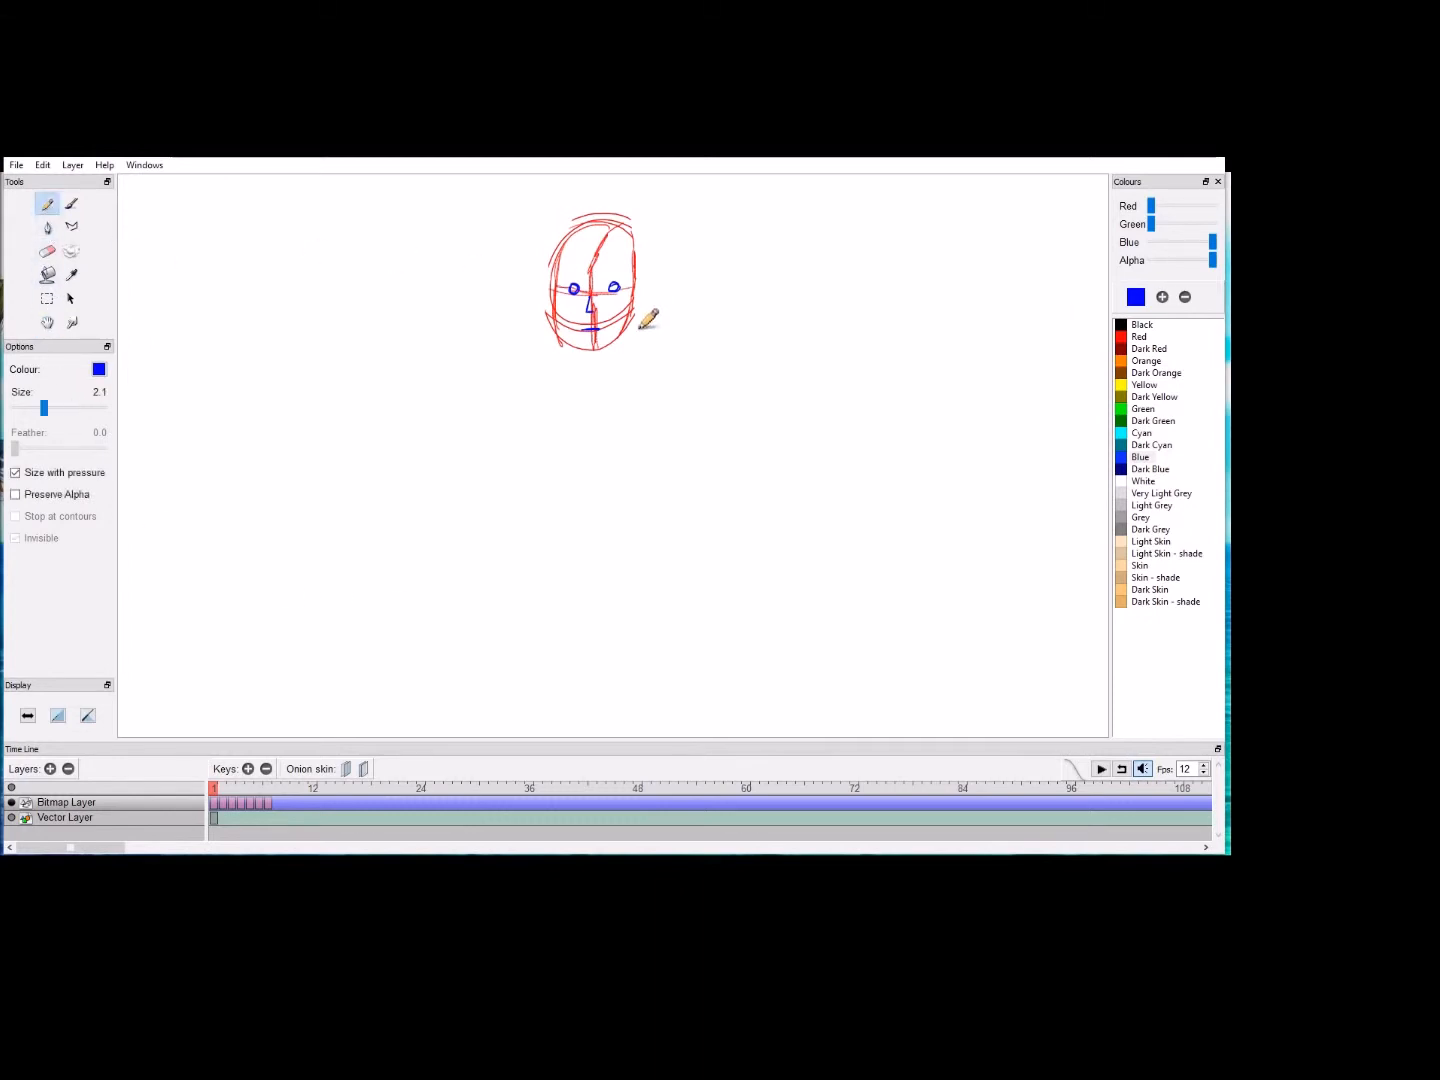
pyautogui.click(1126, 338)
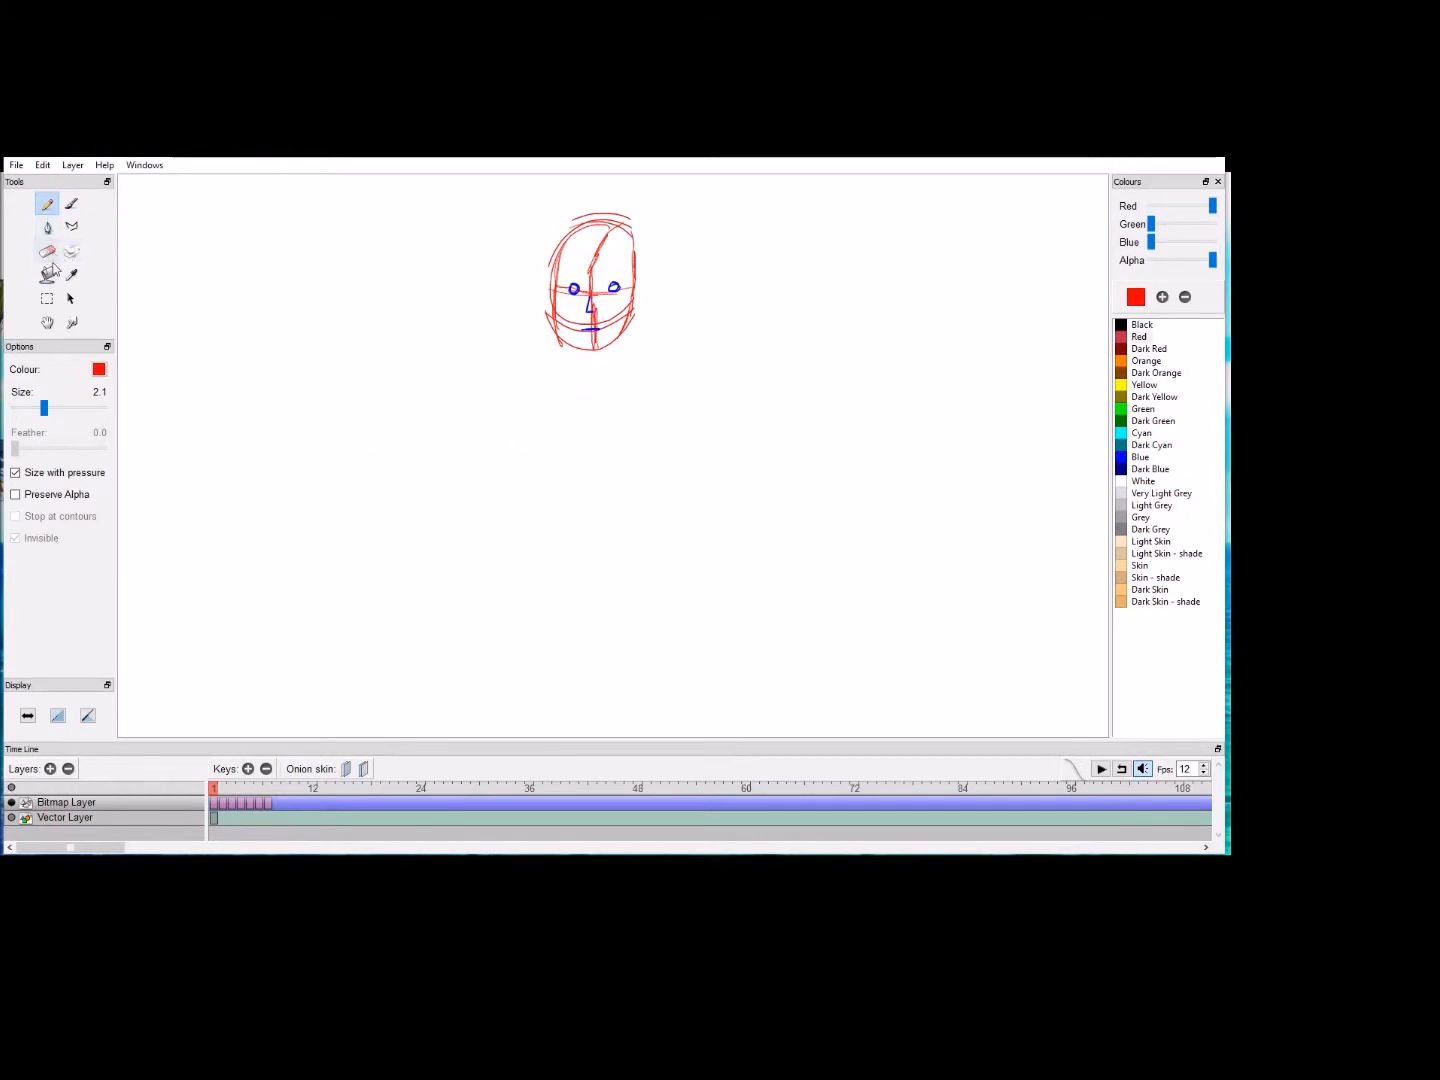
pyautogui.click(47, 322)
pyautogui.moveTo(628, 410)
pyautogui.mouseDown()
pyautogui.moveTo(604, 382)
pyautogui.moveTo(604, 399)
pyautogui.moveTo(598, 373)
pyautogui.moveTo(588, 443)
pyautogui.mouseUp()
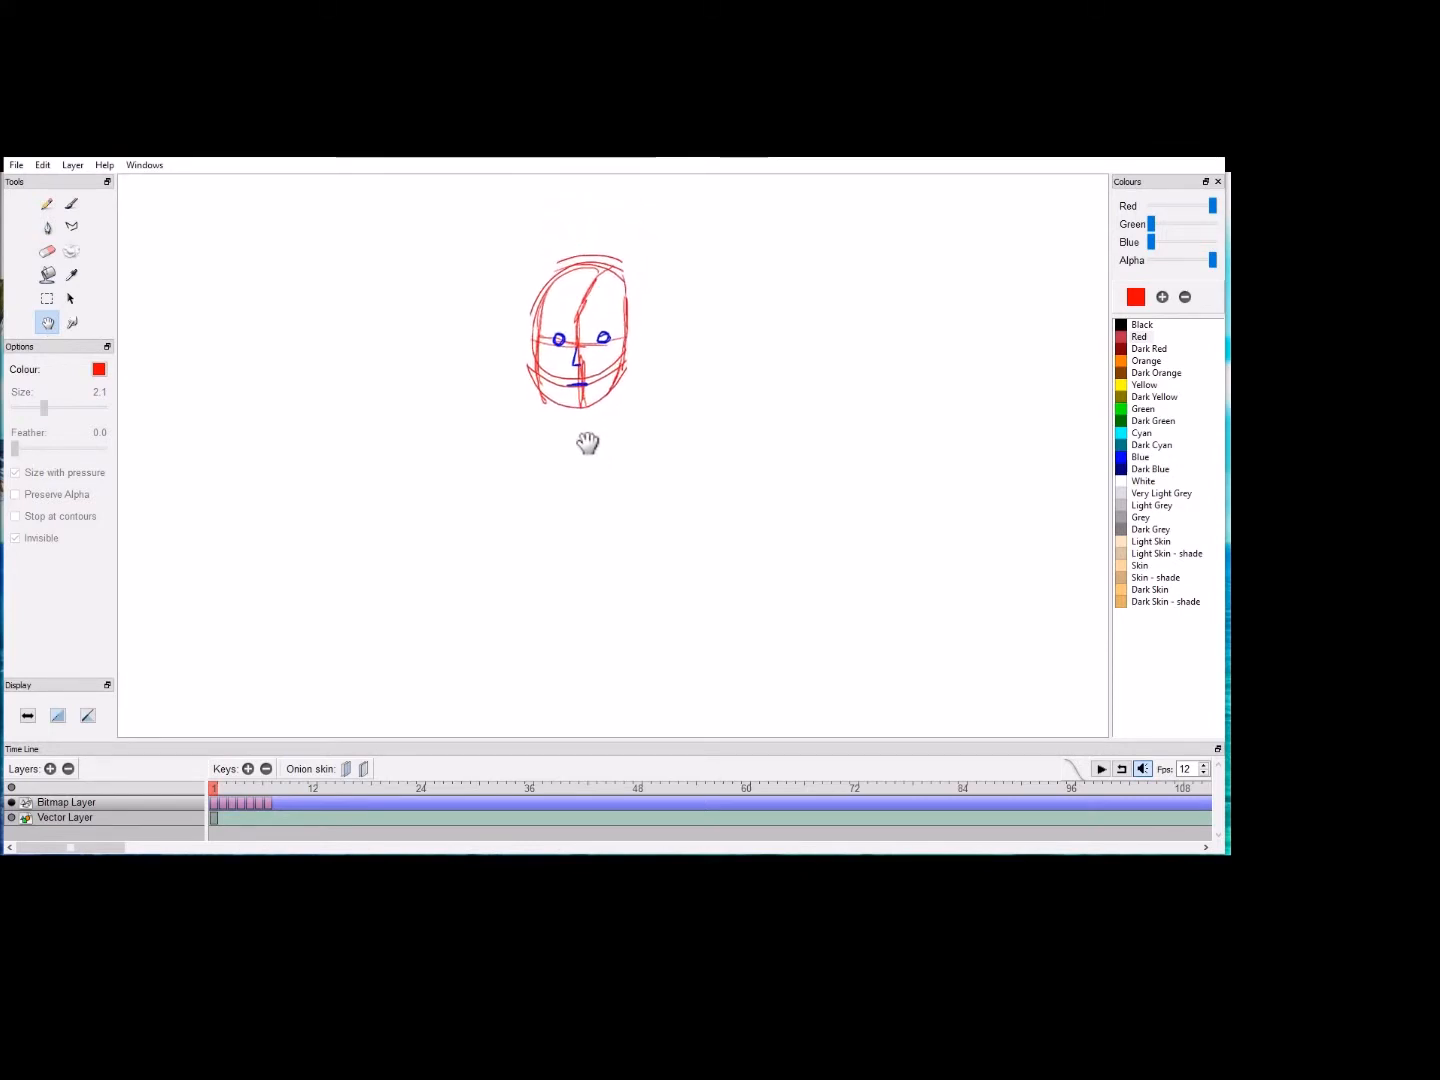
pyautogui.scroll(2, 590, 458)
pyautogui.click(49, 204)
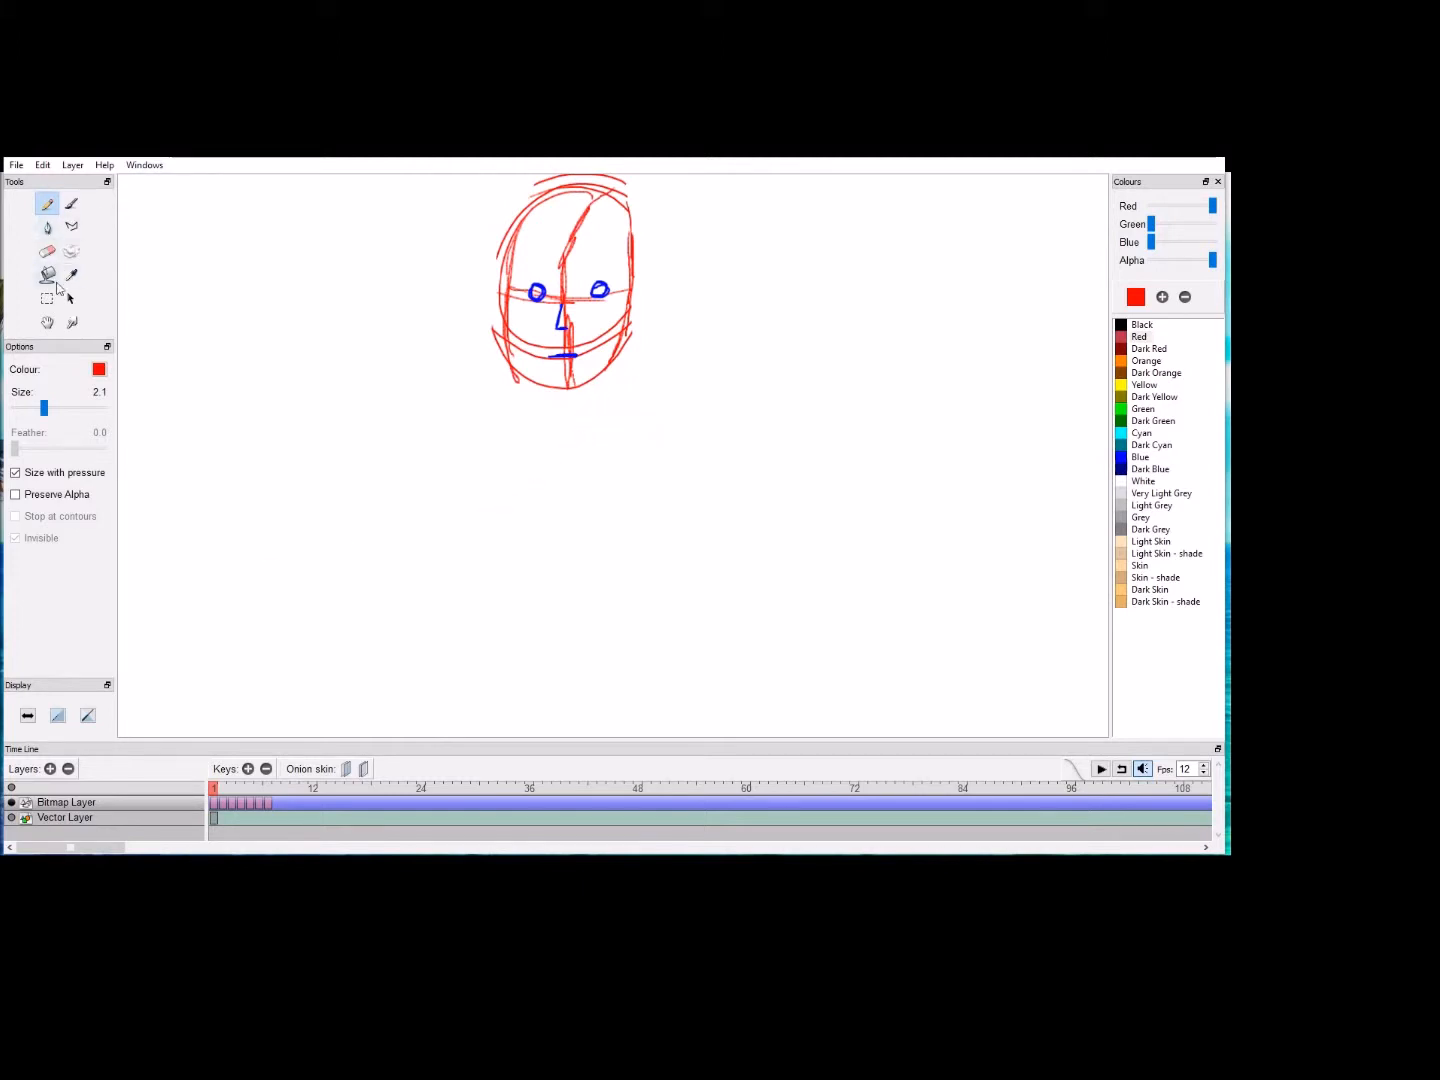
pyautogui.click(47, 322)
pyautogui.moveTo(550, 520)
pyautogui.mouseDown()
pyautogui.moveTo(557, 538)
pyautogui.moveTo(567, 480)
pyautogui.mouseUp()
pyautogui.scroll(-2, 557, 537)
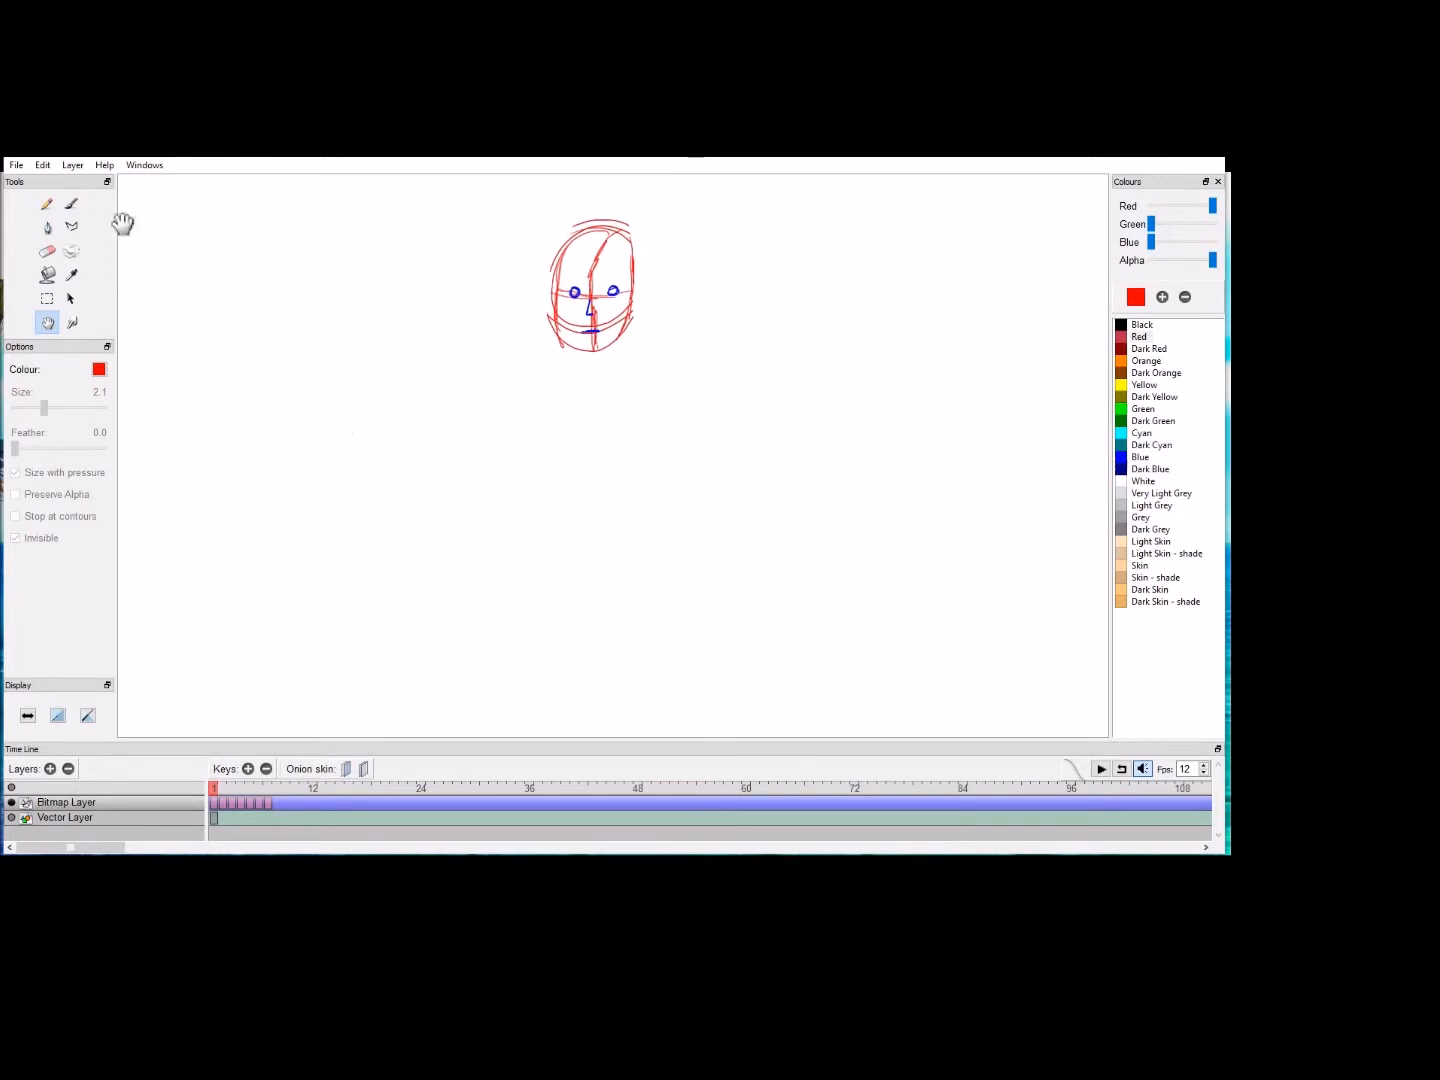
pyautogui.click(47, 205)
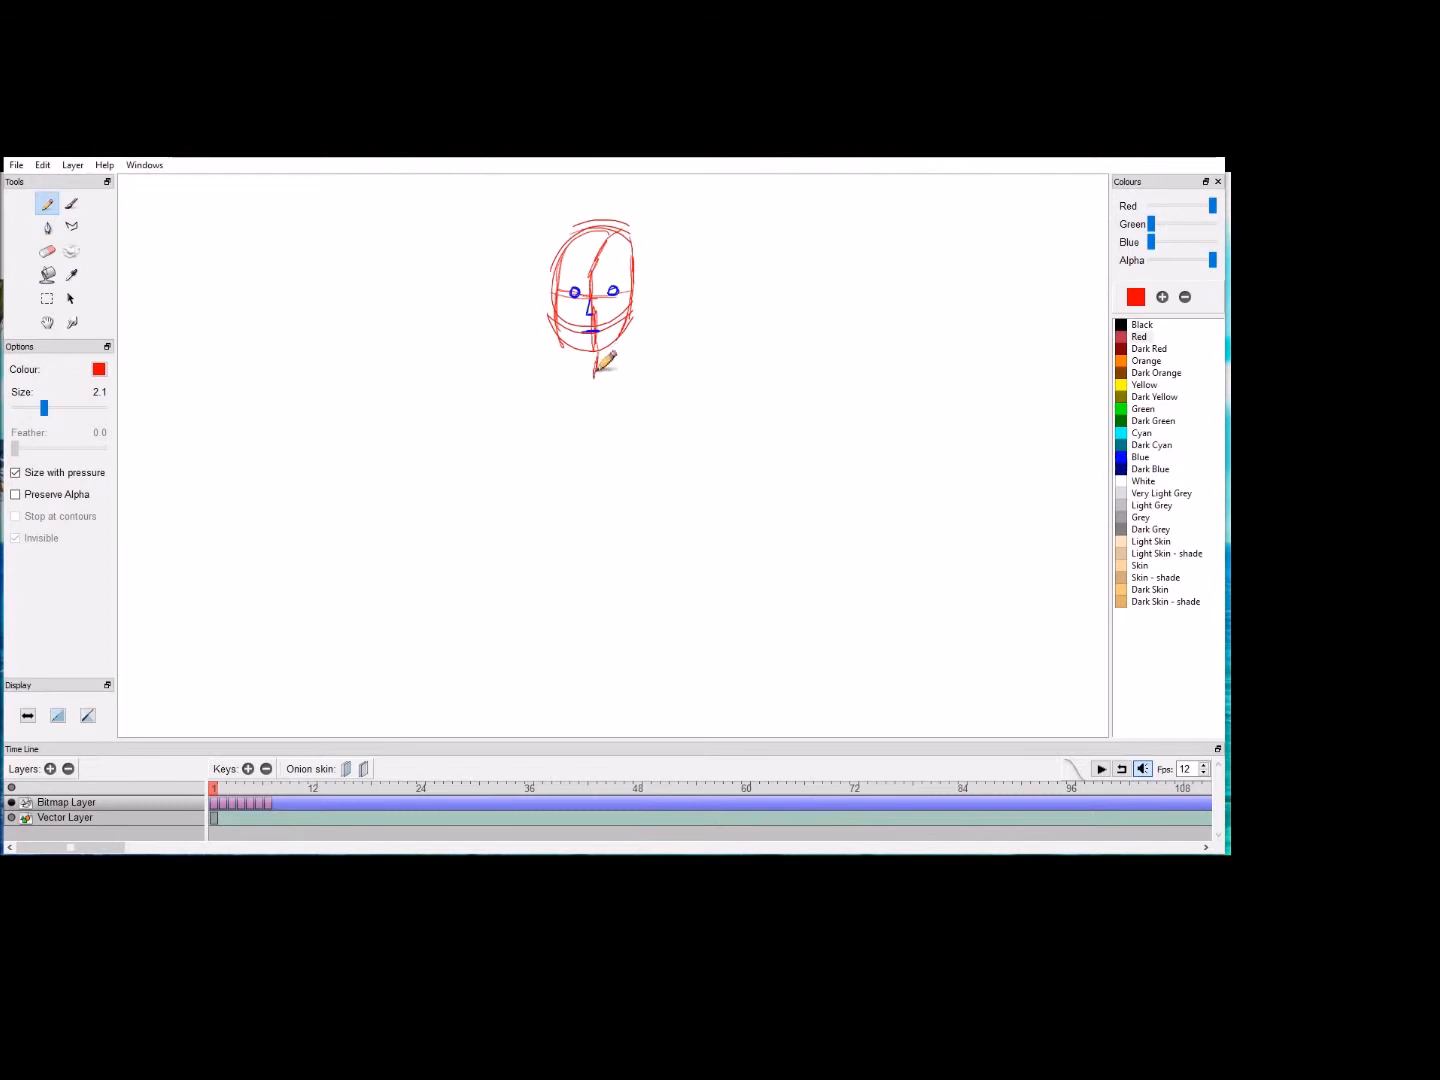
pyautogui.moveTo(593, 409); pyautogui.dragTo(606, 448)
pyautogui.moveTo(598, 413)
pyautogui.mouseDown()
pyautogui.moveTo(607, 486)
pyautogui.moveTo(590, 619)
pyautogui.mouseUp()
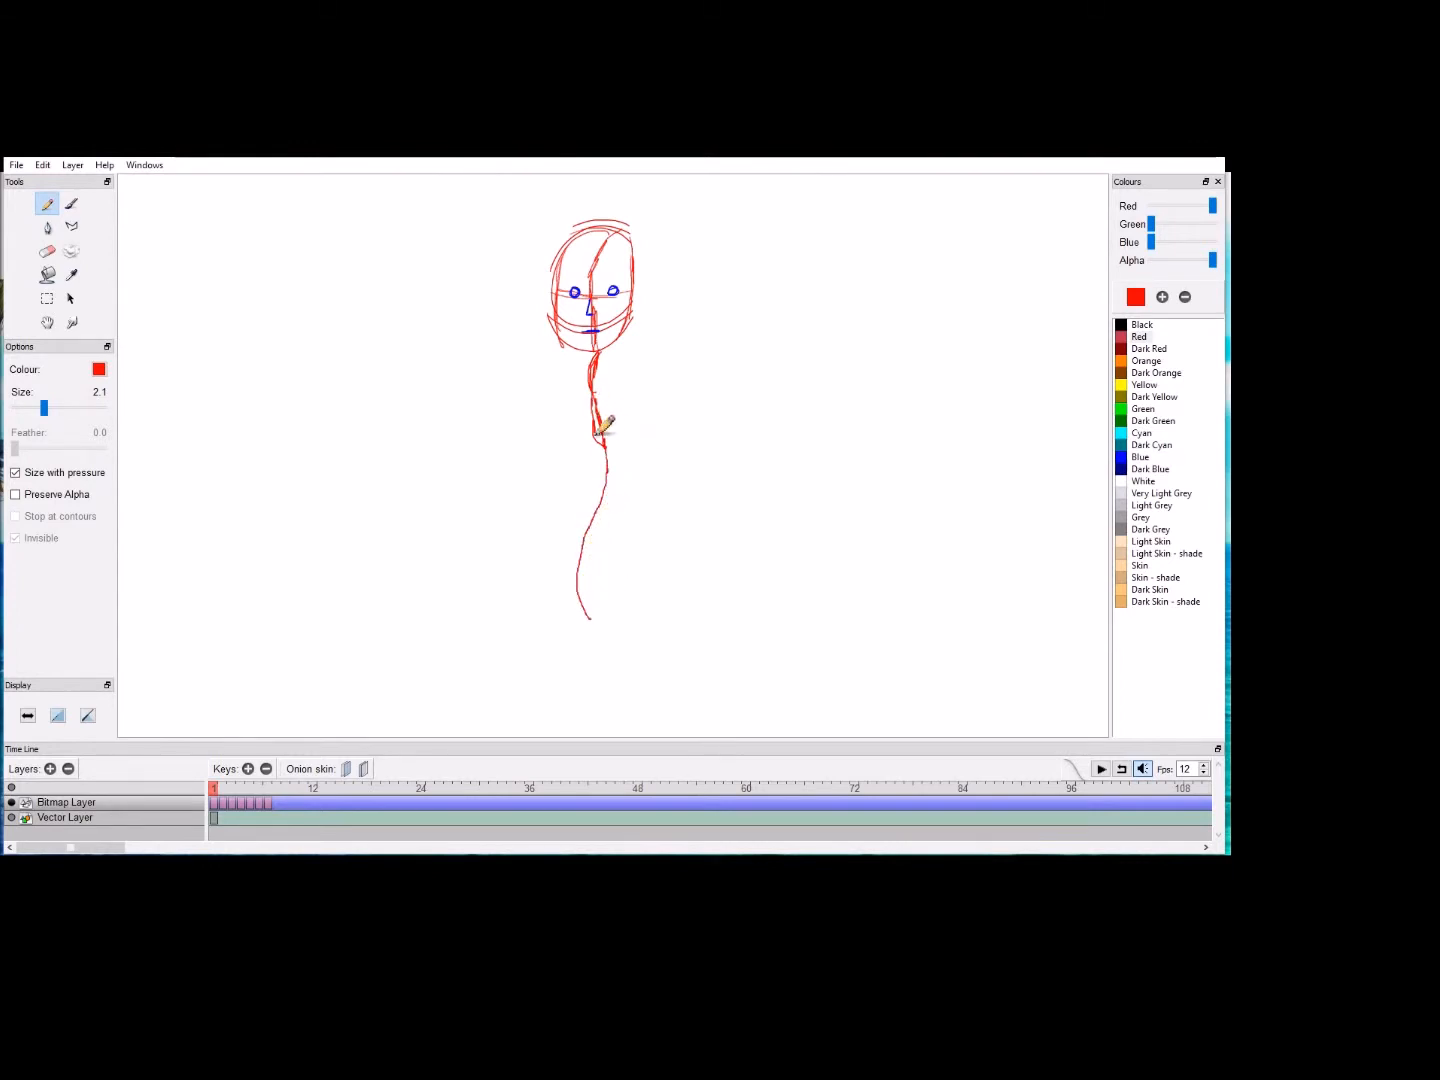
pyautogui.hotkey('ctrl', 'z')
pyautogui.hotkey('ctrl', 'z')
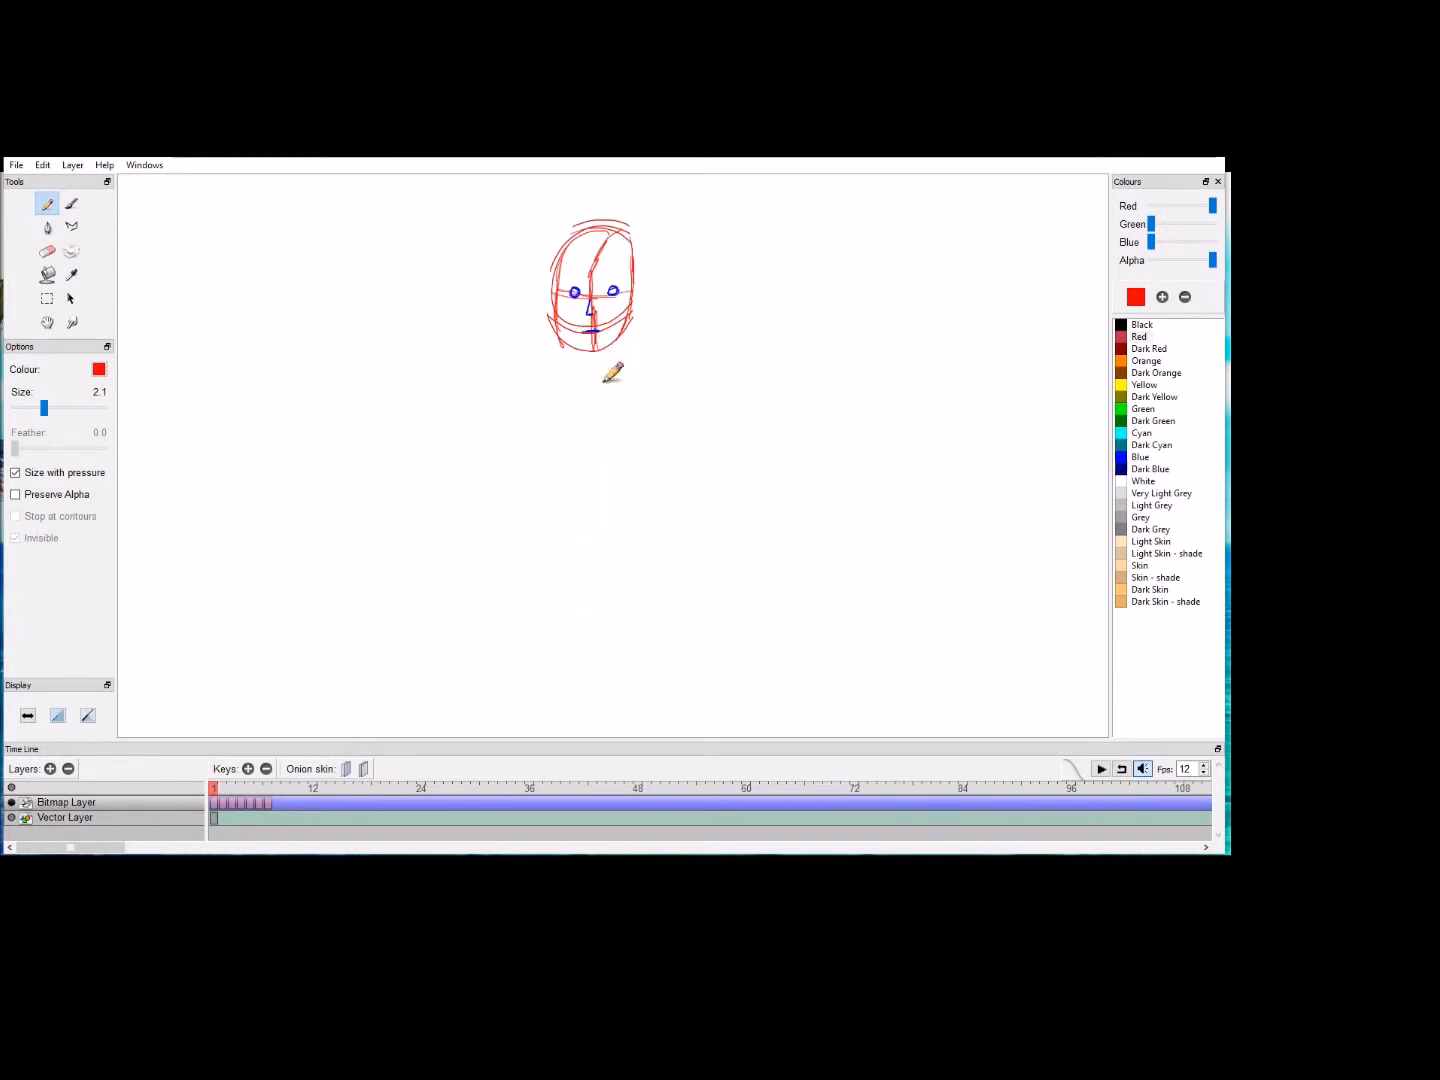
pyautogui.moveTo(604, 386)
pyautogui.mouseDown()
pyautogui.moveTo(629, 458)
pyautogui.moveTo(603, 502)
pyautogui.mouseUp()
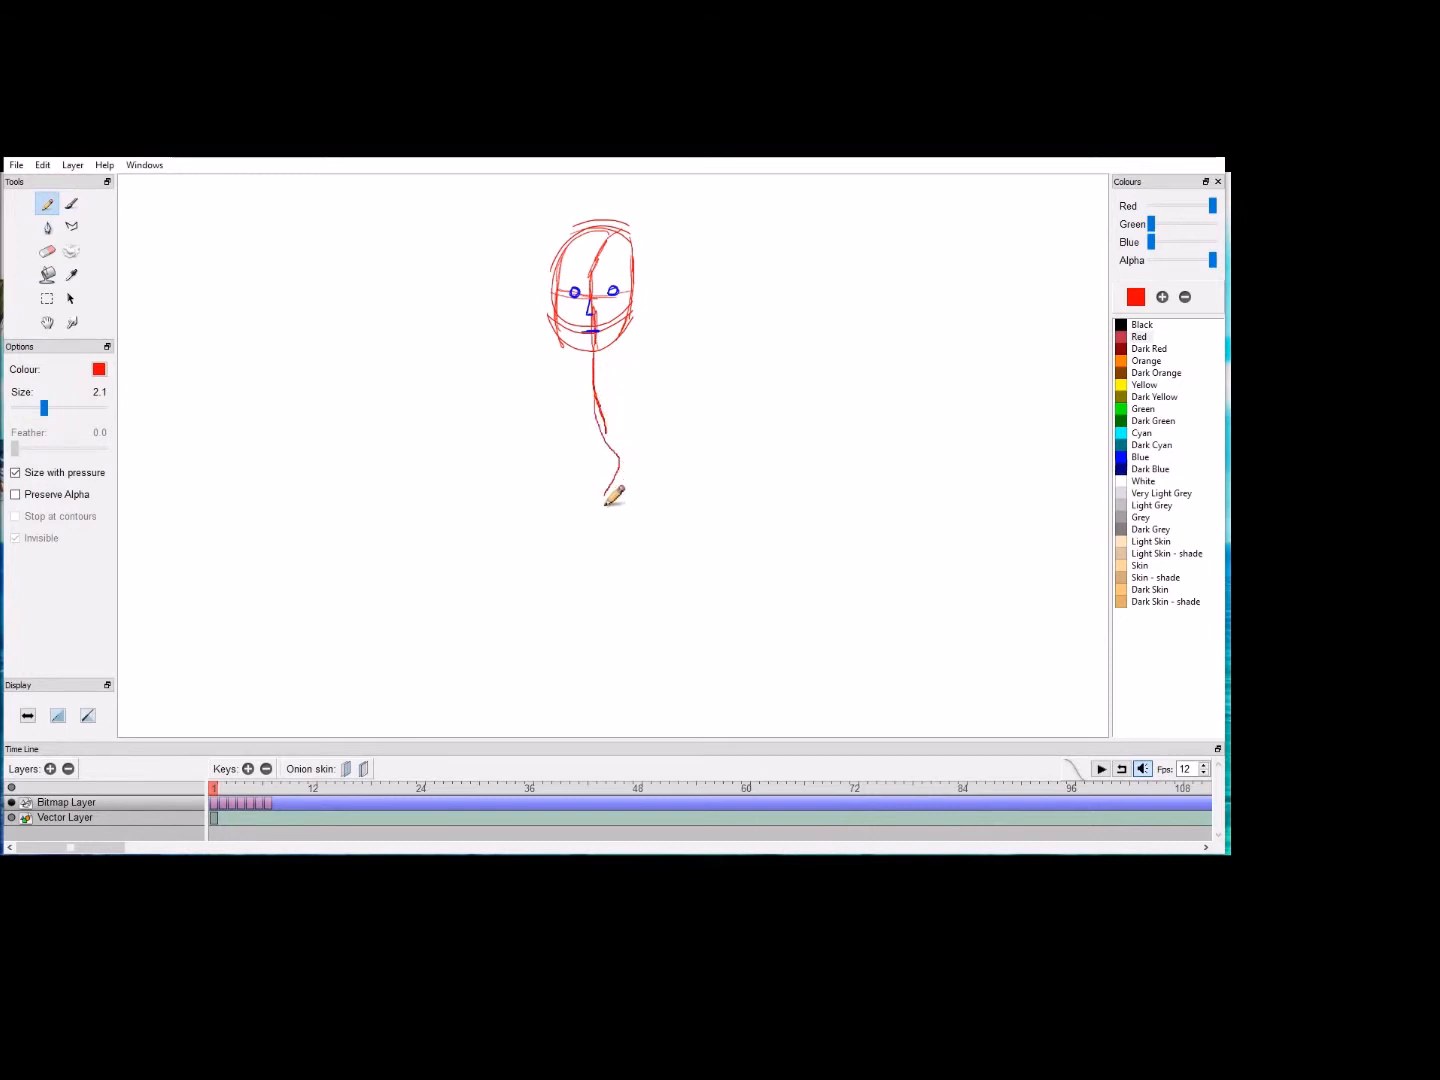
pyautogui.hotkey('ctrl', 'z')
pyautogui.hotkey('ctrl', 'z')
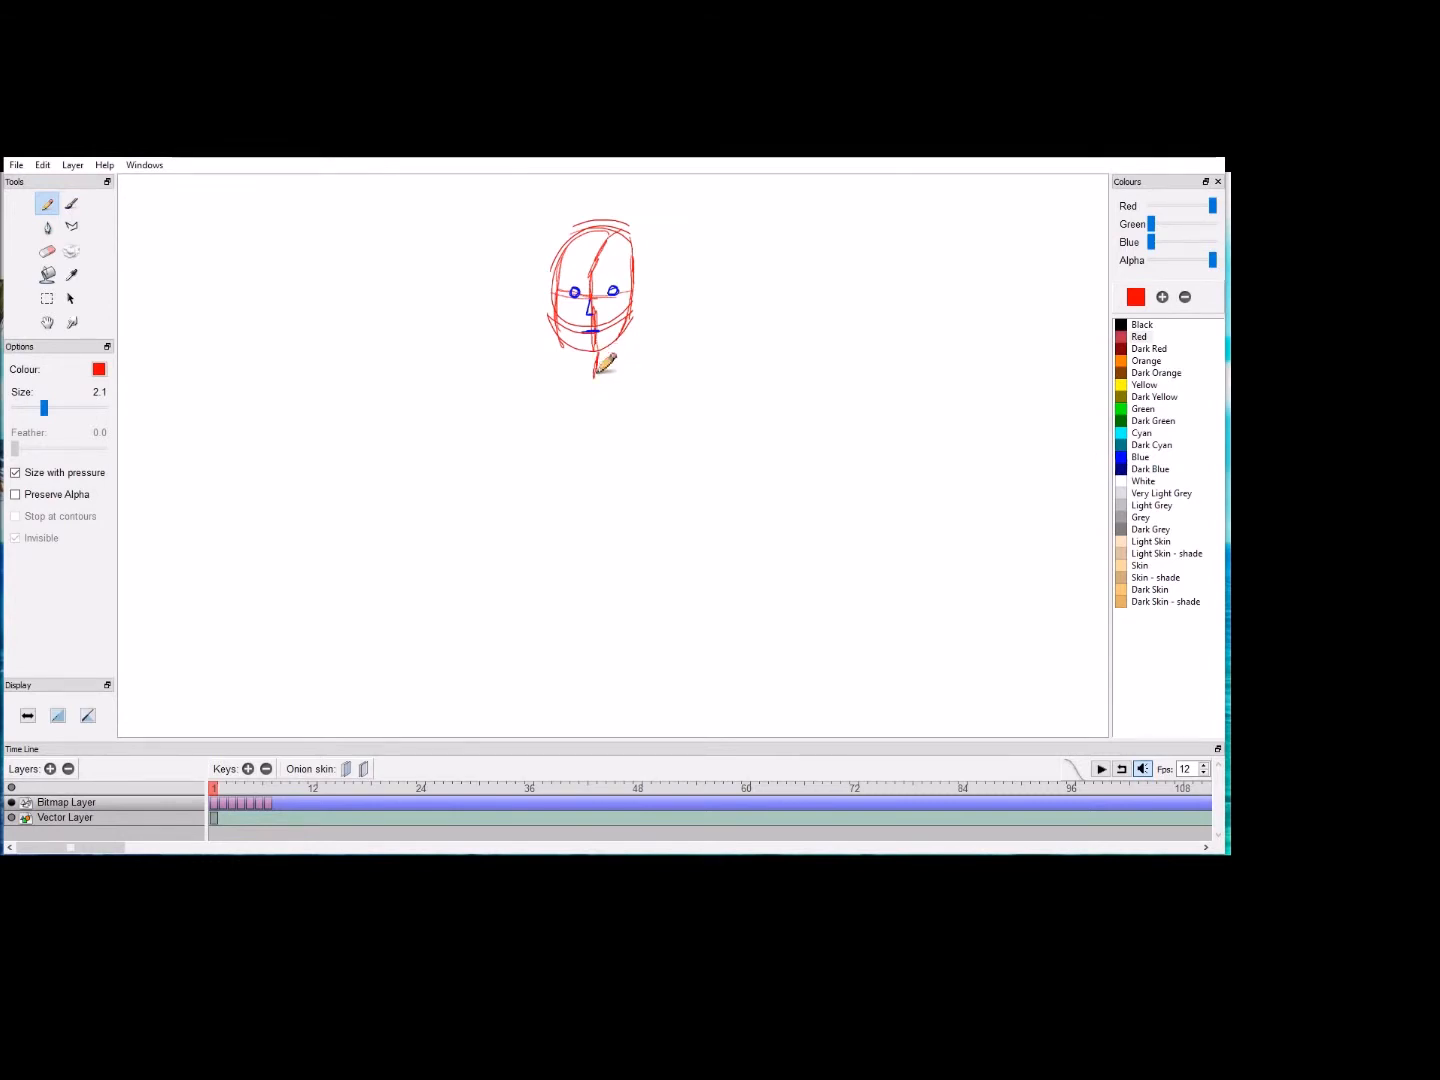
pyautogui.moveTo(593, 392); pyautogui.dragTo(605, 447)
pyautogui.moveTo(597, 399)
pyautogui.mouseDown()
pyautogui.moveTo(609, 477)
pyautogui.moveTo(581, 562)
pyautogui.moveTo(590, 620)
pyautogui.mouseUp()
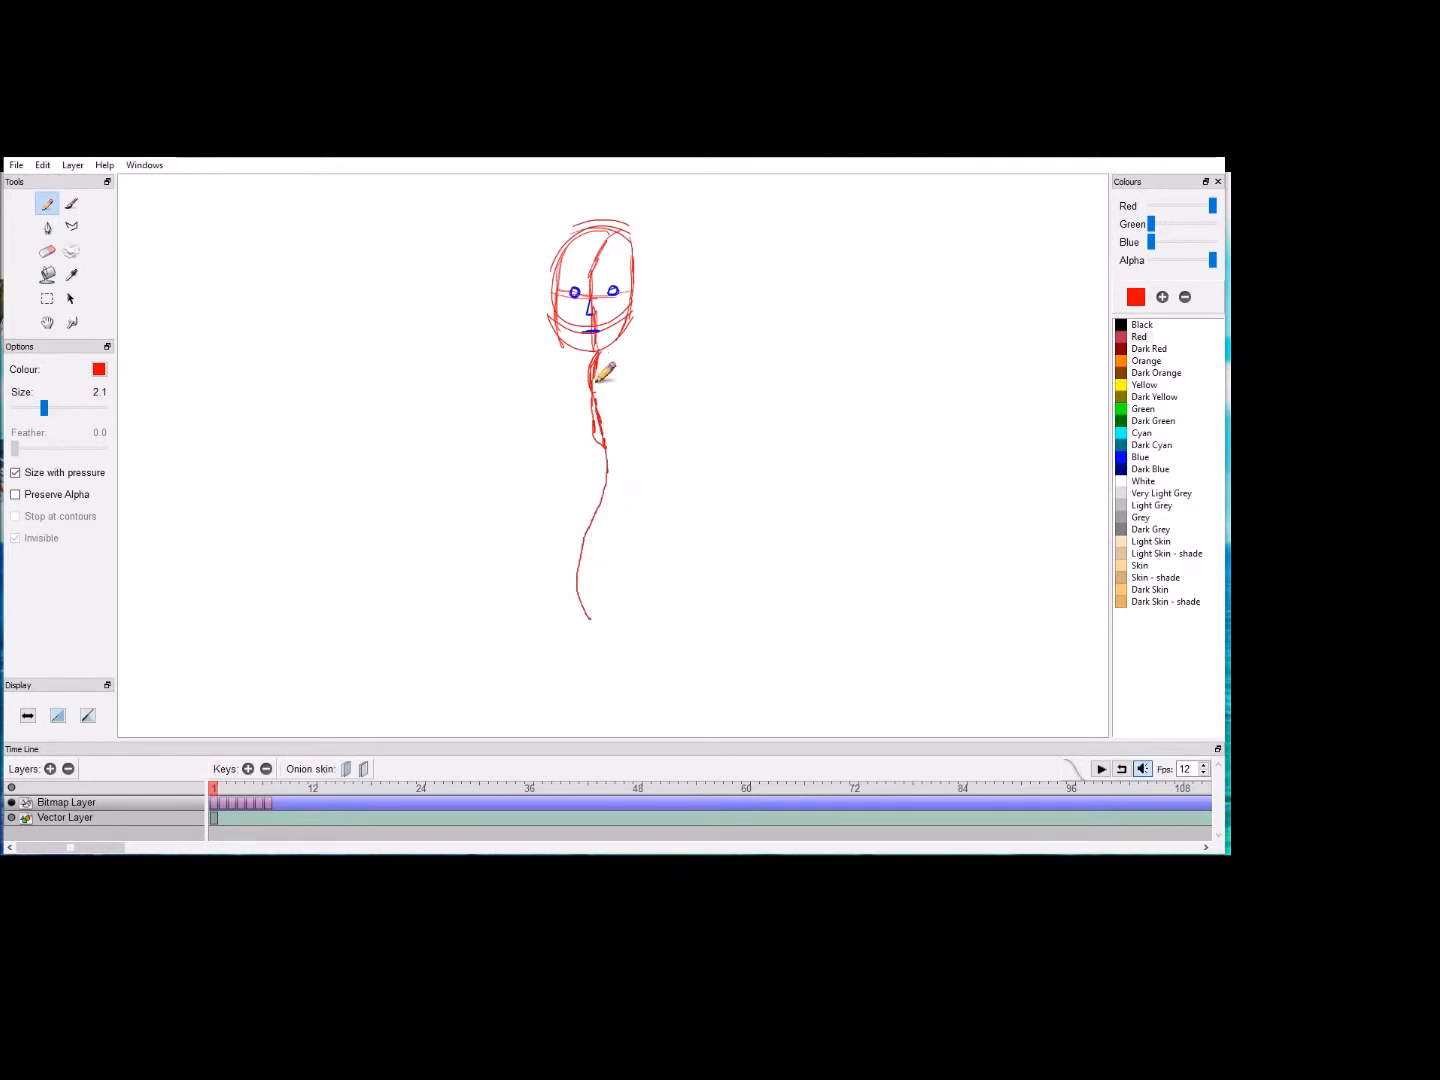
pyautogui.hotkey('ctrl', 'z')
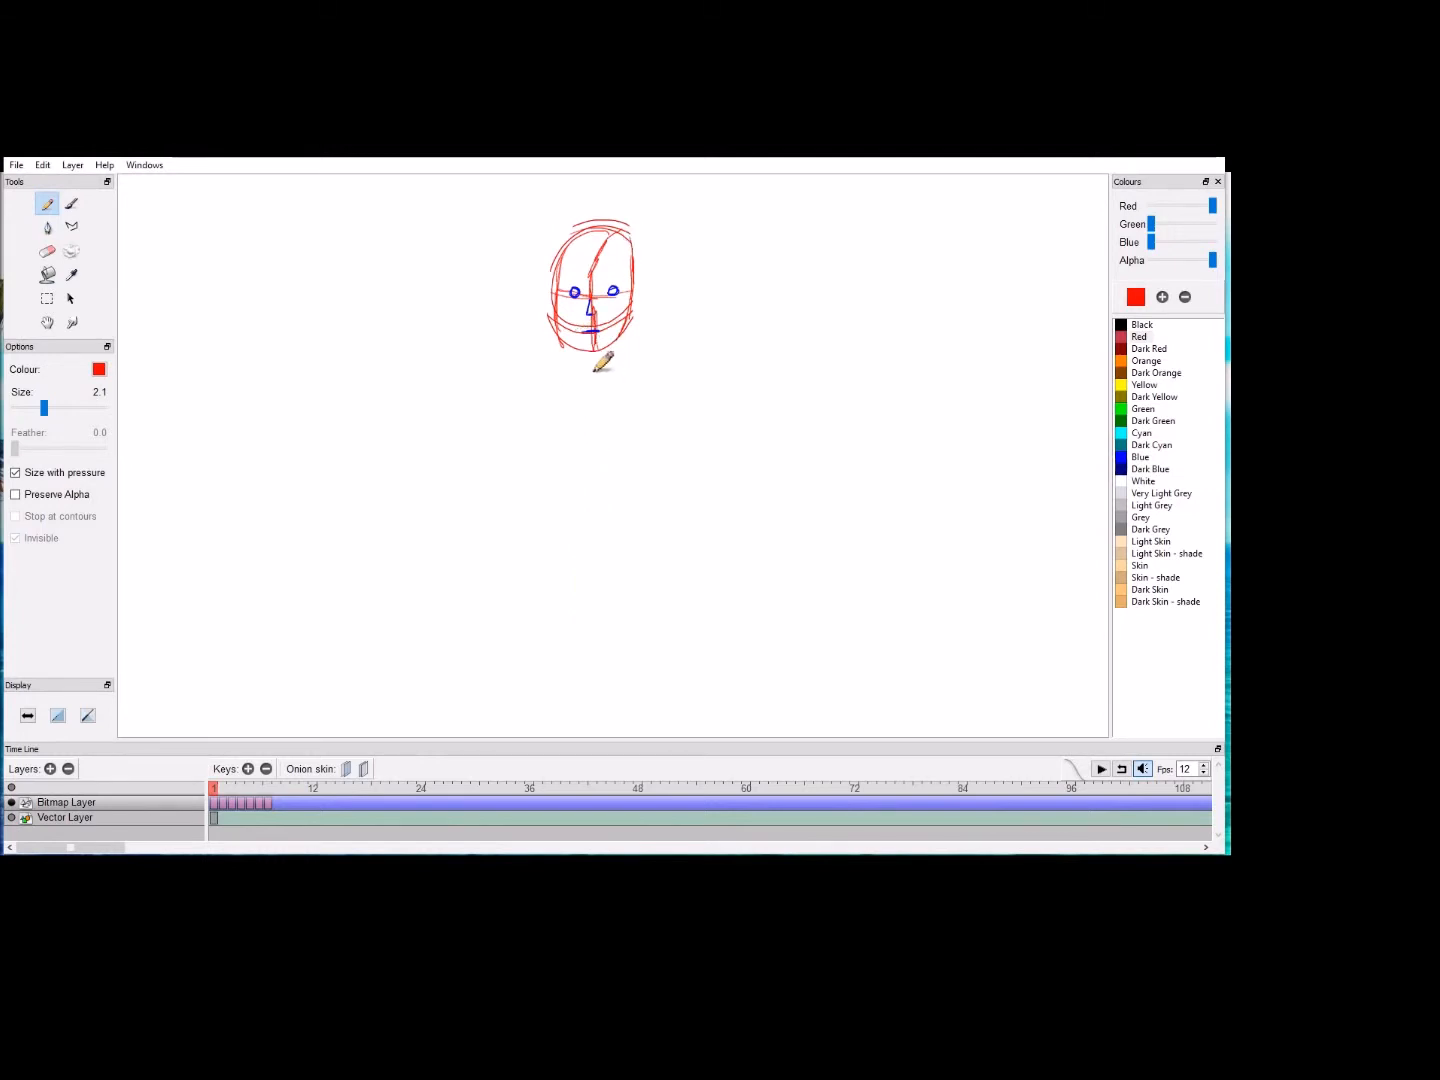
pyautogui.moveTo(595, 380)
pyautogui.mouseDown()
pyautogui.moveTo(627, 457)
pyautogui.moveTo(620, 484)
pyautogui.mouseUp()
pyautogui.hotkey('ctrl', 'z')
pyautogui.hotkey('ctrl', 'z')
pyautogui.moveTo(594, 350)
pyautogui.mouseDown()
pyautogui.moveTo(604, 446)
pyautogui.moveTo(573, 522)
pyautogui.moveTo(583, 611)
pyautogui.mouseUp()
pyautogui.hotkey('ctrl', 'z')
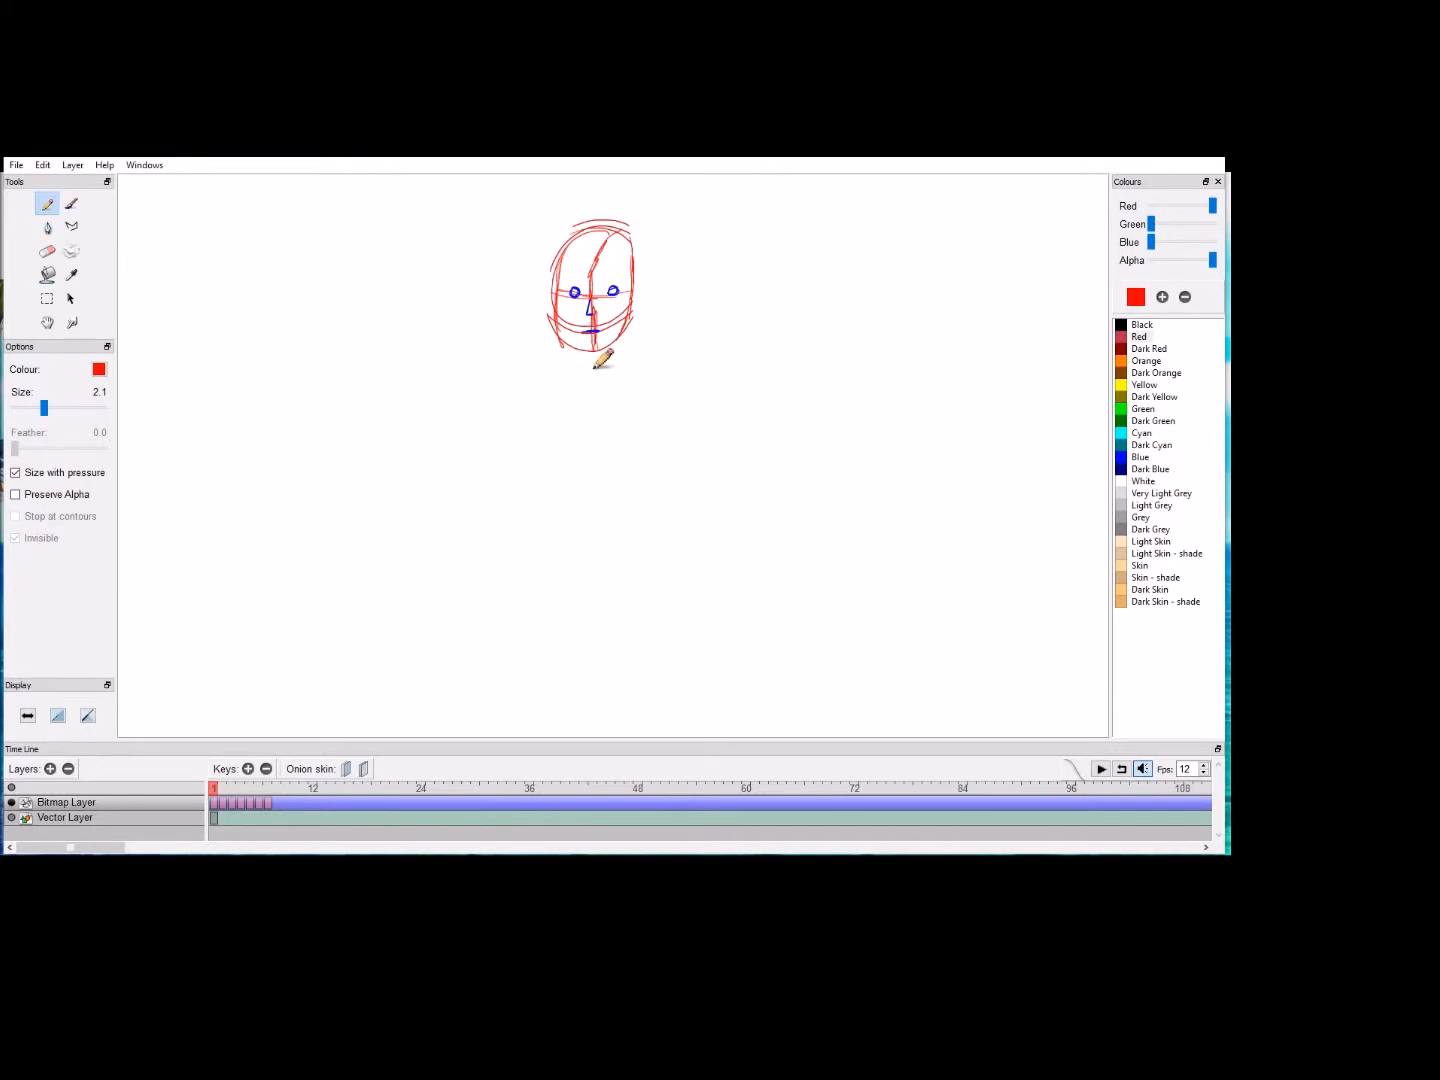
pyautogui.moveTo(592, 356)
pyautogui.mouseDown()
pyautogui.moveTo(594, 450)
pyautogui.moveTo(616, 491)
pyautogui.moveTo(600, 627)
pyautogui.mouseUp()
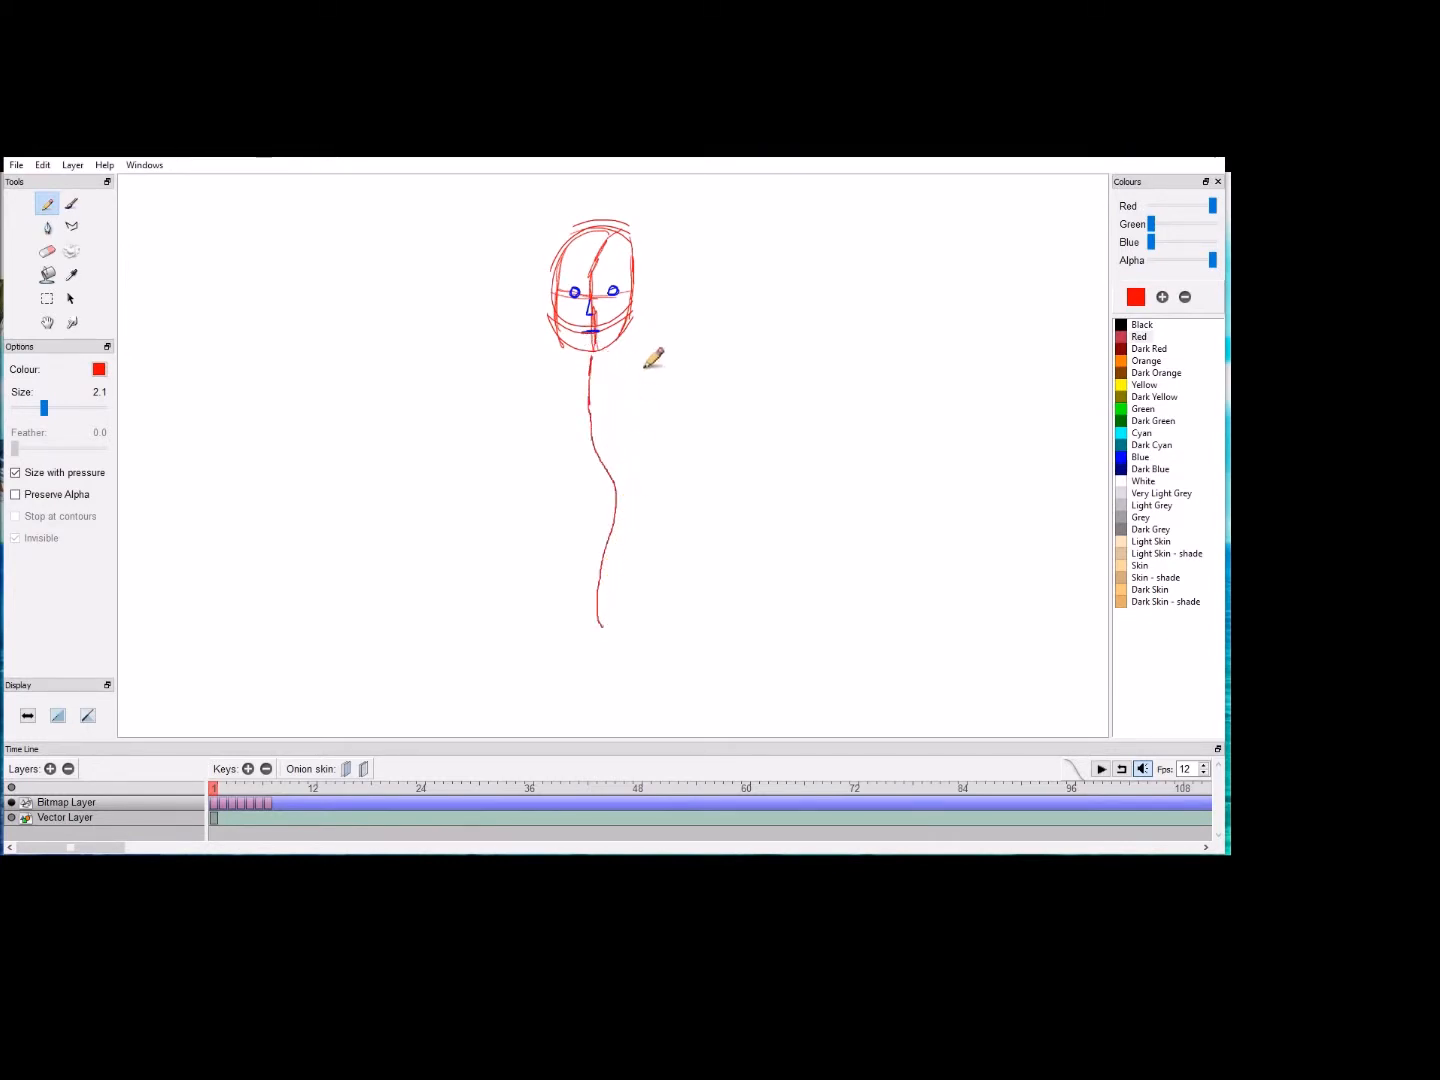
pyautogui.hotkey('ctrl', 'z')
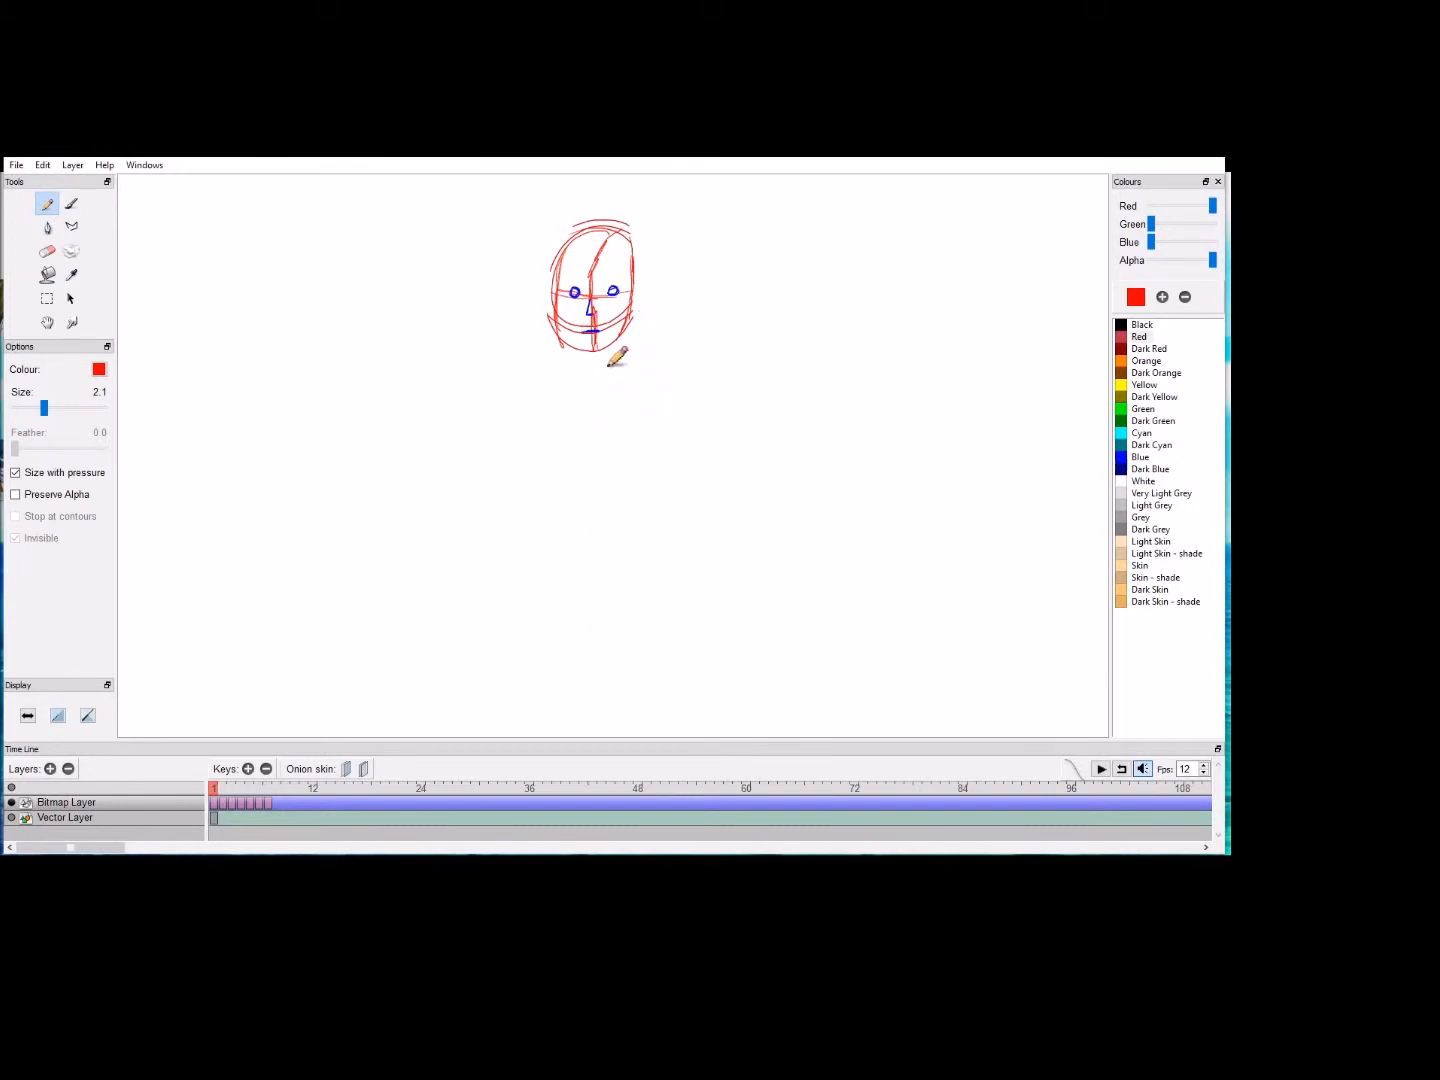
# Step: Sketch a curved spine line down from the chin and an oval ribcage with crossing guide lines around its upper part
pyautogui.moveTo(598, 350)
pyautogui.mouseDown()
pyautogui.moveTo(602, 465)
pyautogui.moveTo(584, 548)
pyautogui.moveTo(600, 617)
pyautogui.mouseUp()
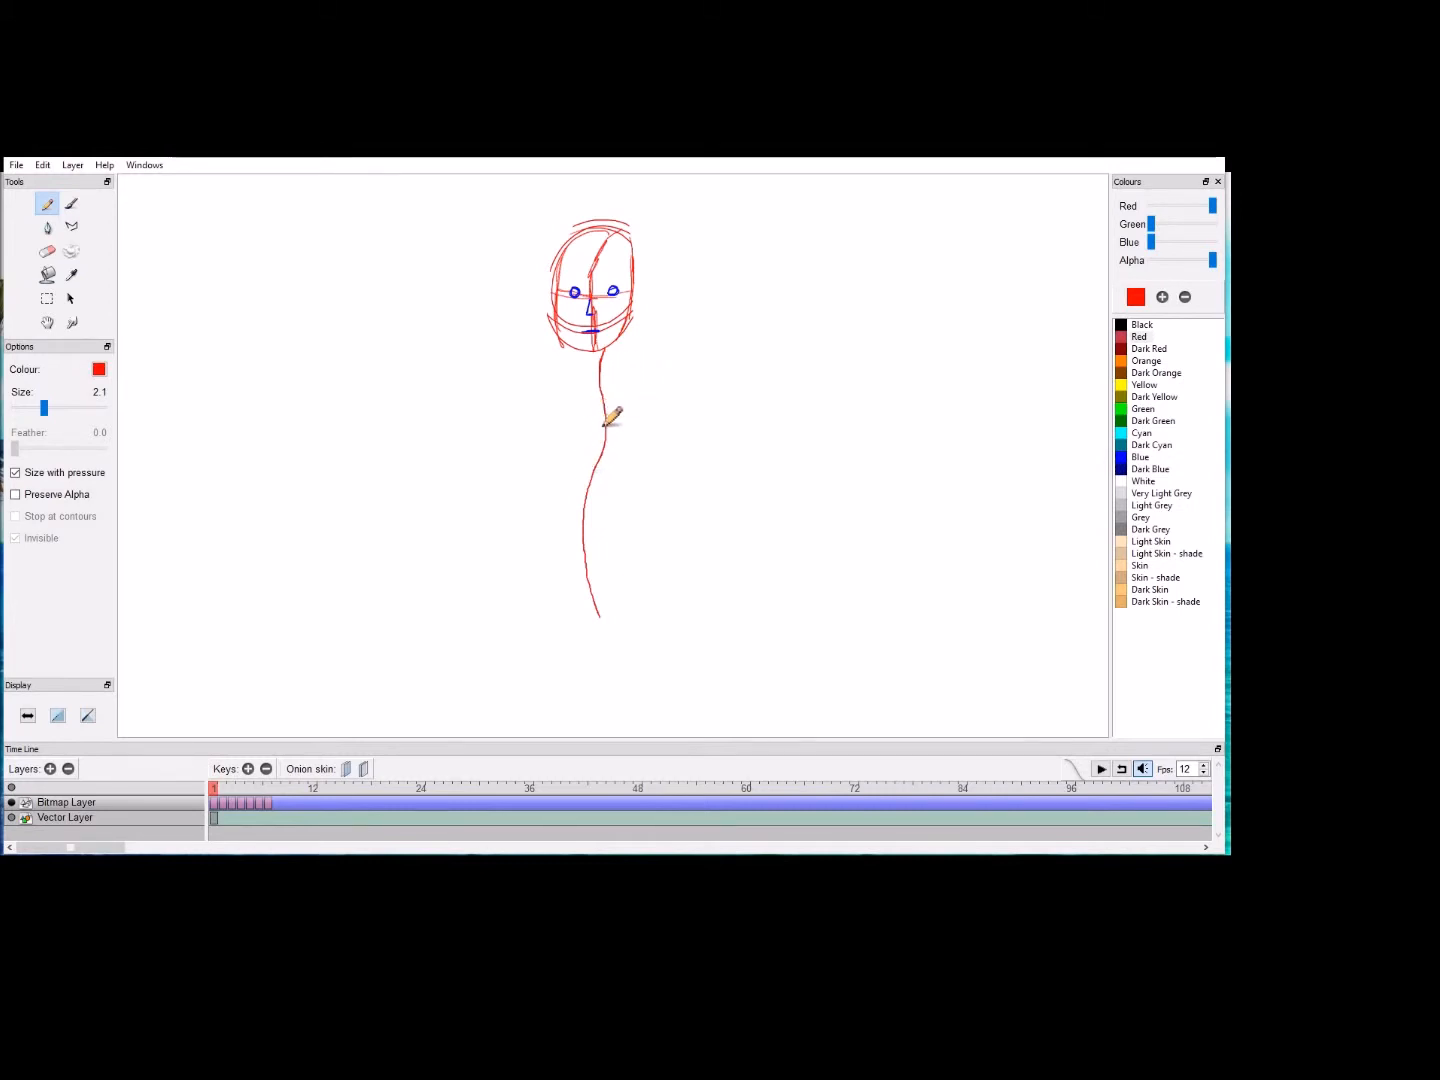
pyautogui.moveTo(607, 404)
pyautogui.mouseDown()
pyautogui.moveTo(601, 491)
pyautogui.moveTo(559, 464)
pyautogui.moveTo(612, 394)
pyautogui.moveTo(628, 455)
pyautogui.moveTo(562, 464)
pyautogui.moveTo(609, 404)
pyautogui.moveTo(581, 433)
pyautogui.moveTo(605, 484)
pyautogui.moveTo(557, 496)
pyautogui.moveTo(585, 471)
pyautogui.moveTo(599, 485)
pyautogui.moveTo(591, 437)
pyautogui.moveTo(584, 458)
pyautogui.moveTo(603, 424)
pyautogui.moveTo(563, 453)
pyautogui.moveTo(612, 461)
pyautogui.moveTo(564, 448)
pyautogui.moveTo(643, 446)
pyautogui.mouseUp()
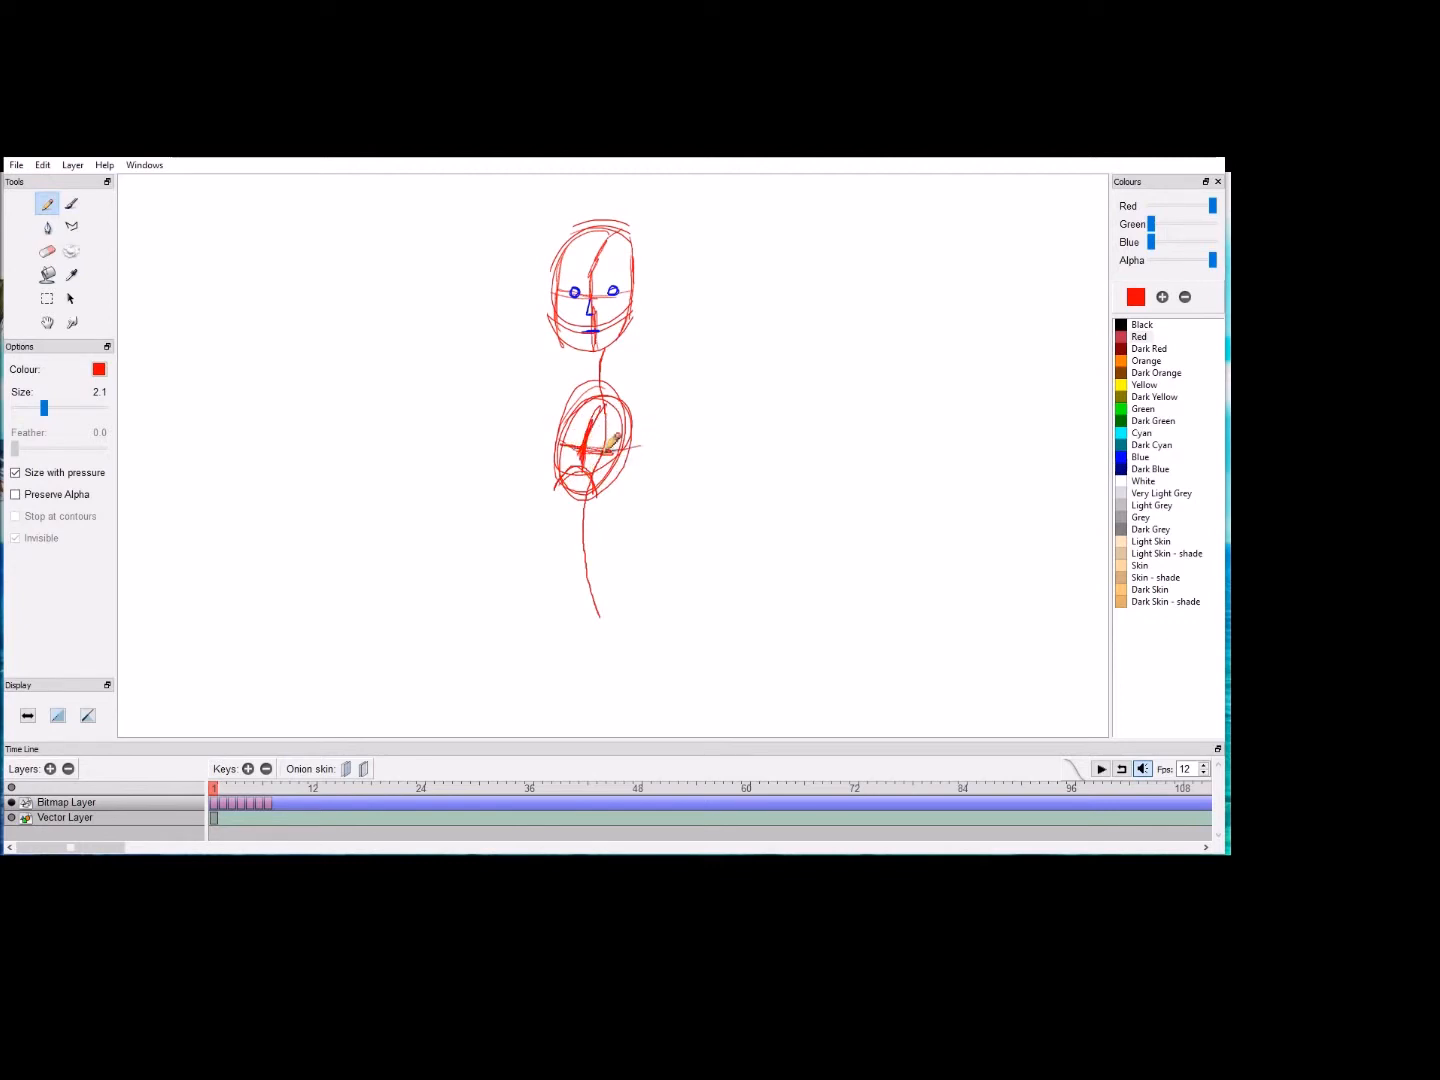
pyautogui.moveTo(608, 494); pyautogui.dragTo(636, 432)
pyautogui.moveTo(555, 490); pyautogui.dragTo(568, 430)
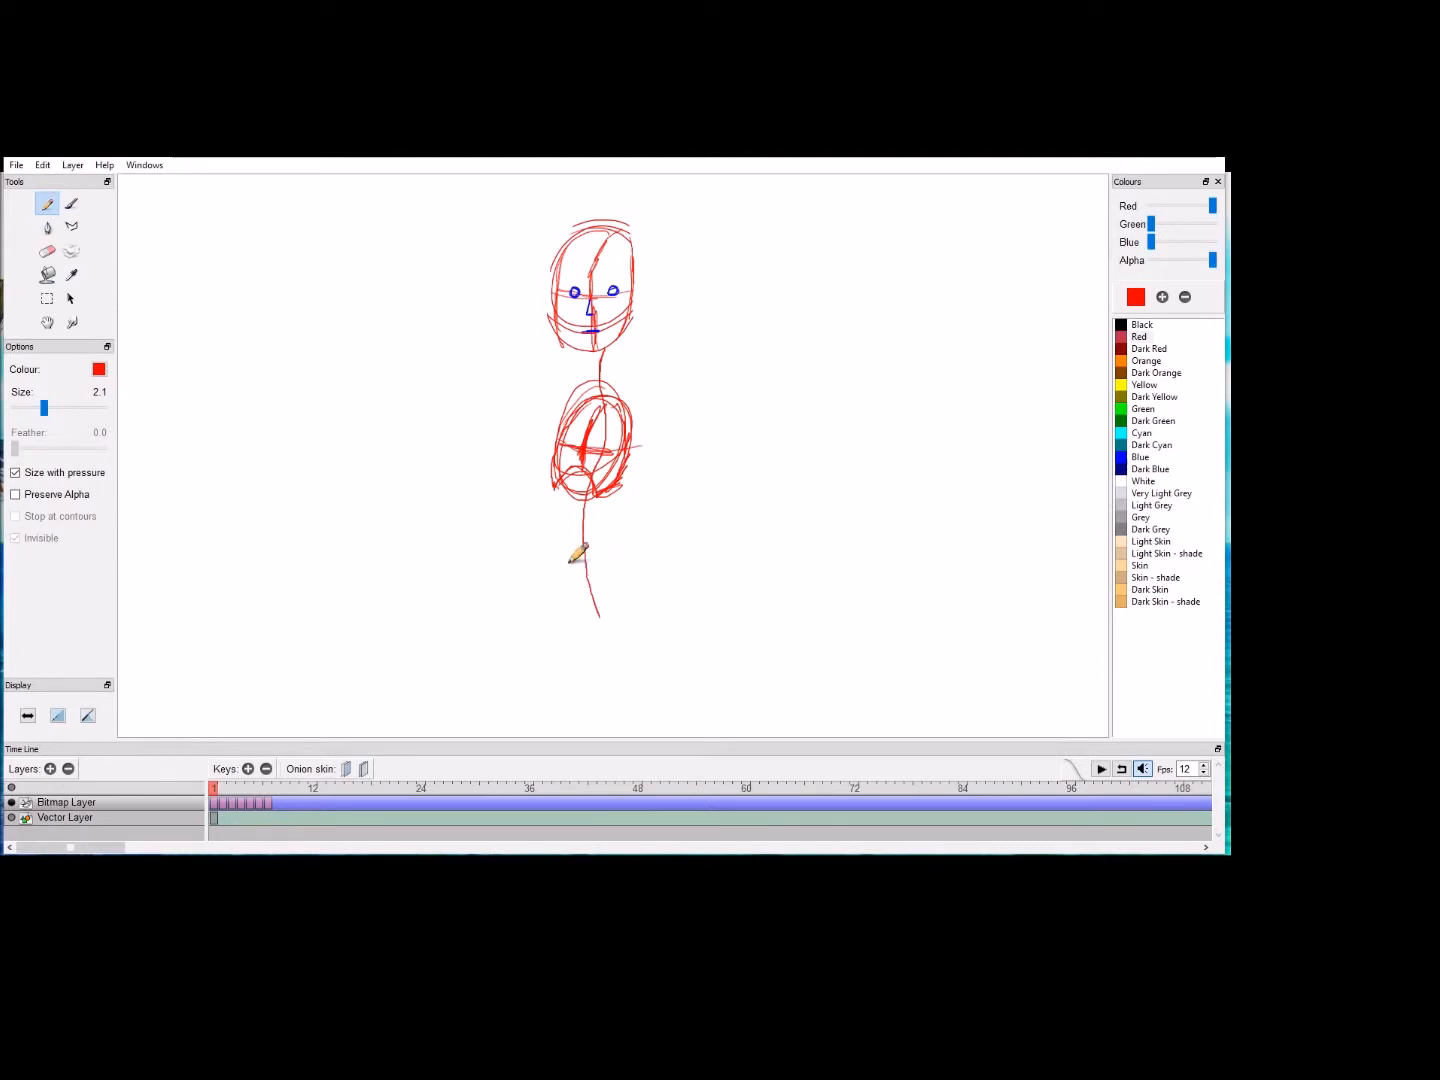
# Step: Sketch a wide oval pelvis with a hip circle at each end around the lower end of the spine
pyautogui.moveTo(566, 579)
pyautogui.mouseDown()
pyautogui.moveTo(619, 595)
pyautogui.moveTo(539, 587)
pyautogui.moveTo(622, 575)
pyautogui.moveTo(570, 605)
pyautogui.moveTo(558, 568)
pyautogui.moveTo(624, 590)
pyautogui.moveTo(568, 606)
pyautogui.moveTo(603, 563)
pyautogui.moveTo(595, 610)
pyautogui.moveTo(572, 570)
pyautogui.moveTo(618, 587)
pyautogui.moveTo(552, 594)
pyautogui.moveTo(616, 578)
pyautogui.moveTo(579, 577)
pyautogui.mouseUp()
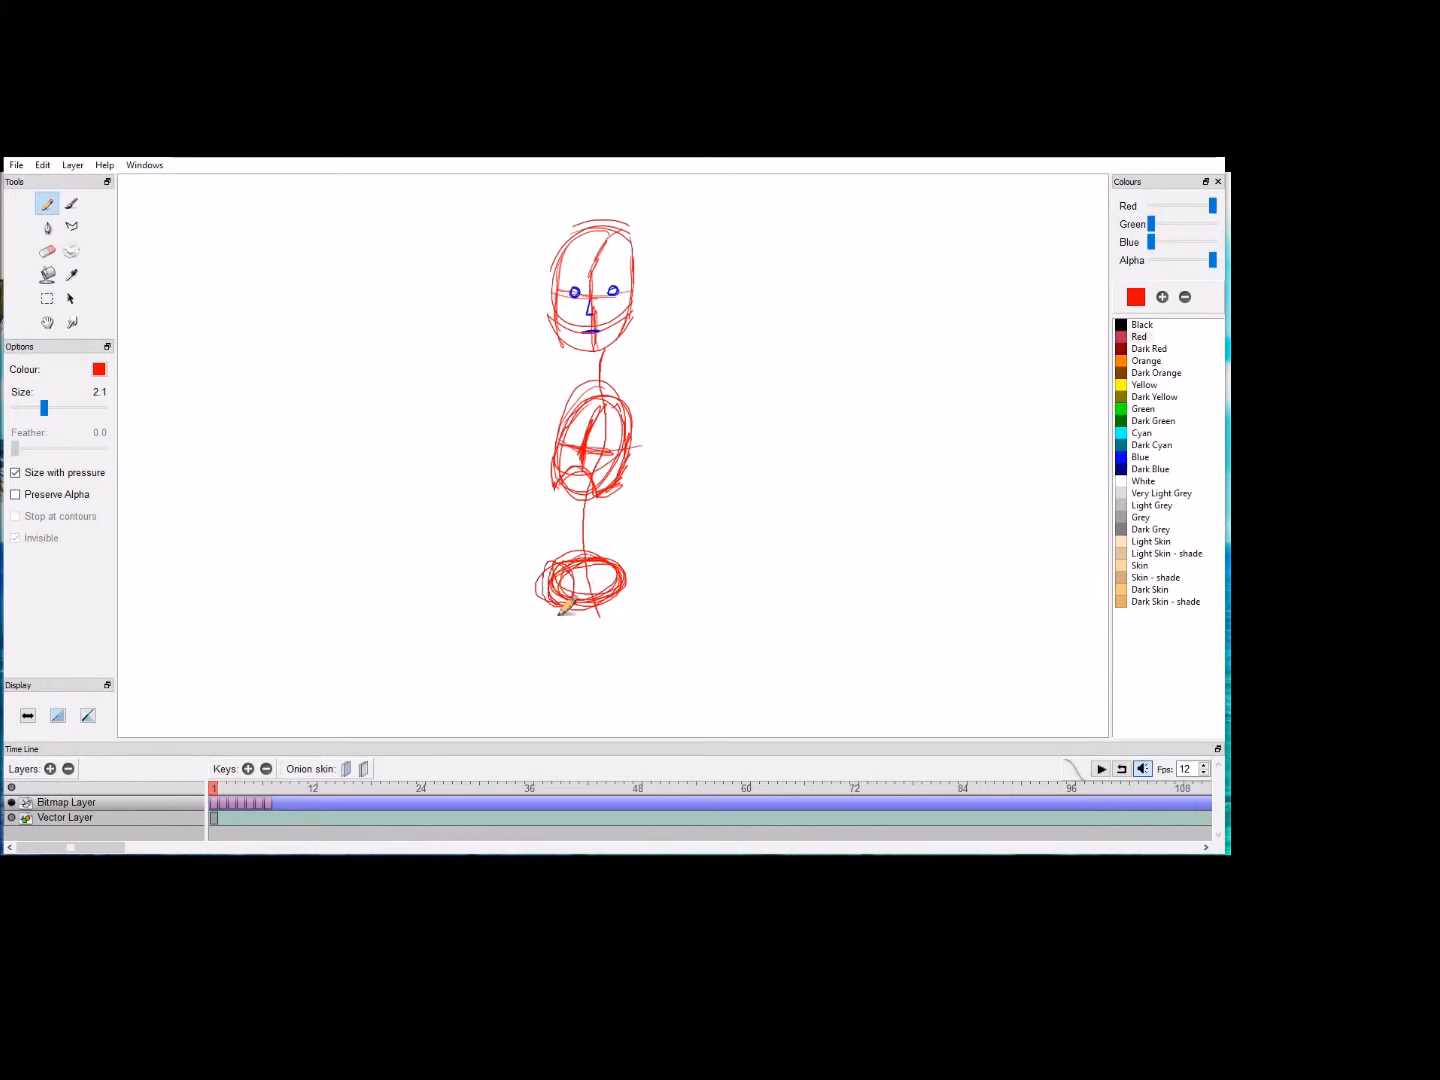
pyautogui.moveTo(628, 572); pyautogui.dragTo(606, 601)
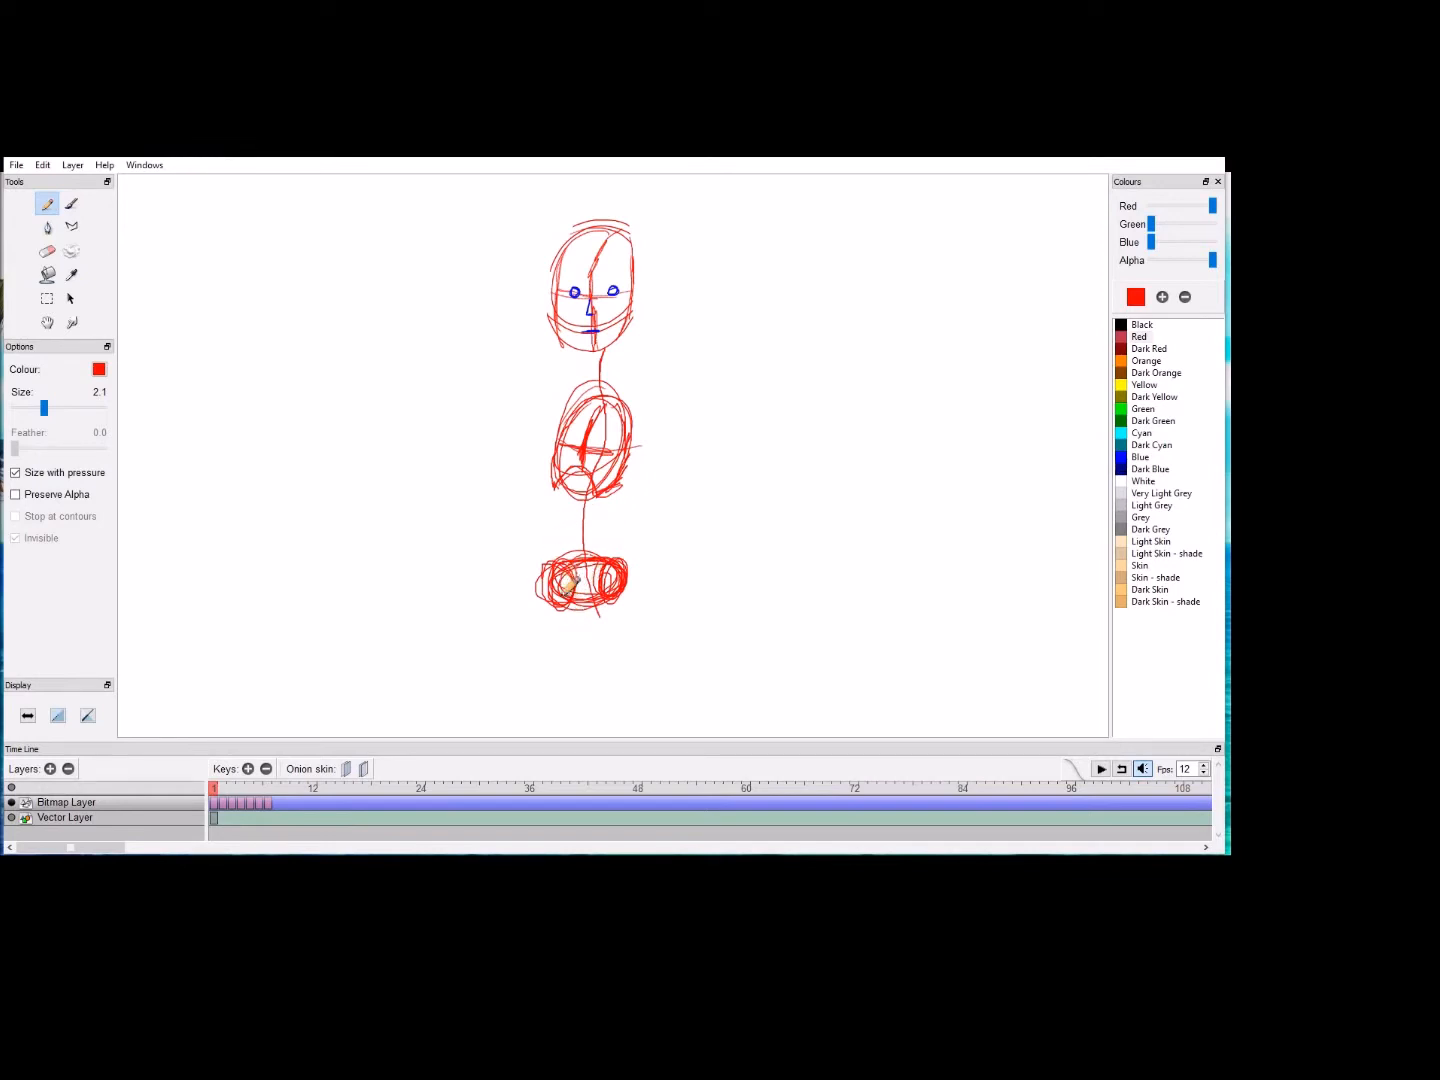
pyautogui.moveTo(566, 580)
pyautogui.mouseDown()
pyautogui.moveTo(540, 604)
pyautogui.moveTo(555, 562)
pyautogui.moveTo(578, 584)
pyautogui.moveTo(562, 622)
pyautogui.moveTo(555, 559)
pyautogui.moveTo(620, 578)
pyautogui.moveTo(630, 561)
pyautogui.moveTo(606, 592)
pyautogui.moveTo(621, 544)
pyautogui.moveTo(629, 583)
pyautogui.moveTo(611, 620)
pyautogui.moveTo(604, 537)
pyautogui.mouseUp()
pyautogui.hotkey('ctrl', 'z')
pyautogui.hotkey('ctrl', 'z')
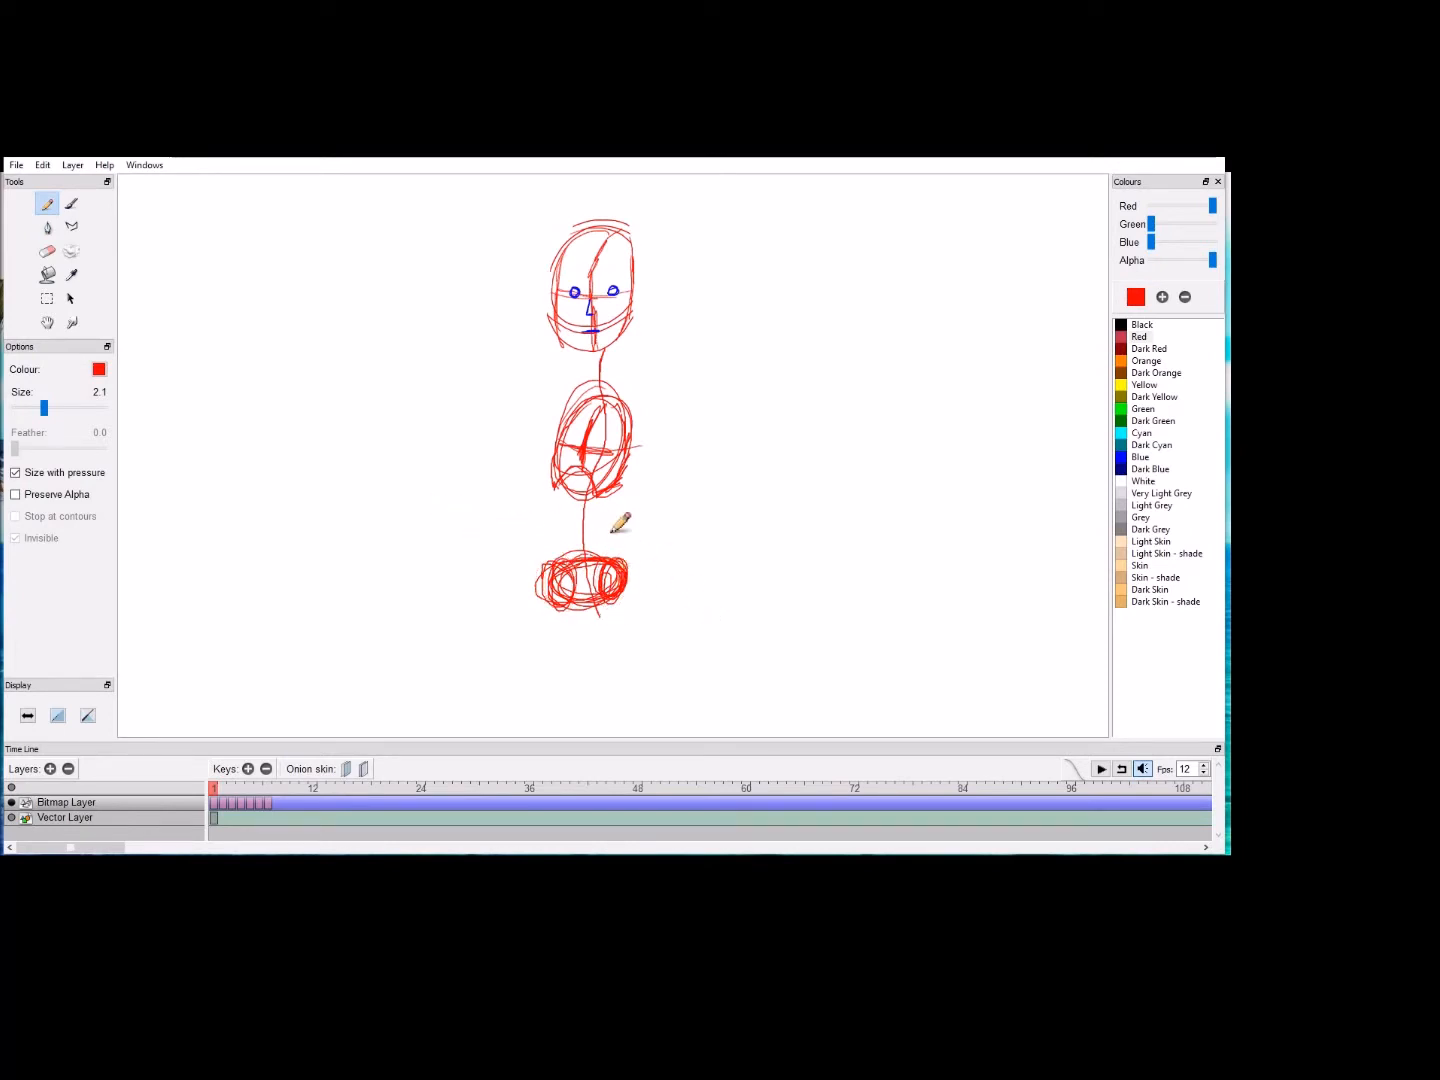
# Step: Reinforce the neck and waist sections of the spine line, and erase the ribcage between them
pyautogui.moveTo(592, 500); pyautogui.dragTo(587, 550)
pyautogui.moveTo(603, 354); pyautogui.dragTo(605, 394)
pyautogui.click(53, 254)
pyautogui.moveTo(596, 503)
pyautogui.mouseDown()
pyautogui.moveTo(537, 494)
pyautogui.moveTo(581, 500)
pyautogui.moveTo(556, 489)
pyautogui.moveTo(657, 473)
pyautogui.moveTo(633, 454)
pyautogui.moveTo(550, 448)
pyautogui.moveTo(623, 425)
pyautogui.moveTo(559, 424)
pyautogui.moveTo(604, 386)
pyautogui.mouseUp()
# Step: Redraw the ribcage as an oval directly below the short neck, with a centre line and a small arch at its base
pyautogui.click(46, 205)
pyautogui.moveTo(602, 376)
pyautogui.mouseDown()
pyautogui.moveTo(570, 429)
pyautogui.moveTo(581, 388)
pyautogui.moveTo(626, 425)
pyautogui.moveTo(579, 446)
pyautogui.moveTo(593, 381)
pyautogui.moveTo(630, 414)
pyautogui.moveTo(569, 454)
pyautogui.moveTo(591, 392)
pyautogui.moveTo(623, 441)
pyautogui.moveTo(574, 459)
pyautogui.moveTo(601, 385)
pyautogui.moveTo(619, 457)
pyautogui.moveTo(579, 395)
pyautogui.moveTo(590, 448)
pyautogui.mouseUp()
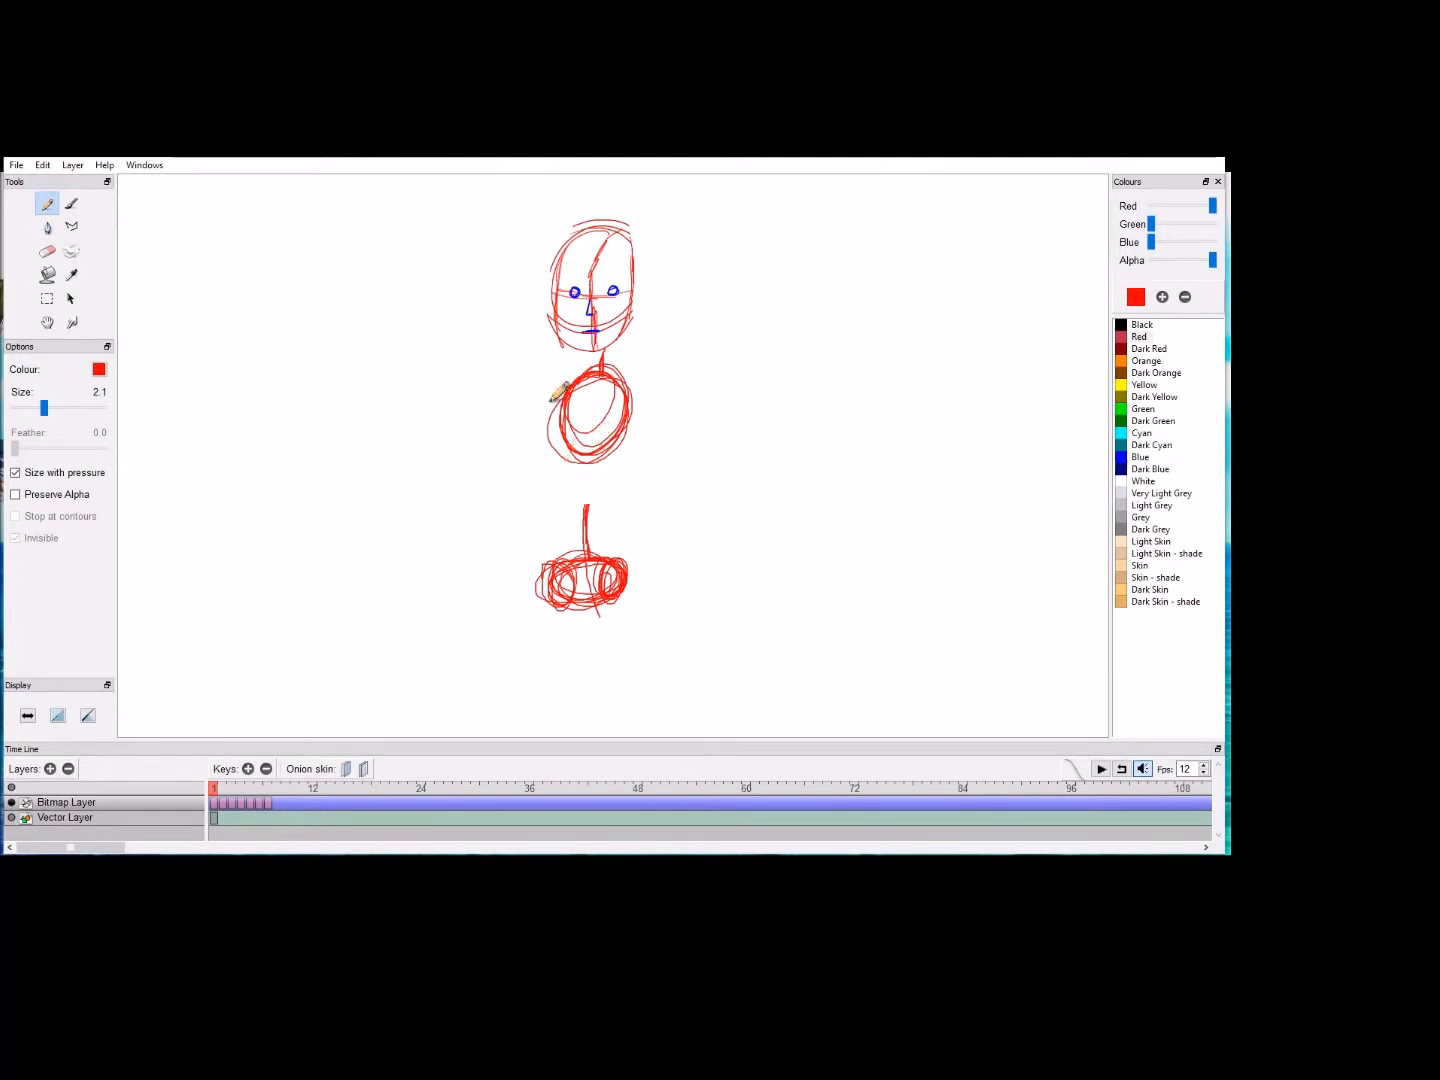
pyautogui.hotkey('ctrl', 'z')
pyautogui.moveTo(603, 377)
pyautogui.mouseDown()
pyautogui.moveTo(566, 436)
pyautogui.moveTo(643, 394)
pyautogui.moveTo(581, 469)
pyautogui.moveTo(574, 405)
pyautogui.moveTo(627, 395)
pyautogui.moveTo(584, 490)
pyautogui.moveTo(565, 433)
pyautogui.moveTo(625, 392)
pyautogui.moveTo(578, 445)
pyautogui.moveTo(575, 489)
pyautogui.moveTo(569, 479)
pyautogui.moveTo(607, 473)
pyautogui.moveTo(573, 475)
pyautogui.moveTo(608, 473)
pyautogui.moveTo(590, 463)
pyautogui.moveTo(610, 414)
pyautogui.mouseUp()
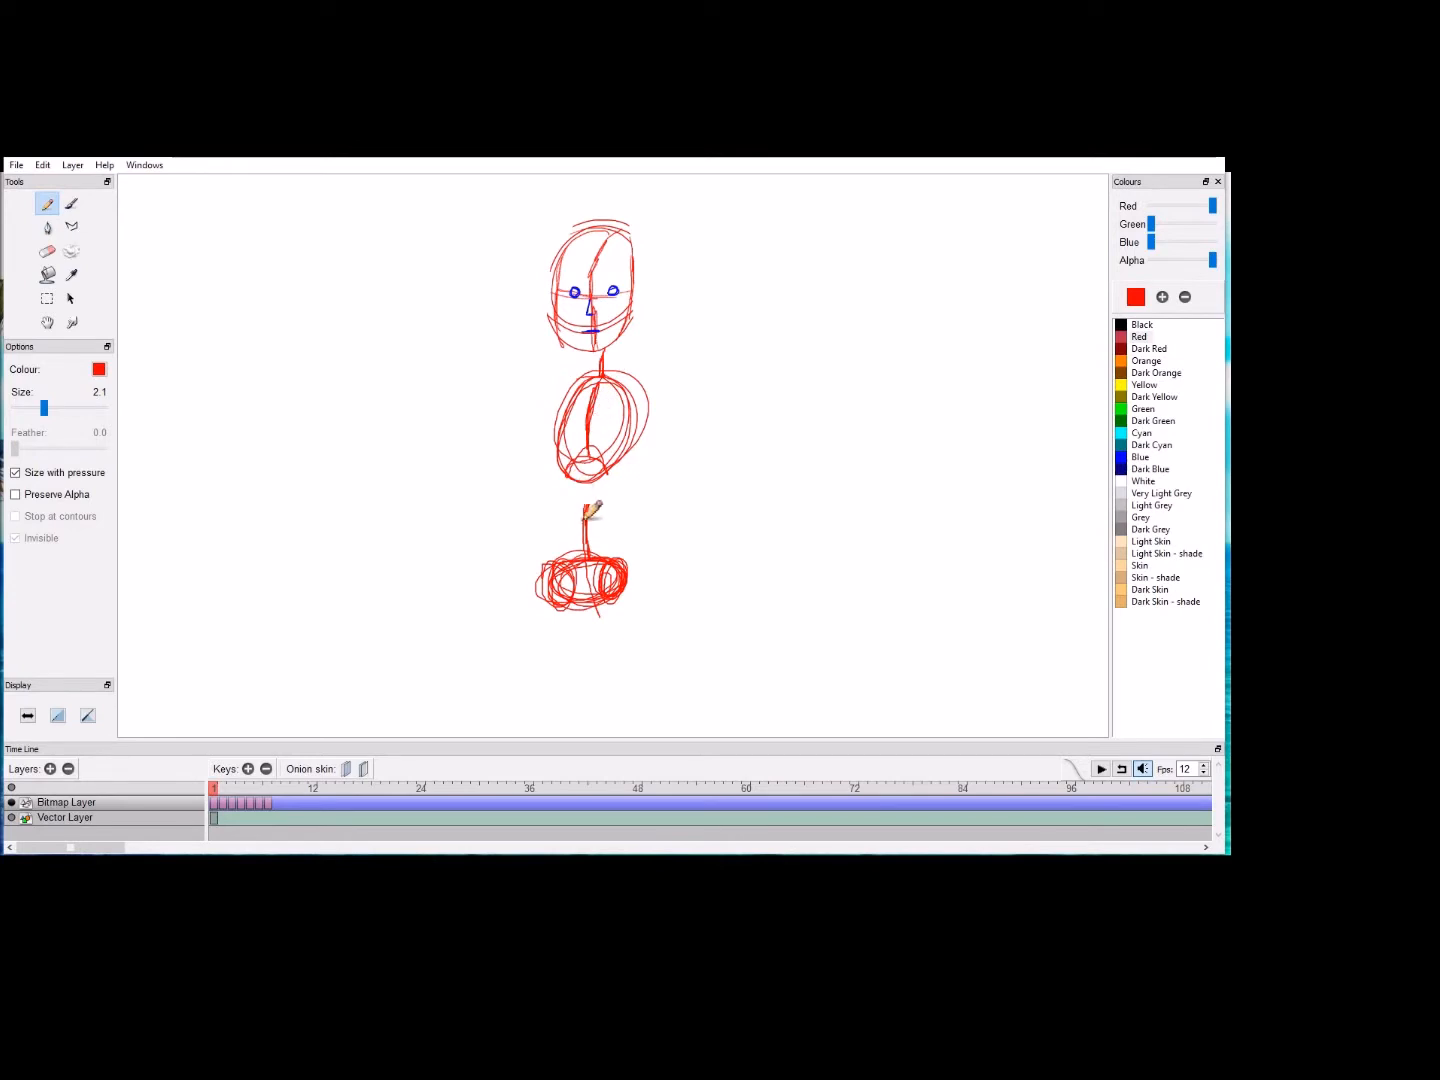
# Step: Connect the ribcage to the waist line and erase the pelvis below it
pyautogui.moveTo(591, 497); pyautogui.dragTo(589, 526)
pyautogui.click(49, 257)
pyautogui.moveTo(590, 575)
pyautogui.mouseDown()
pyautogui.moveTo(635, 552)
pyautogui.moveTo(535, 584)
pyautogui.moveTo(499, 577)
pyautogui.moveTo(500, 553)
pyautogui.moveTo(587, 573)
pyautogui.moveTo(553, 603)
pyautogui.moveTo(605, 584)
pyautogui.moveTo(635, 599)
pyautogui.moveTo(601, 575)
pyautogui.moveTo(542, 621)
pyautogui.mouseUp()
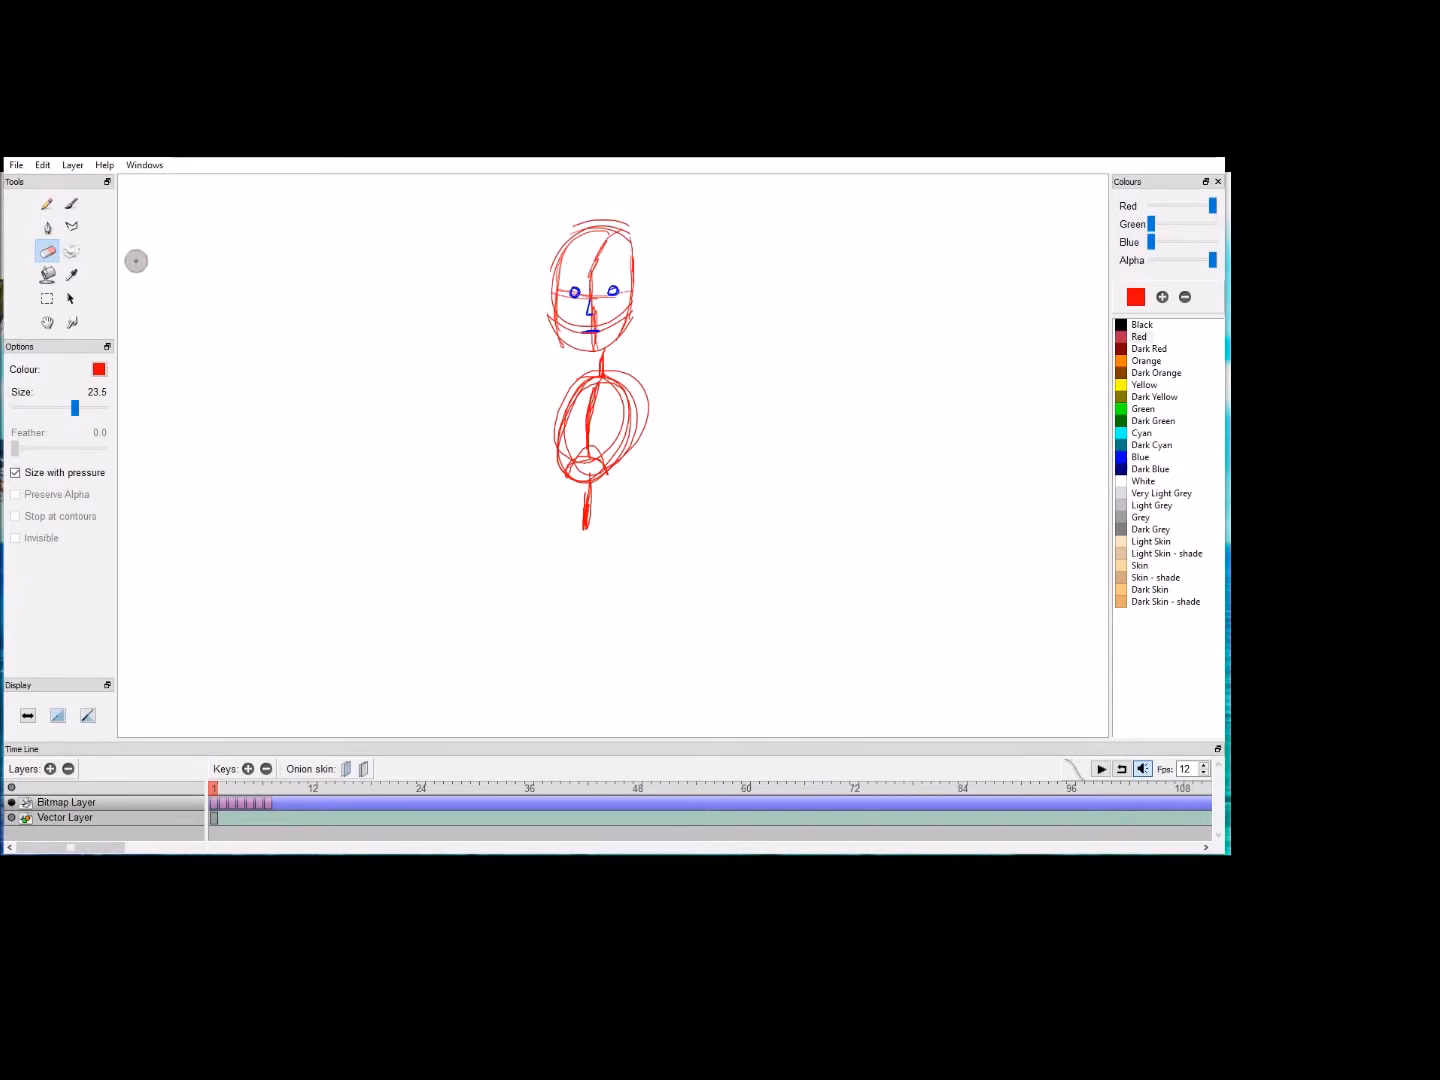
# Step: Sketch a vertical column of five stacked head-sized ovals beside the figure as a proportion guide
pyautogui.click(48, 204)
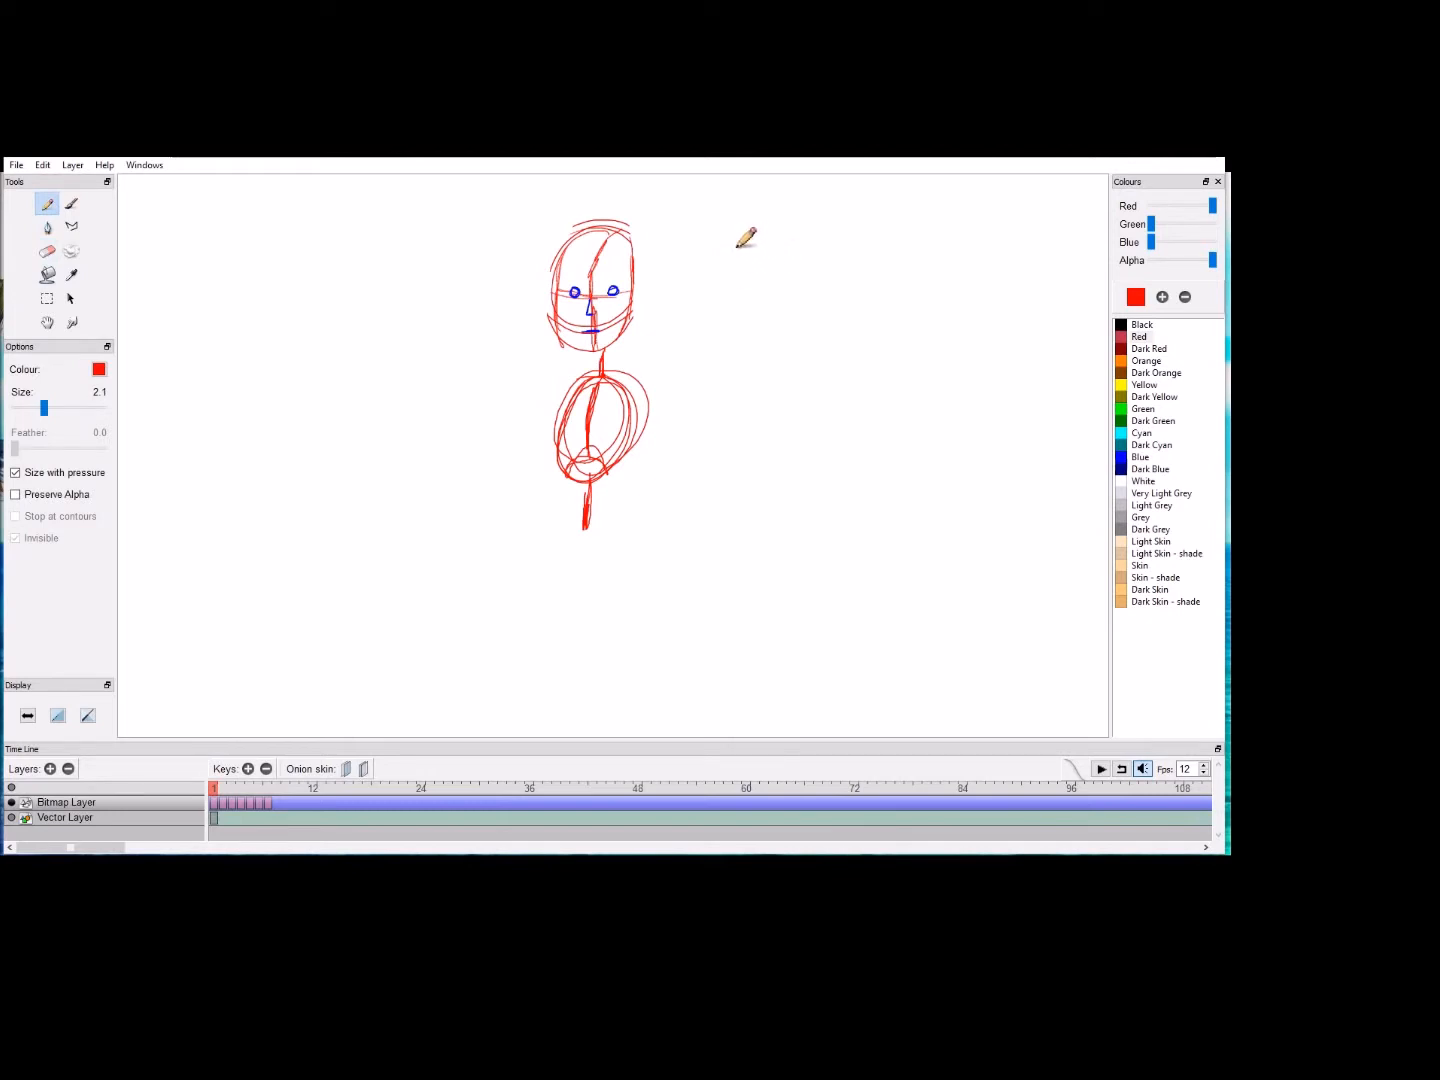
pyautogui.moveTo(761, 242)
pyautogui.mouseDown()
pyautogui.moveTo(785, 270)
pyautogui.moveTo(723, 310)
pyautogui.moveTo(760, 230)
pyautogui.mouseUp()
pyautogui.moveTo(764, 333)
pyautogui.mouseDown()
pyautogui.moveTo(718, 381)
pyautogui.moveTo(775, 339)
pyautogui.moveTo(740, 425)
pyautogui.moveTo(727, 368)
pyautogui.moveTo(718, 500)
pyautogui.moveTo(752, 432)
pyautogui.mouseUp()
pyautogui.moveTo(742, 510)
pyautogui.mouseDown()
pyautogui.moveTo(720, 560)
pyautogui.moveTo(735, 600)
pyautogui.moveTo(725, 535)
pyautogui.mouseUp()
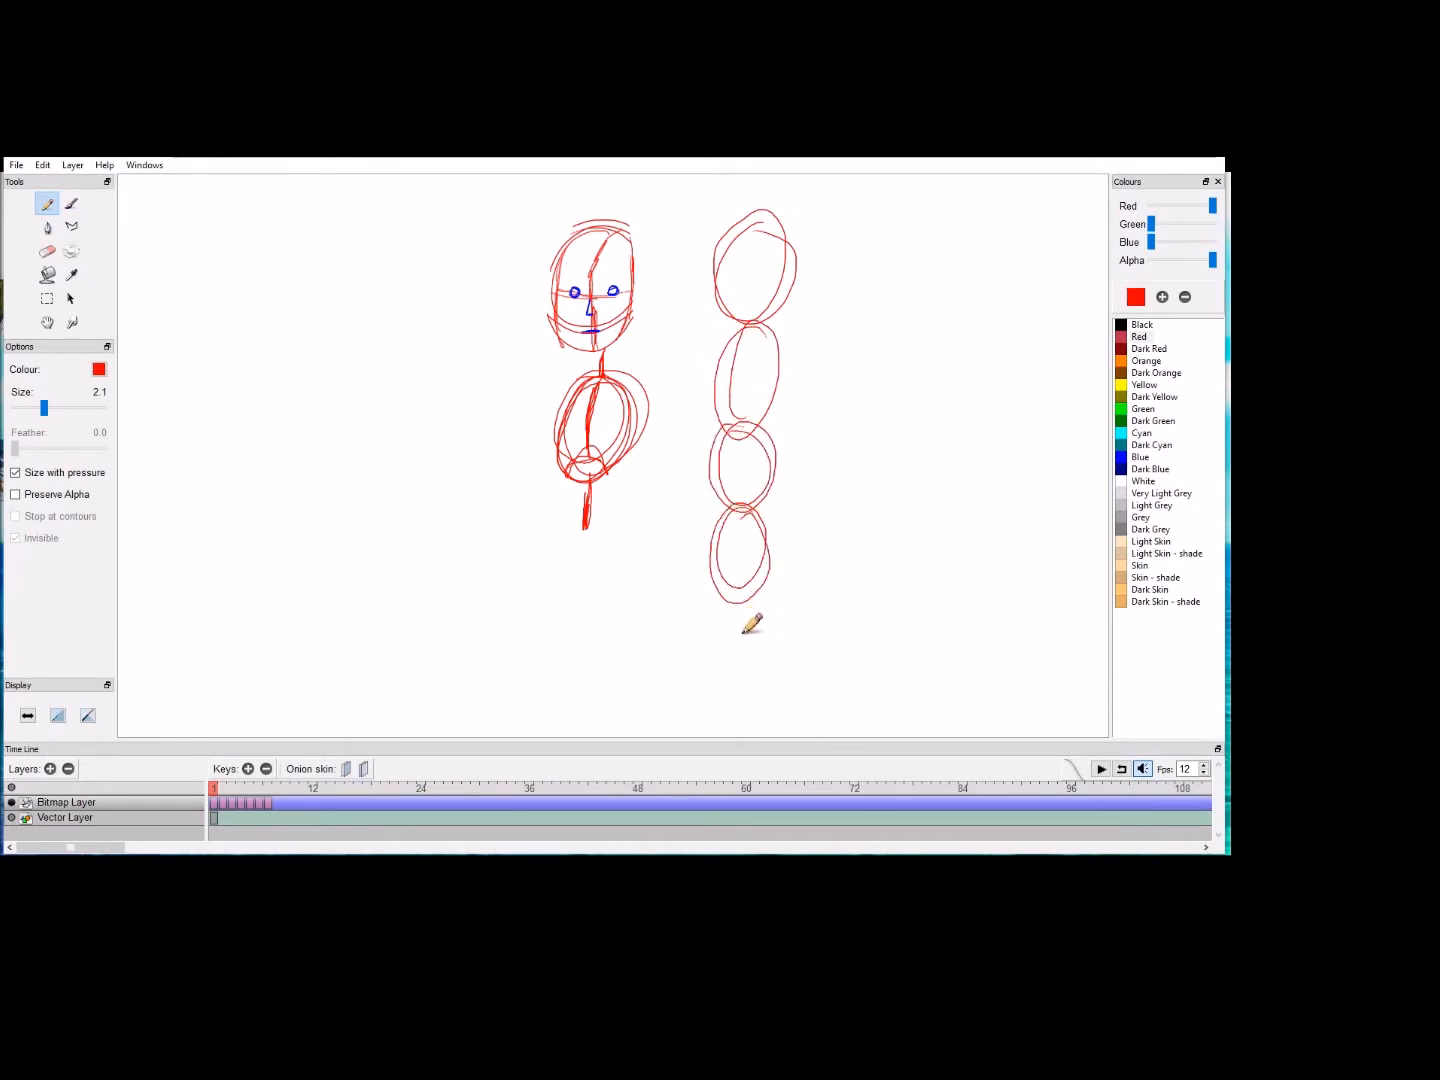
pyautogui.moveTo(741, 624)
pyautogui.mouseDown()
pyautogui.moveTo(718, 647)
pyautogui.moveTo(736, 603)
pyautogui.moveTo(763, 675)
pyautogui.moveTo(711, 670)
pyautogui.moveTo(759, 636)
pyautogui.moveTo(723, 644)
pyautogui.moveTo(746, 712)
pyautogui.mouseUp()
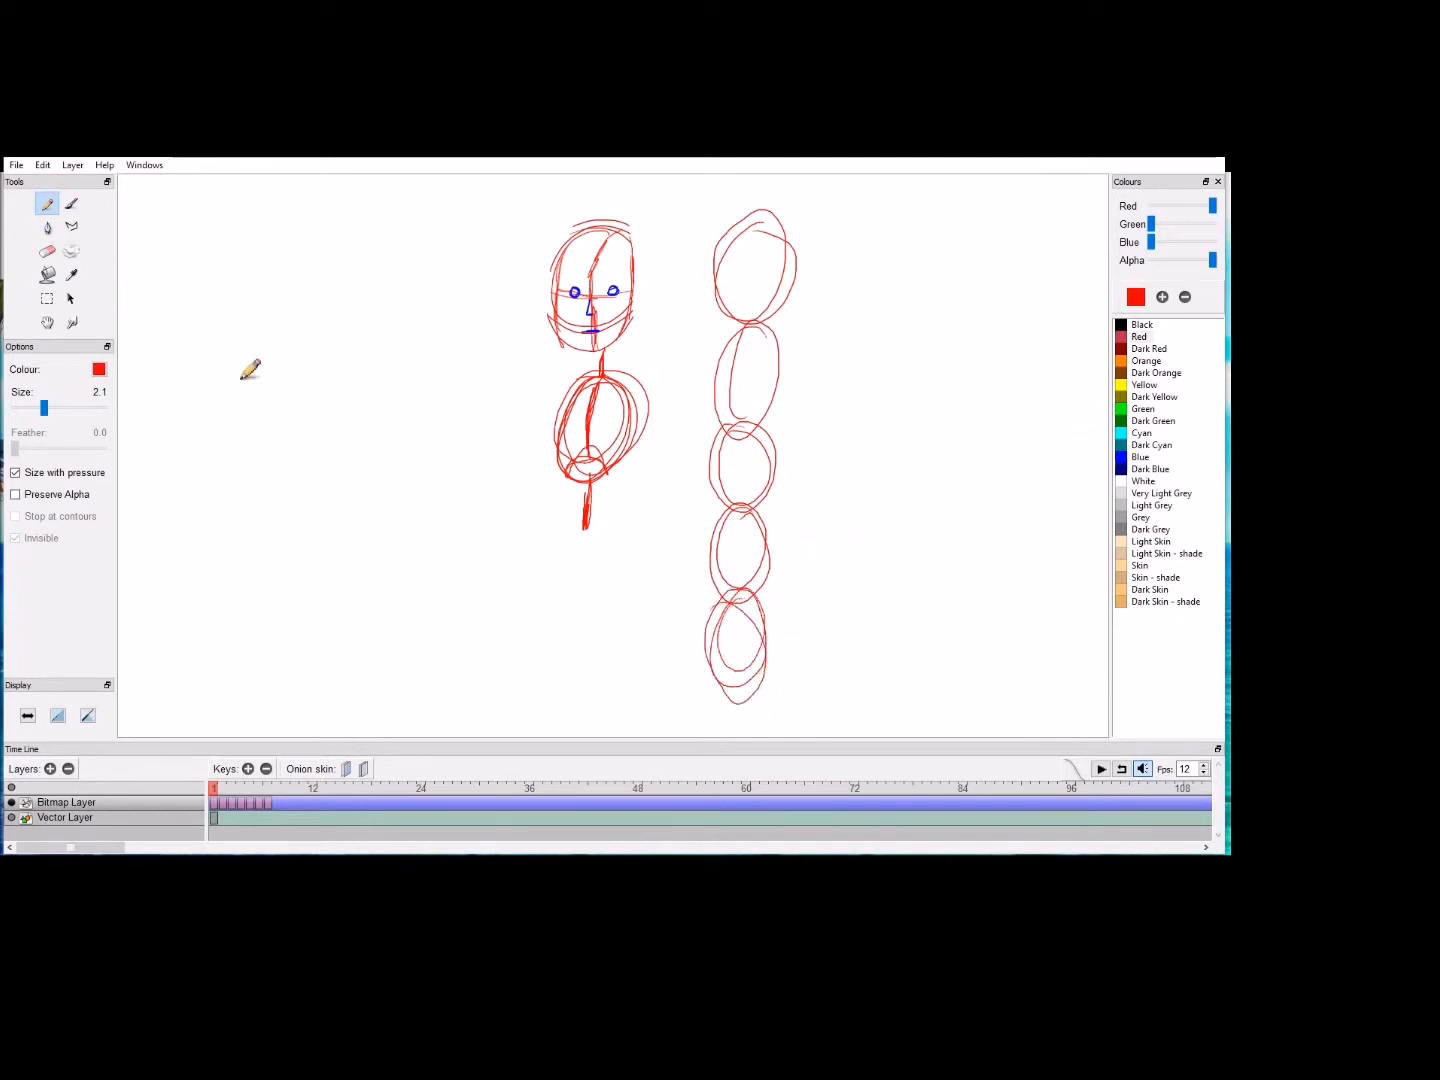
# Step: Add a sixth oval at the lower end of the proportion column
pyautogui.click(47, 322)
pyautogui.moveTo(563, 633); pyautogui.dragTo(551, 502)
pyautogui.click(47, 203)
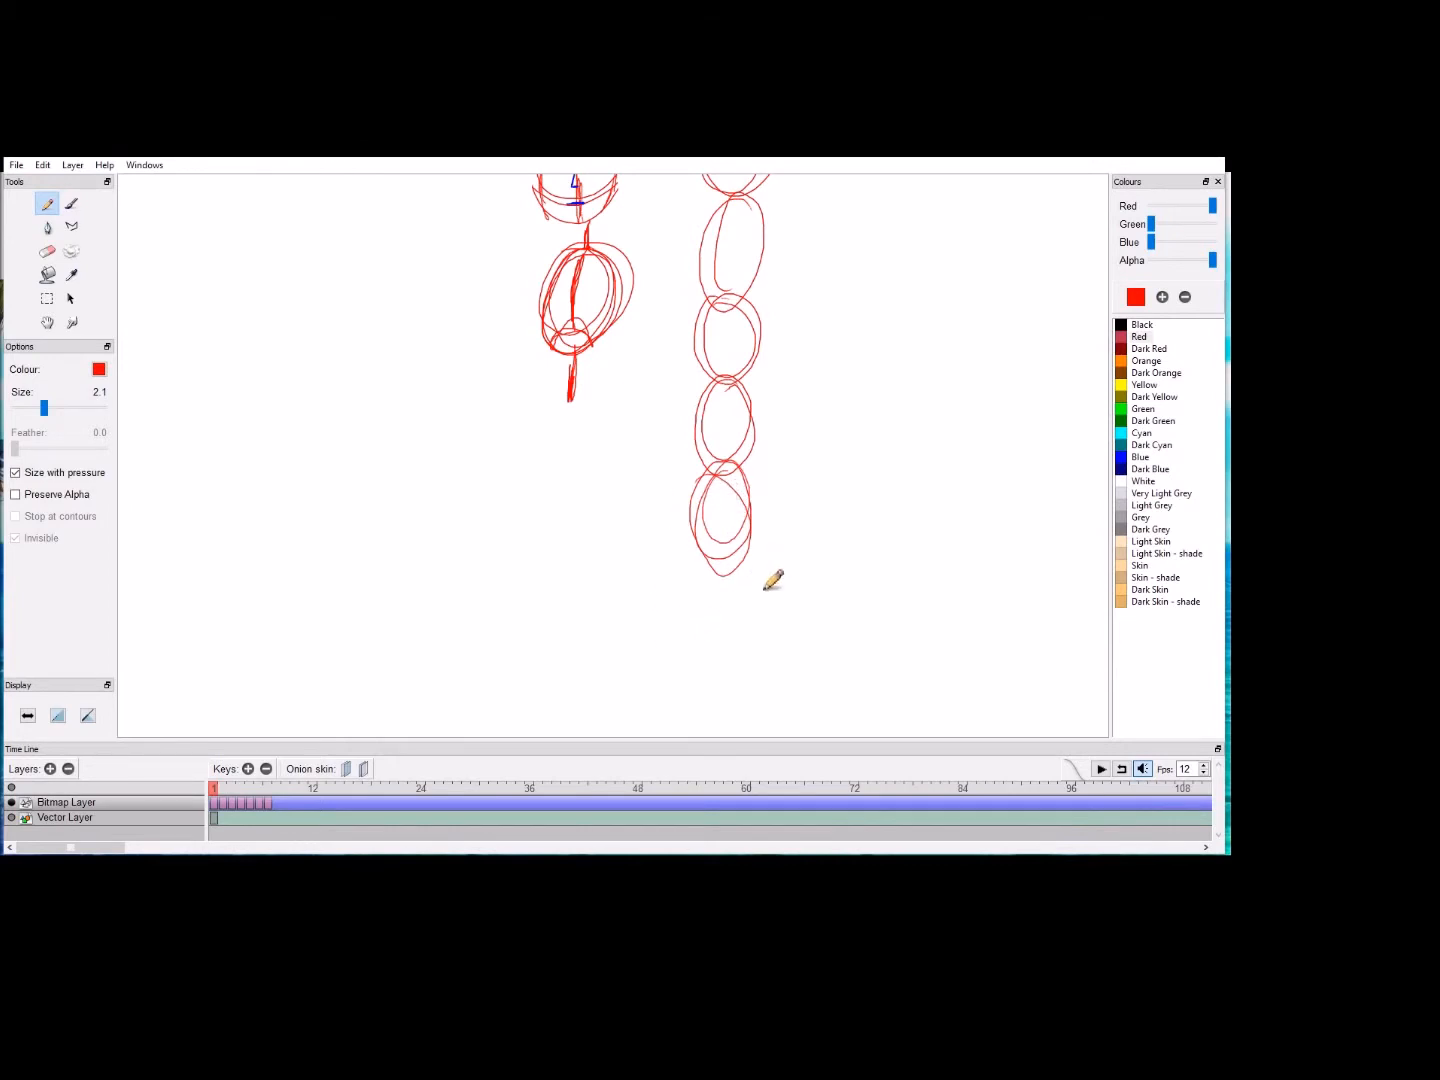
pyautogui.moveTo(733, 580)
pyautogui.mouseDown()
pyautogui.moveTo(707, 611)
pyautogui.moveTo(749, 636)
pyautogui.moveTo(726, 572)
pyautogui.moveTo(742, 568)
pyautogui.mouseUp()
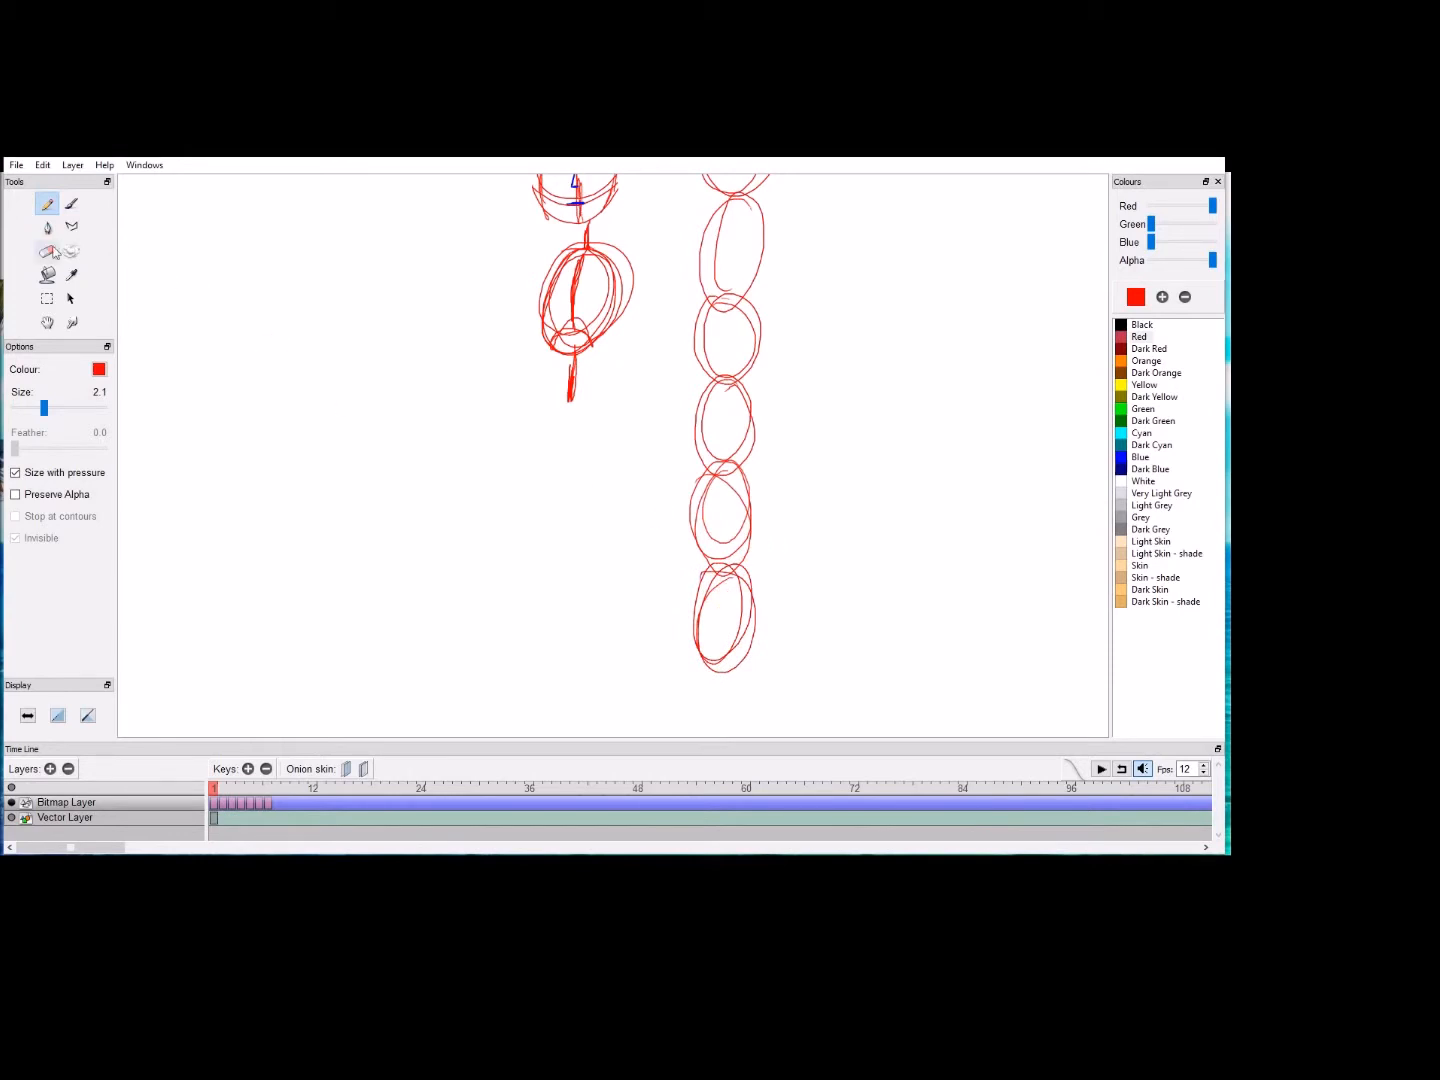
# Step: Redraw the pelvis as a wide oval with two hip circles directly under the shortened waist line
pyautogui.click(47, 322)
pyautogui.moveTo(253, 310); pyautogui.dragTo(238, 559)
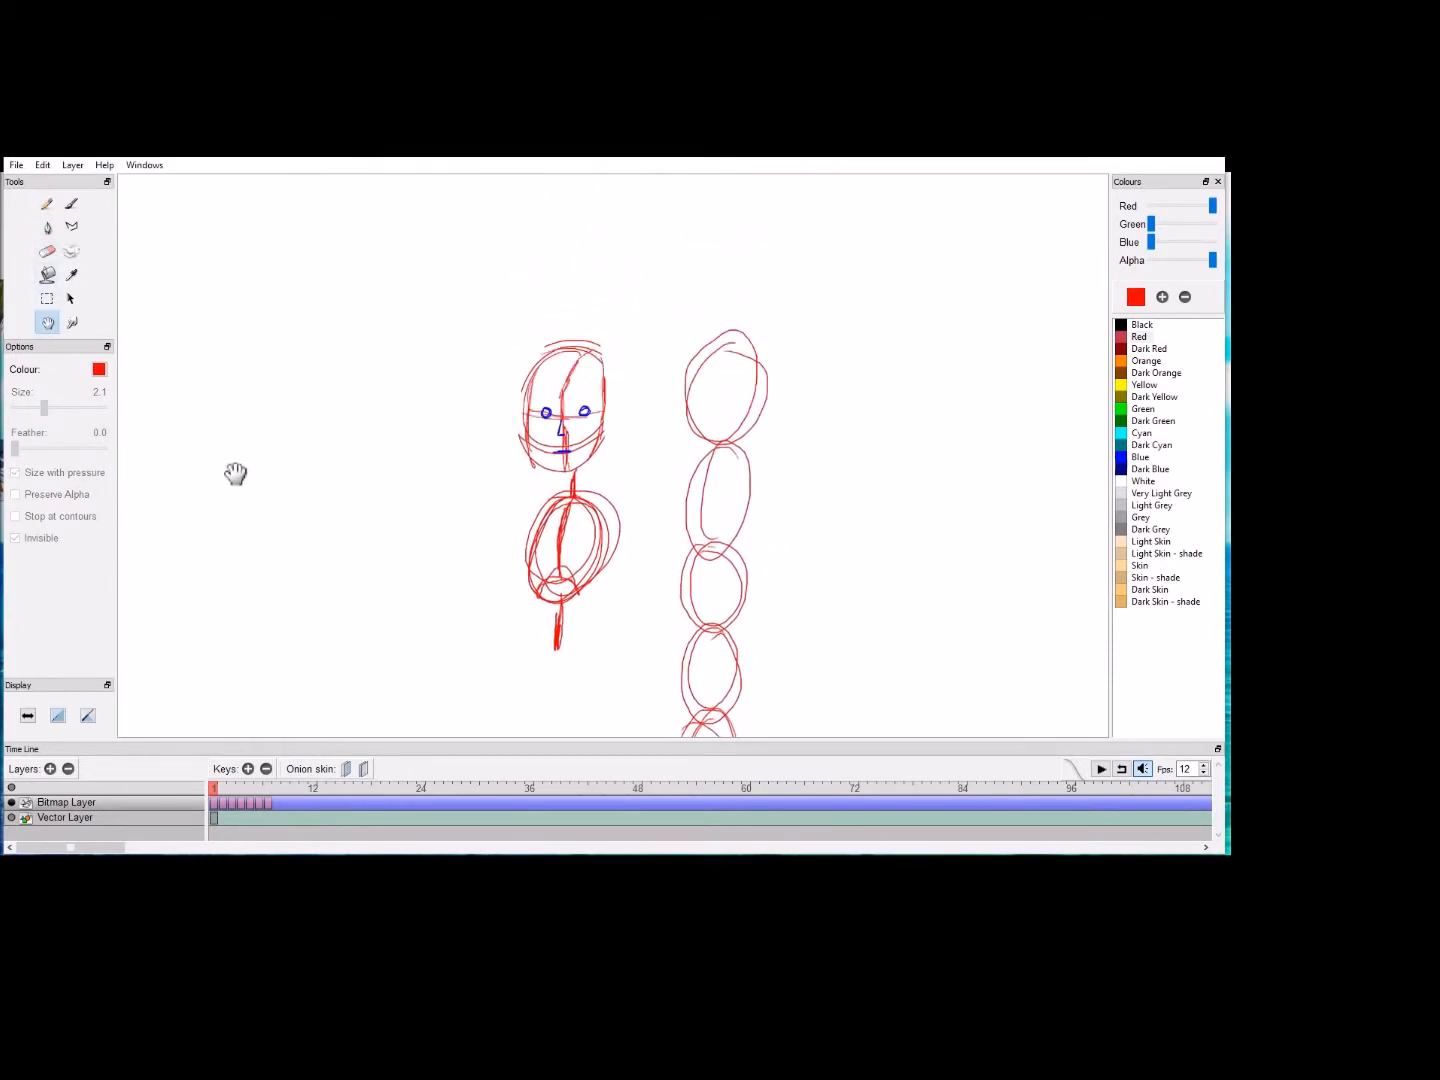
pyautogui.moveTo(236, 480); pyautogui.dragTo(242, 246)
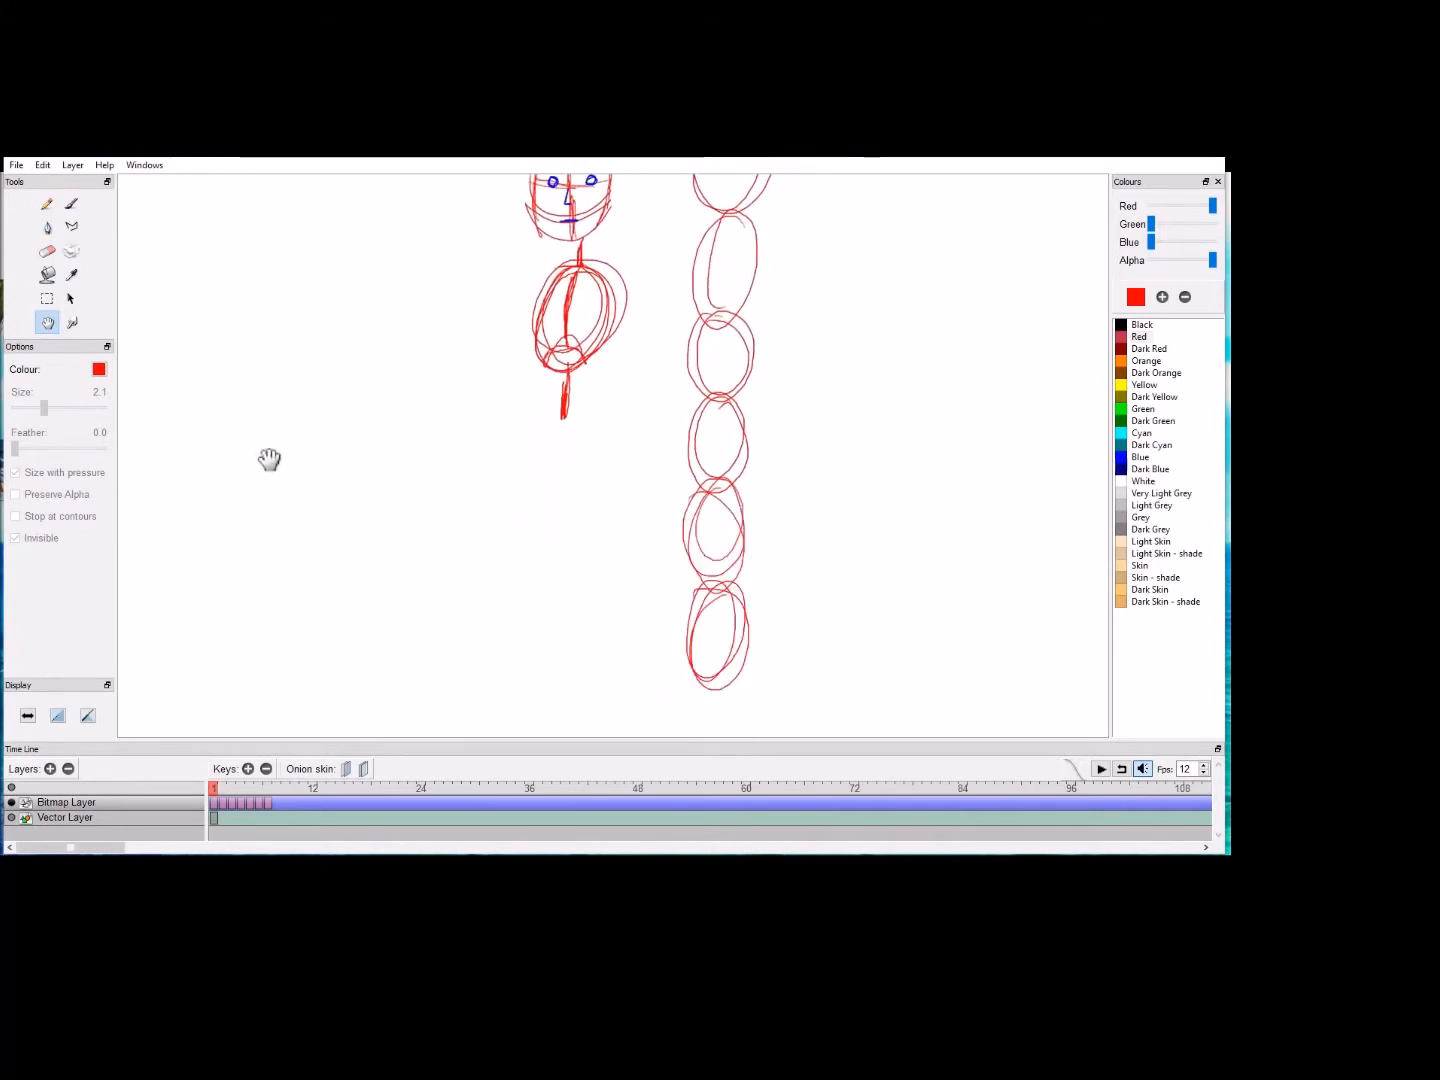
pyautogui.moveTo(225, 421); pyautogui.dragTo(260, 467)
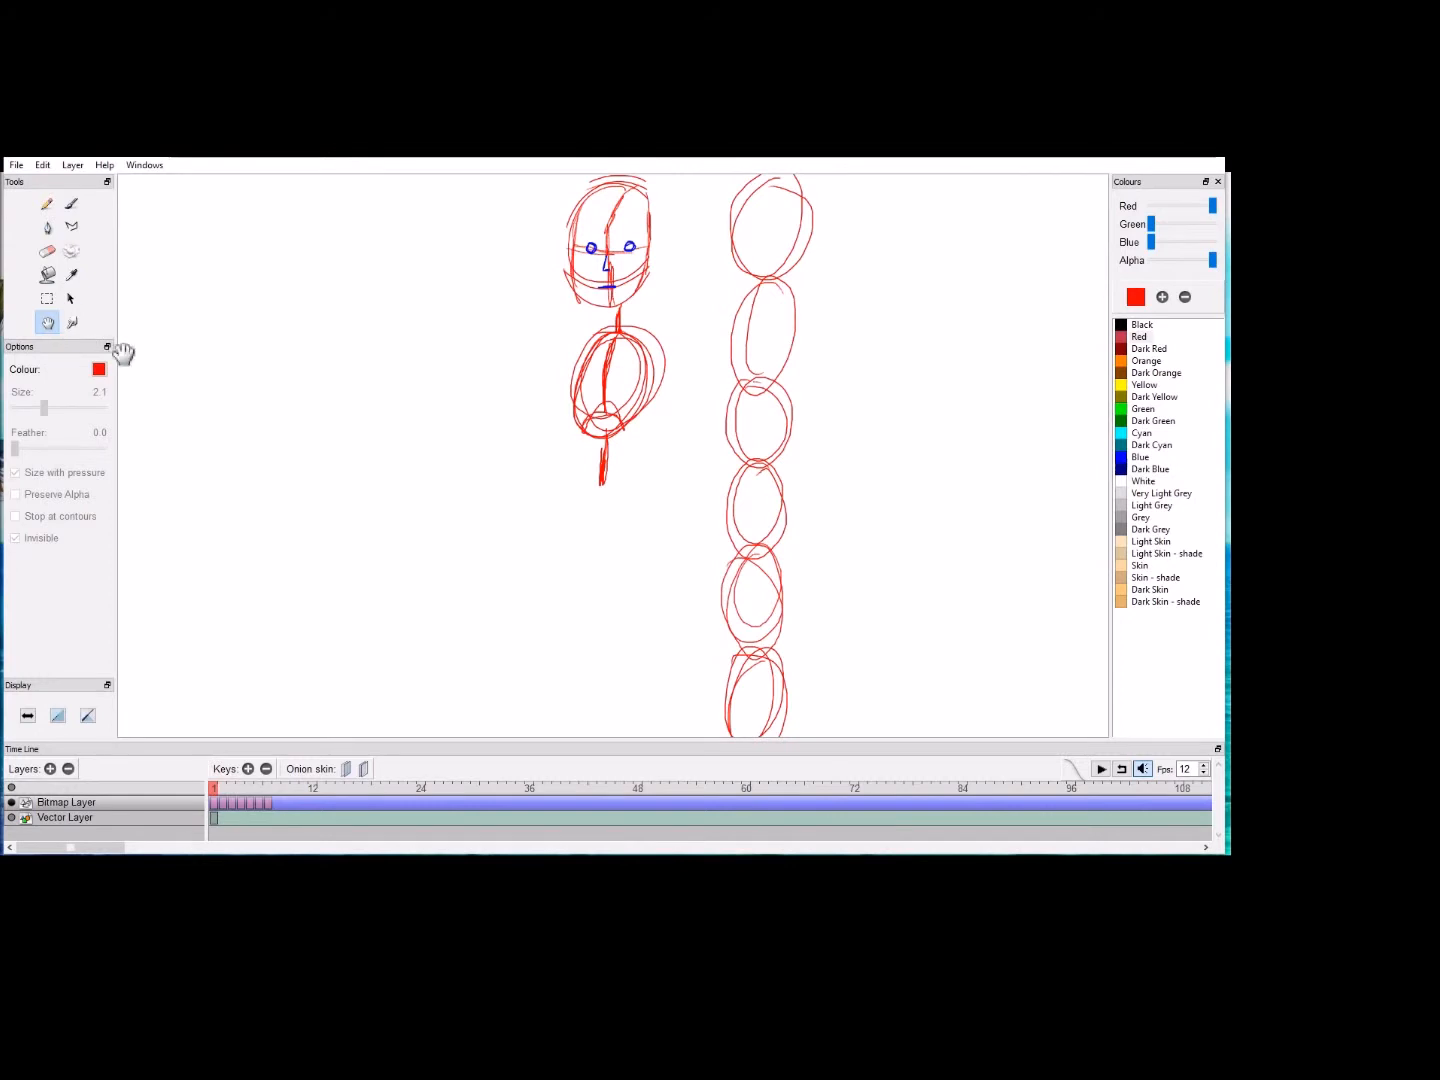
pyautogui.click(46, 205)
pyautogui.moveTo(604, 512)
pyautogui.mouseDown()
pyautogui.moveTo(565, 536)
pyautogui.moveTo(572, 499)
pyautogui.moveTo(638, 513)
pyautogui.moveTo(586, 541)
pyautogui.moveTo(614, 488)
pyautogui.moveTo(622, 535)
pyautogui.moveTo(580, 503)
pyautogui.moveTo(576, 516)
pyautogui.moveTo(578, 493)
pyautogui.moveTo(608, 520)
pyautogui.moveTo(642, 492)
pyautogui.moveTo(628, 539)
pyautogui.moveTo(627, 504)
pyautogui.moveTo(616, 527)
pyautogui.moveTo(636, 487)
pyautogui.moveTo(628, 539)
pyautogui.moveTo(638, 495)
pyautogui.mouseUp()
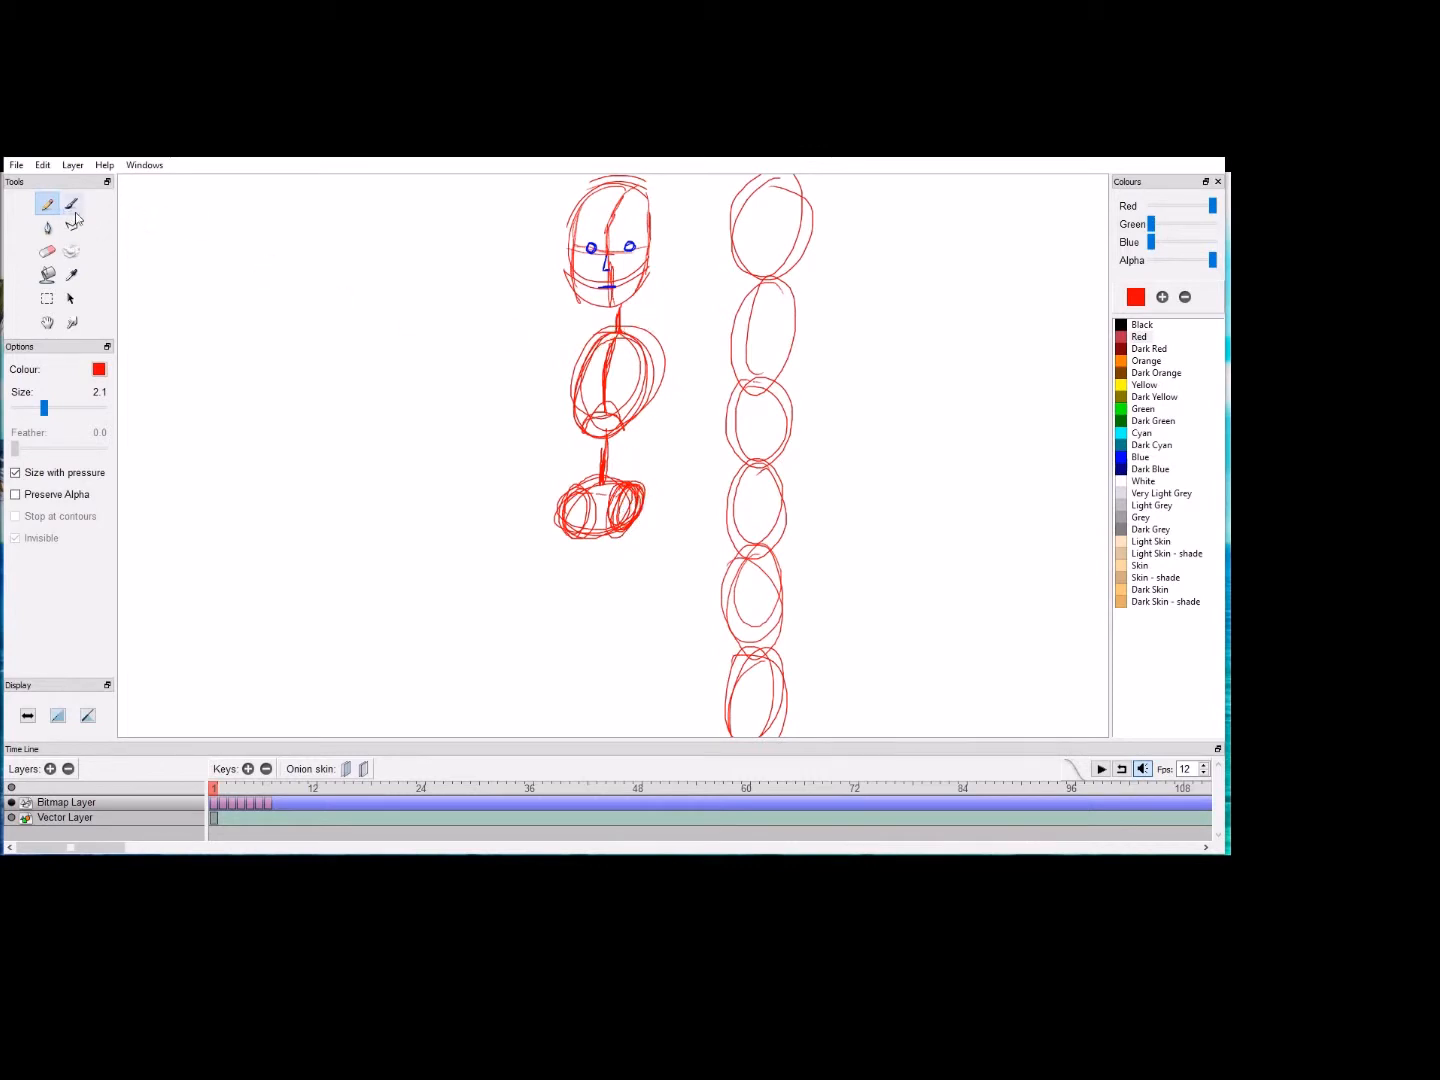
# Step: Sketch two shoulder circles beside the upper ribcage, join them with collarbone lines and darken the ribcage's outer edges
pyautogui.click(47, 322)
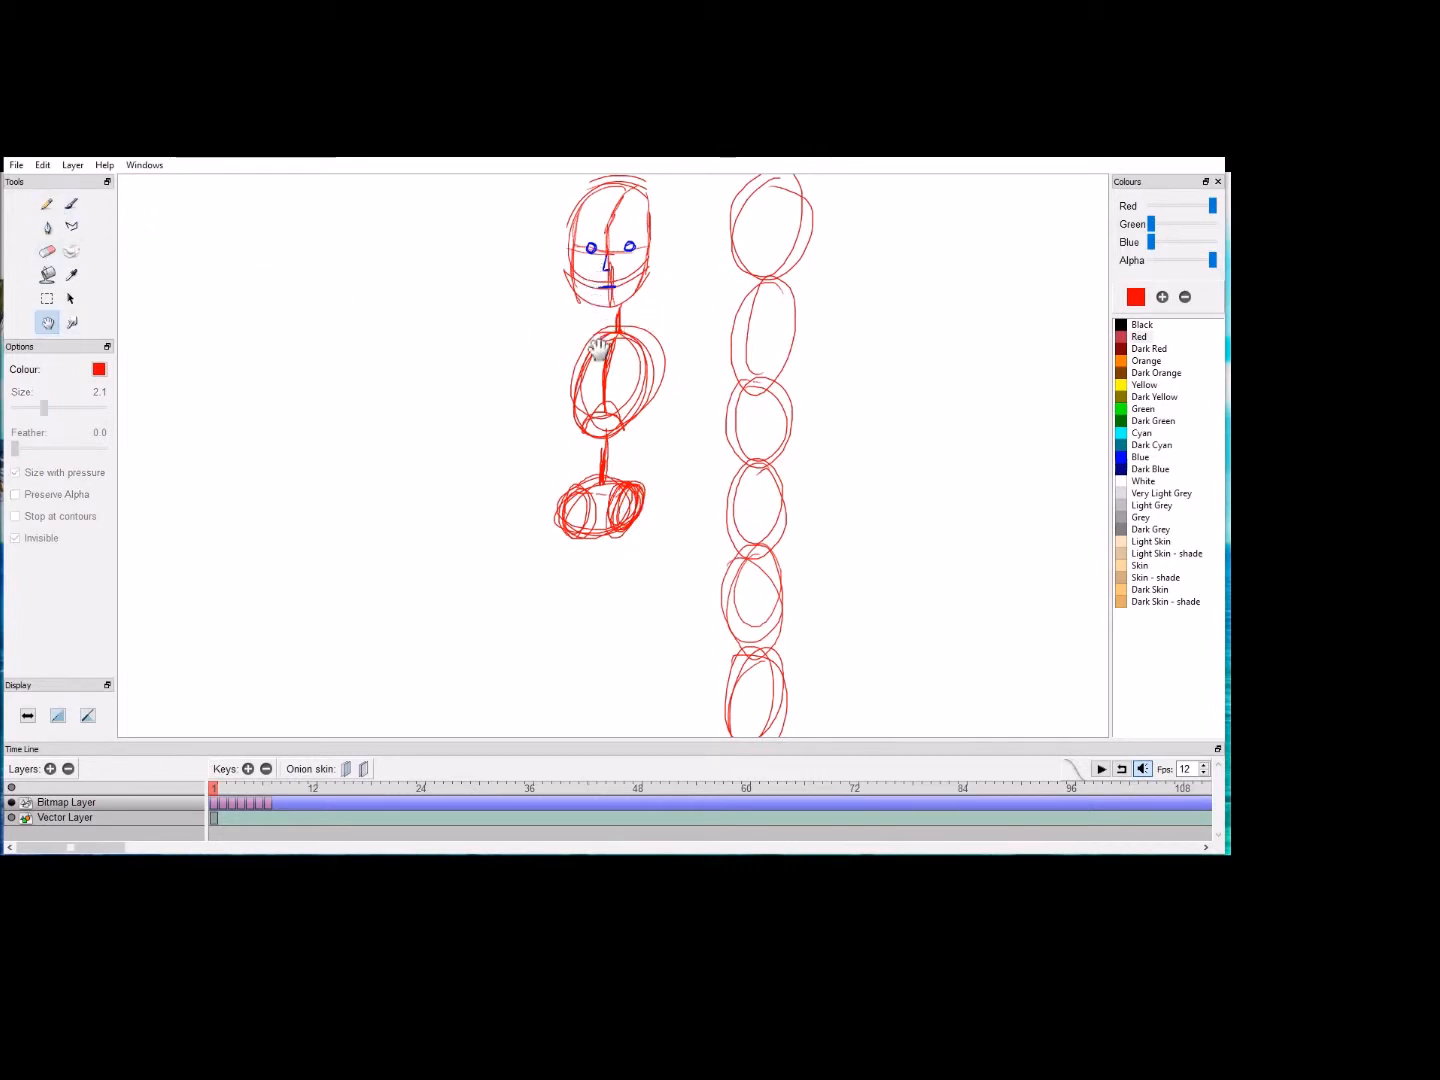
pyautogui.scroll(5, 600, 345)
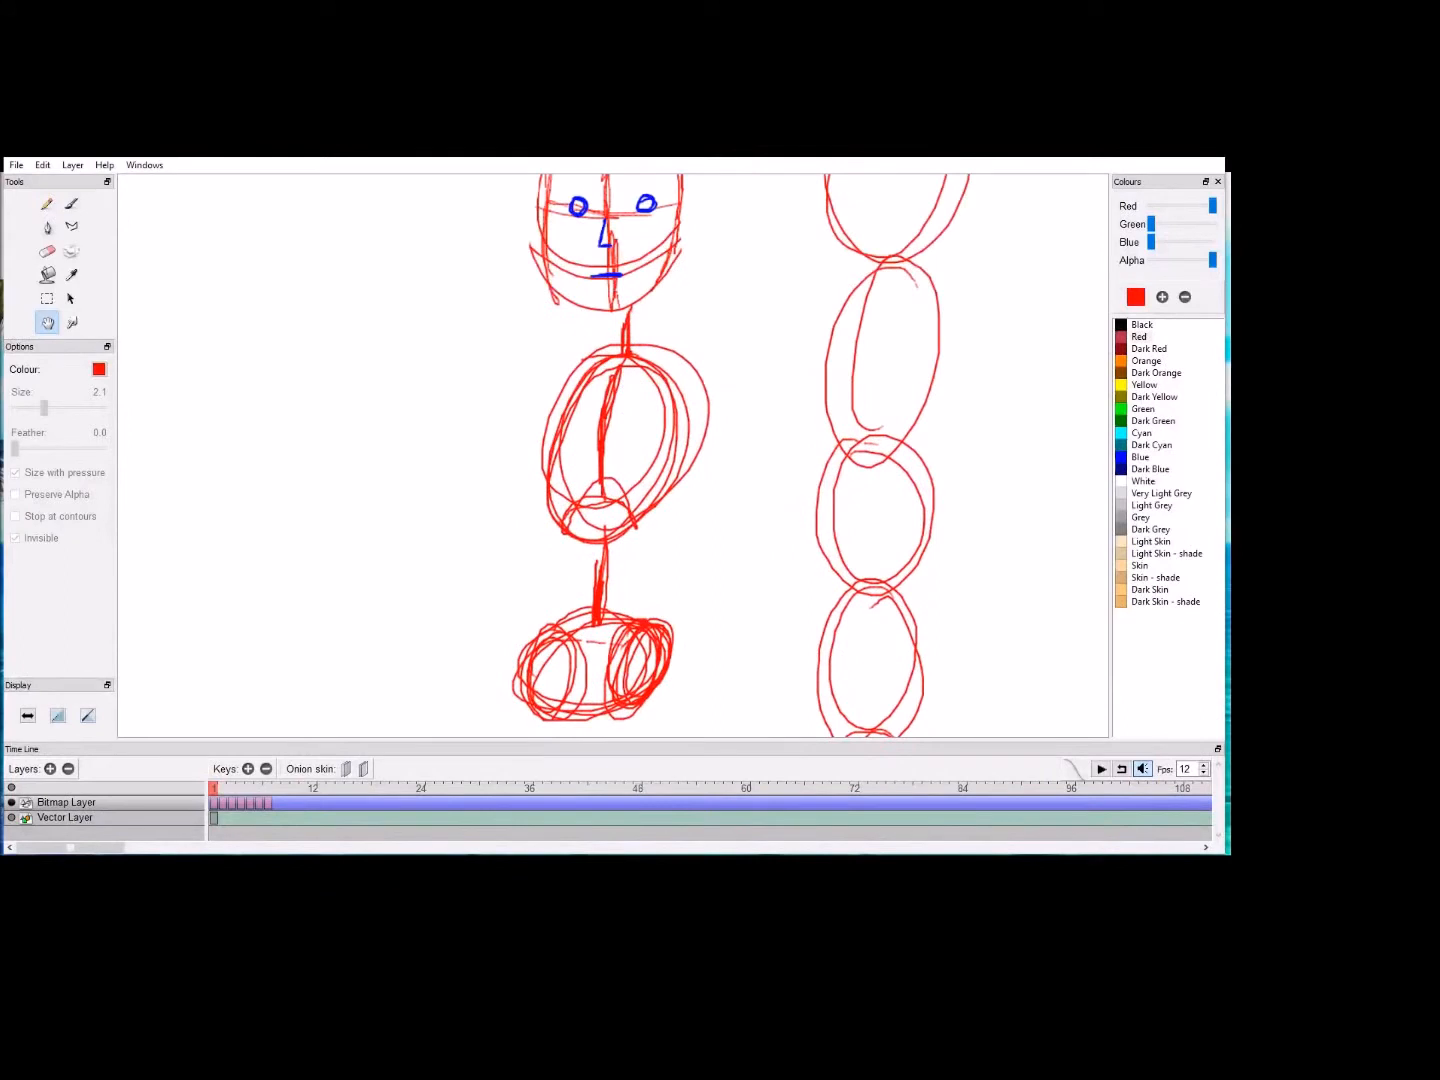
pyautogui.click(47, 203)
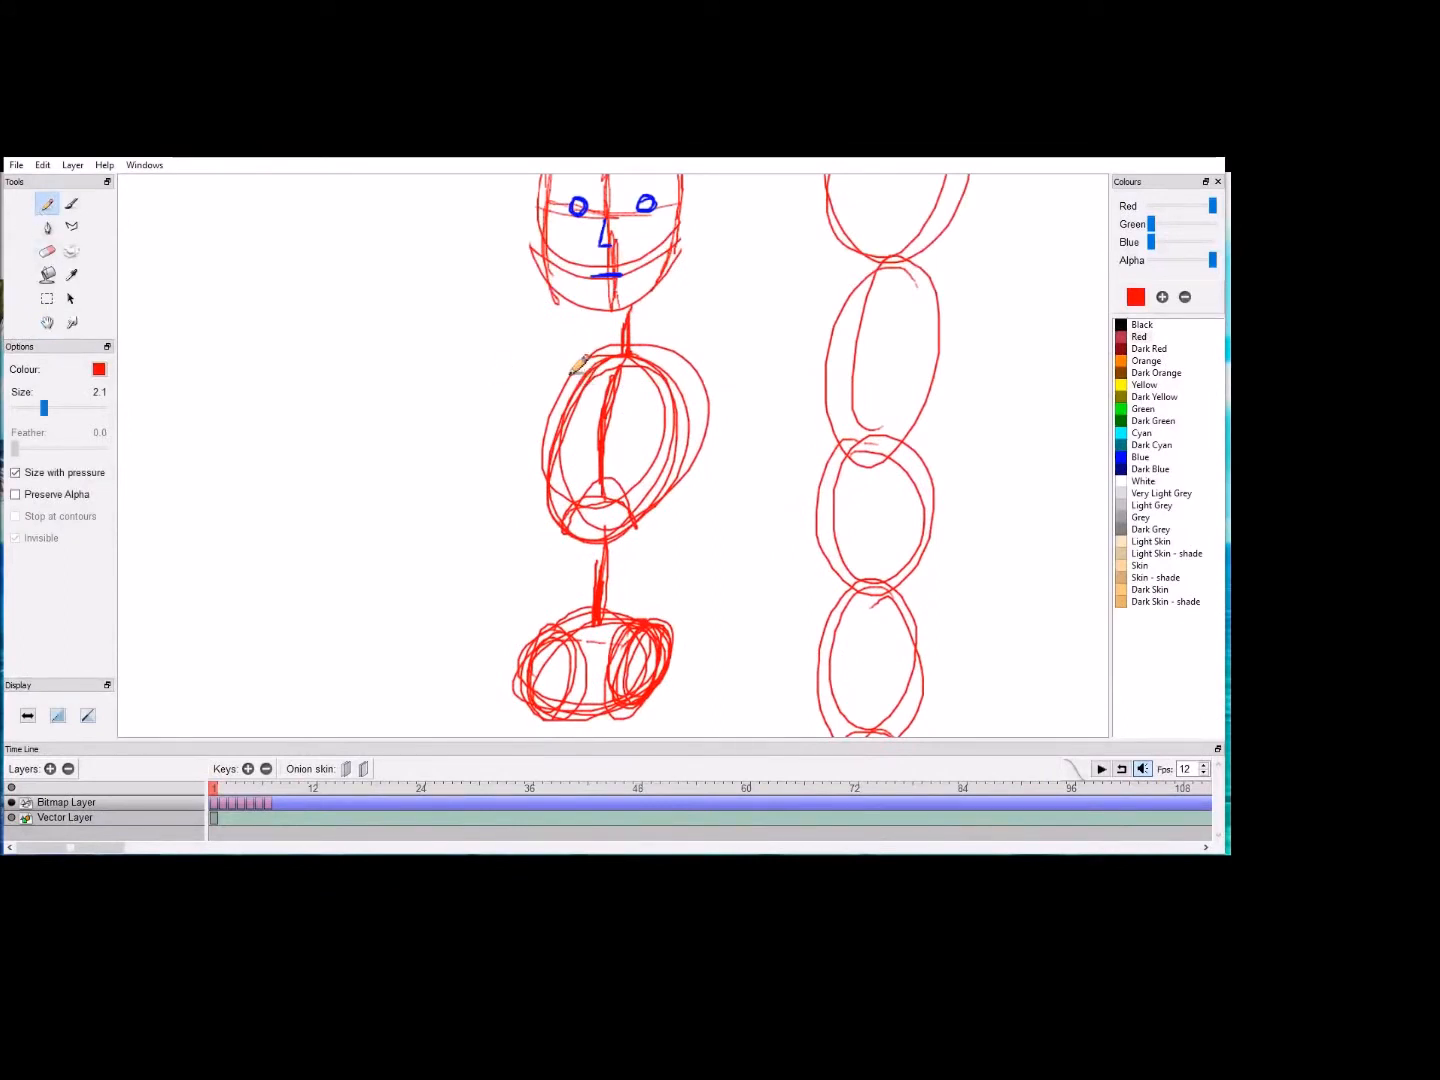
pyautogui.moveTo(563, 372)
pyautogui.mouseDown()
pyautogui.moveTo(585, 360)
pyautogui.moveTo(548, 385)
pyautogui.moveTo(564, 373)
pyautogui.mouseUp()
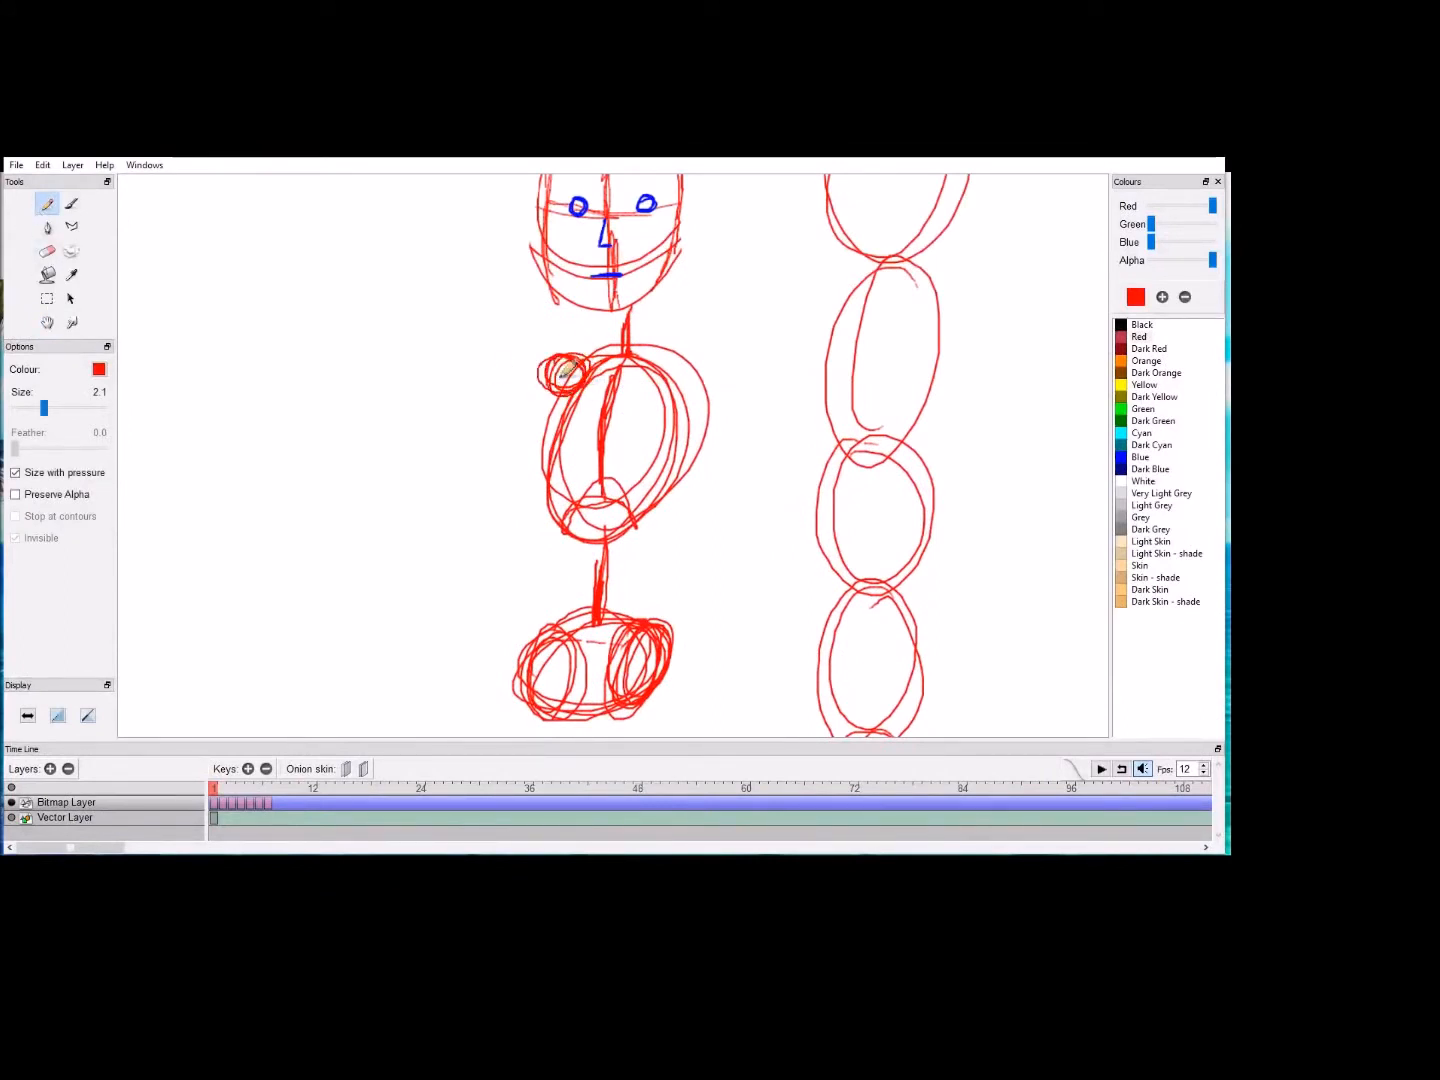
pyautogui.moveTo(705, 363)
pyautogui.mouseDown()
pyautogui.moveTo(682, 395)
pyautogui.moveTo(702, 378)
pyautogui.moveTo(657, 358)
pyautogui.mouseUp()
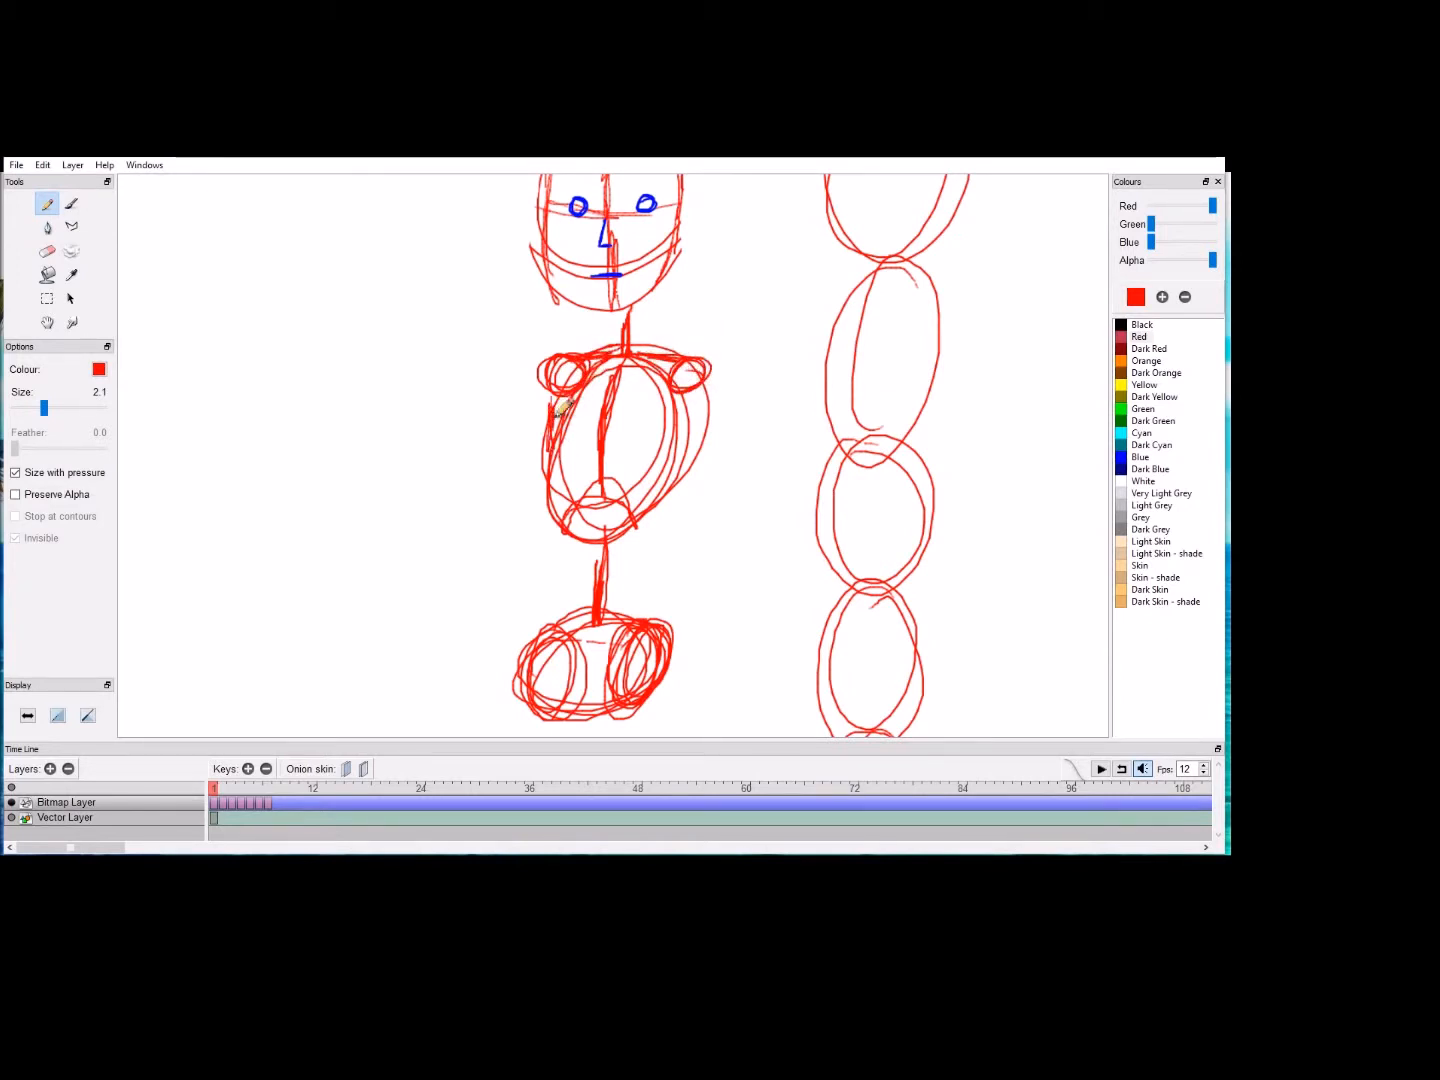
pyautogui.moveTo(709, 400); pyautogui.dragTo(677, 455)
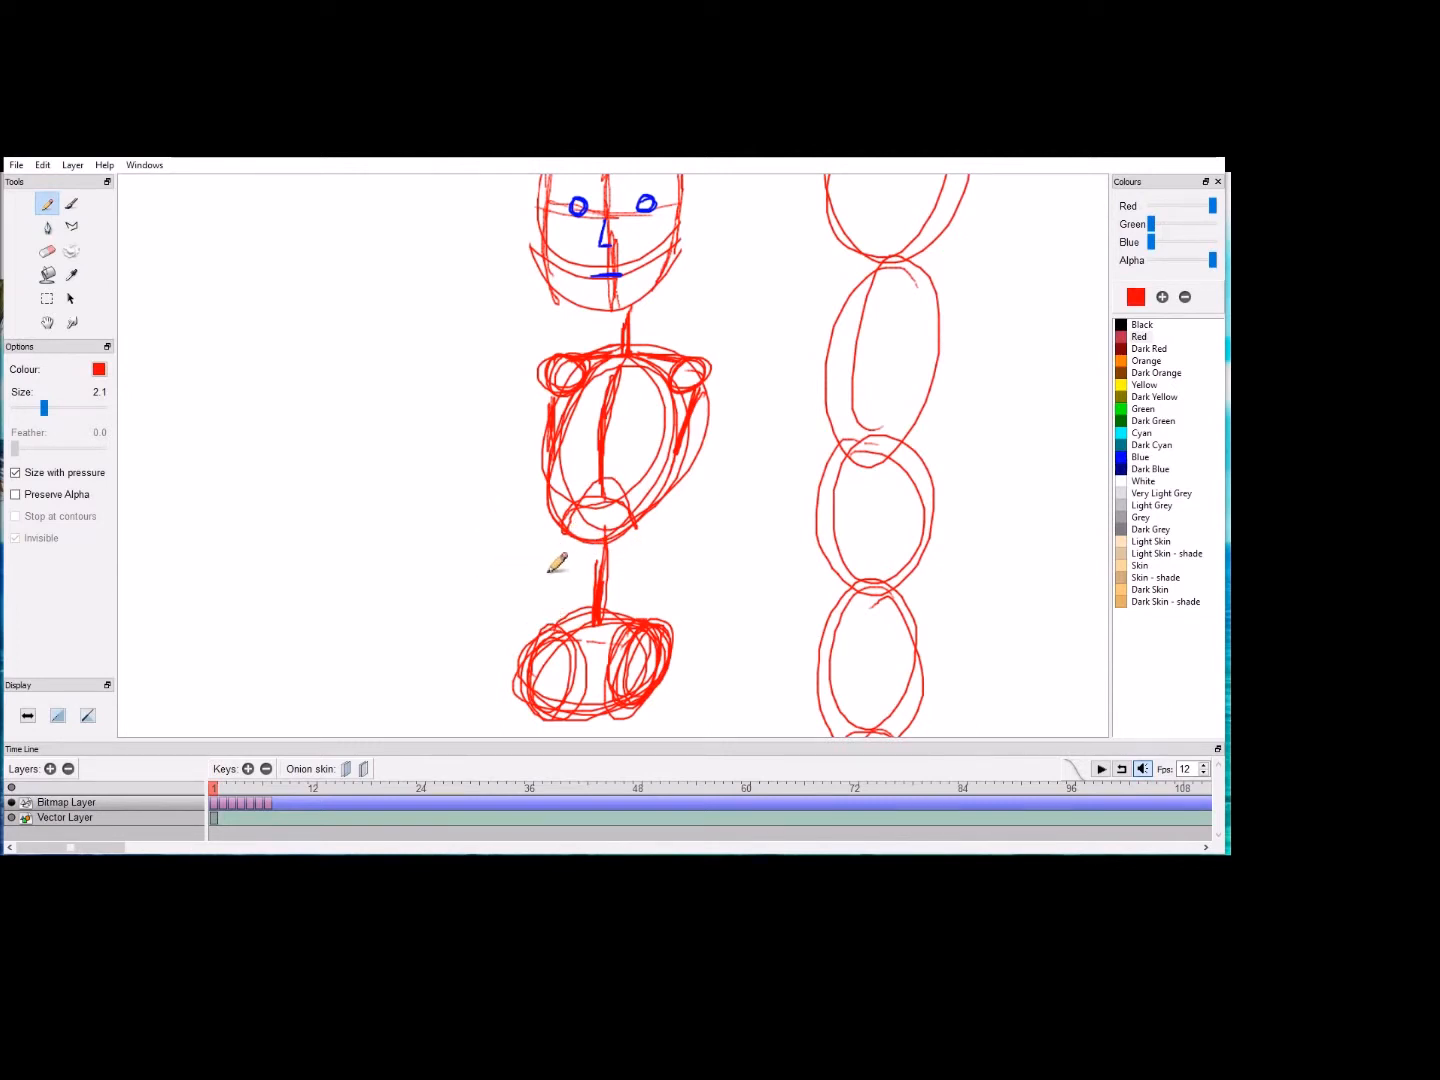
# Step: Sketch both arms as small elbow and wrist circles beside the torso, joined to the shoulders with straight lines
pyautogui.moveTo(509, 523); pyautogui.dragTo(507, 516)
pyautogui.moveTo(724, 528); pyautogui.dragTo(730, 518)
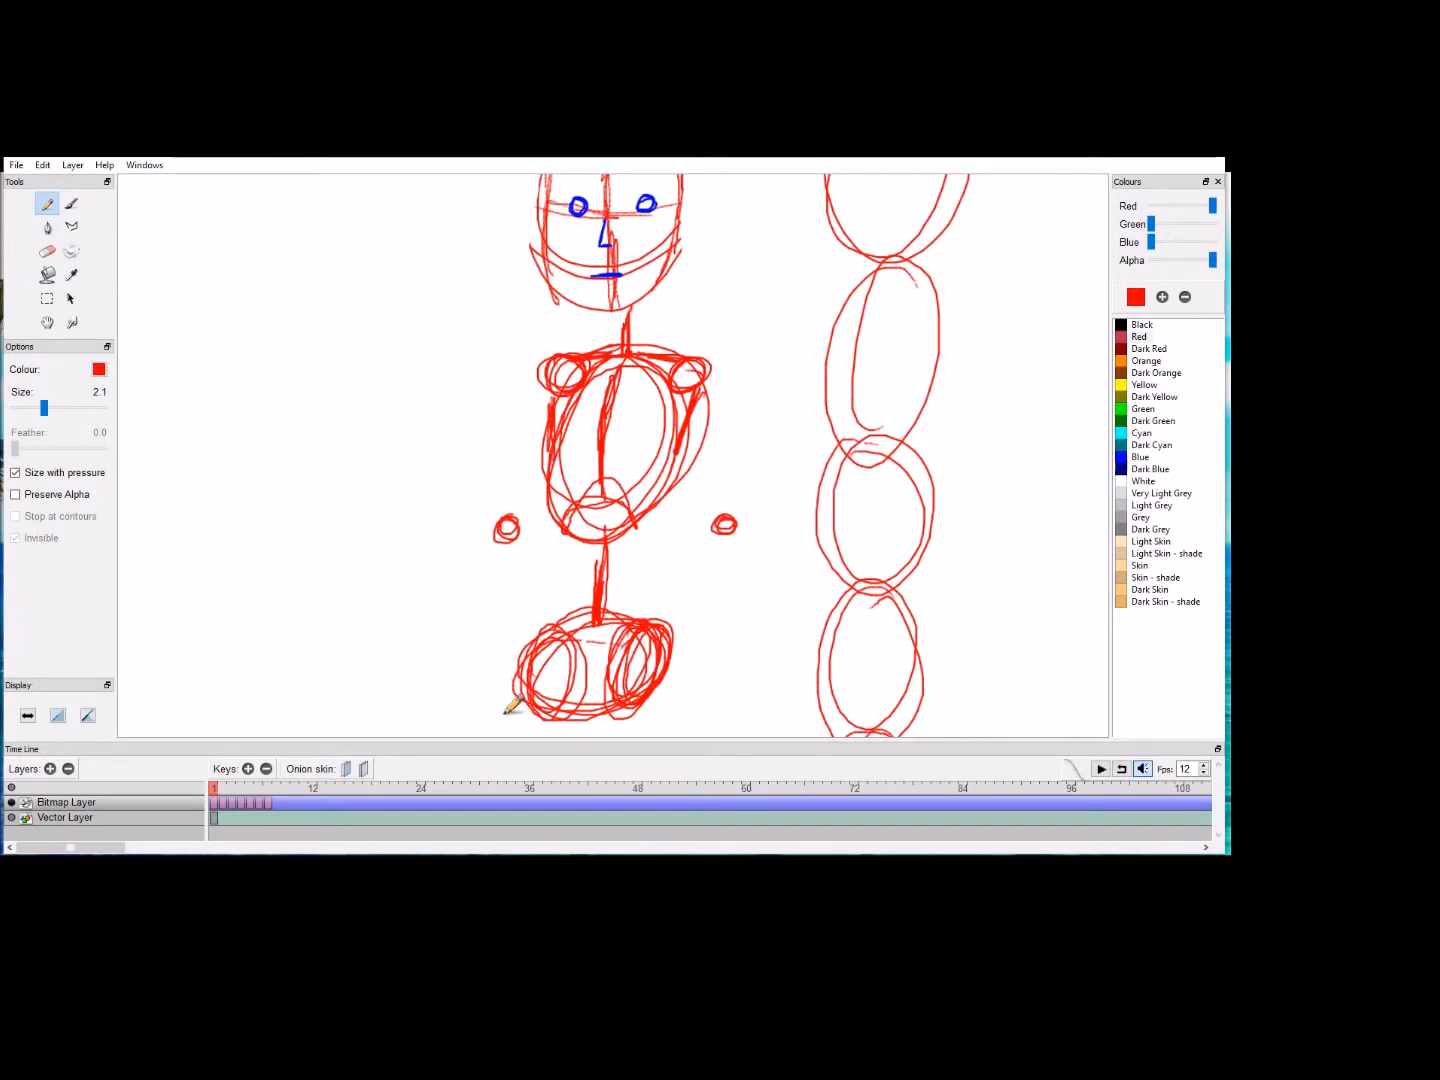
pyautogui.moveTo(505, 712); pyautogui.dragTo(502, 711)
pyautogui.moveTo(690, 702); pyautogui.dragTo(694, 700)
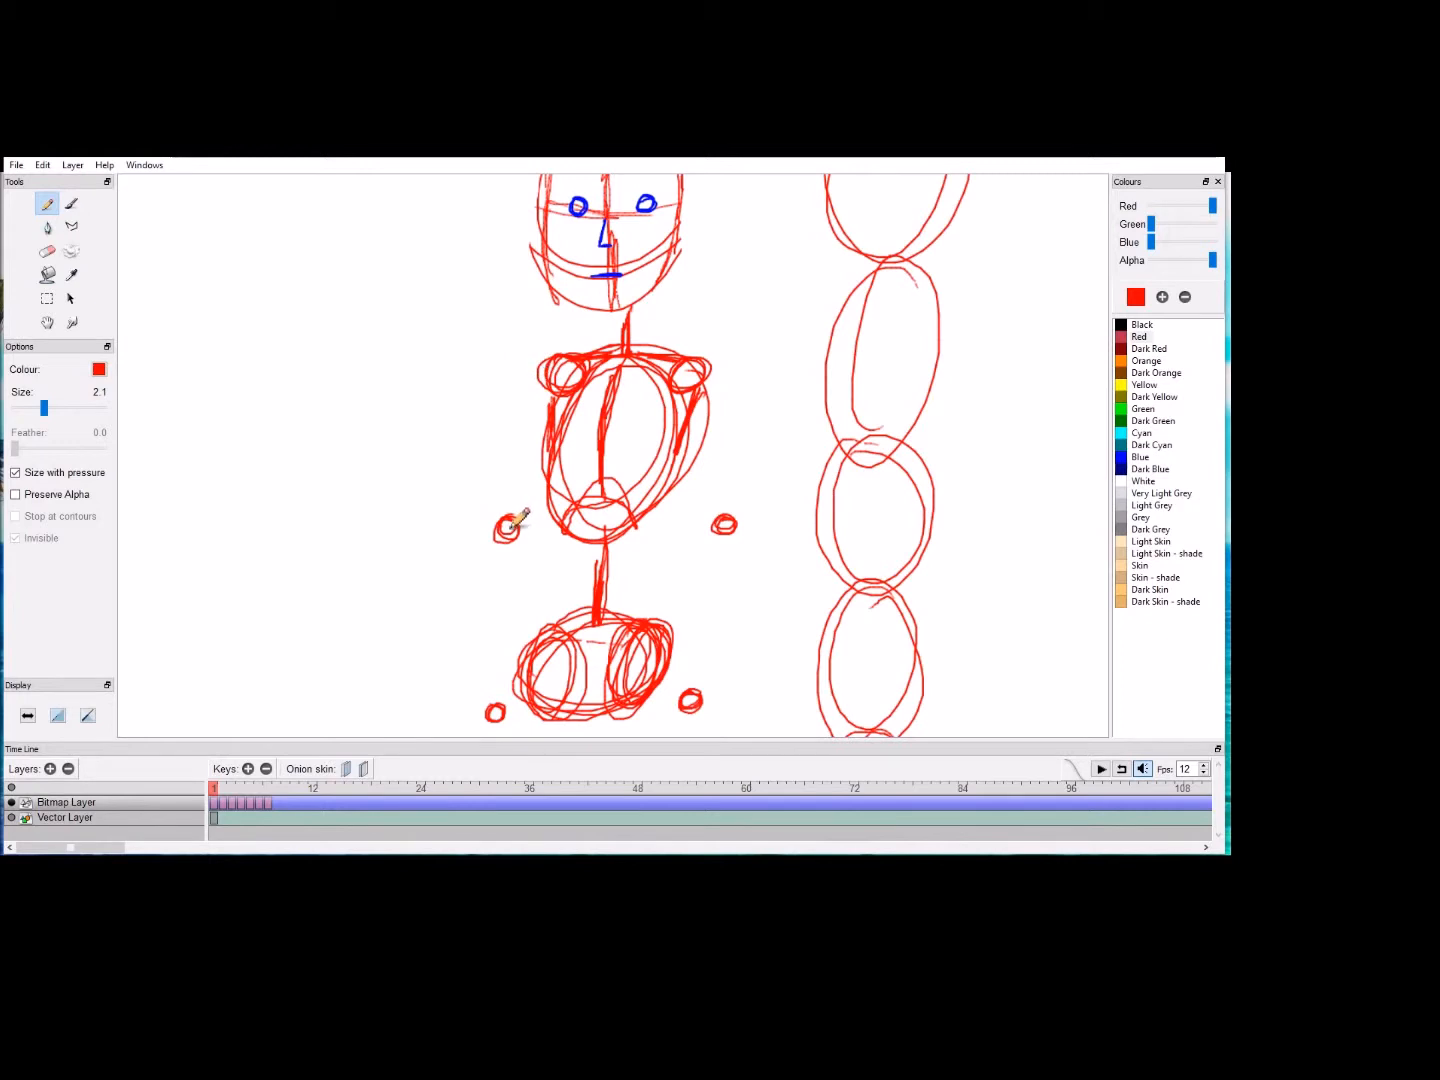
pyautogui.moveTo(525, 518)
pyautogui.mouseDown()
pyautogui.moveTo(524, 432)
pyautogui.moveTo(550, 398)
pyautogui.moveTo(522, 489)
pyautogui.moveTo(527, 457)
pyautogui.mouseUp()
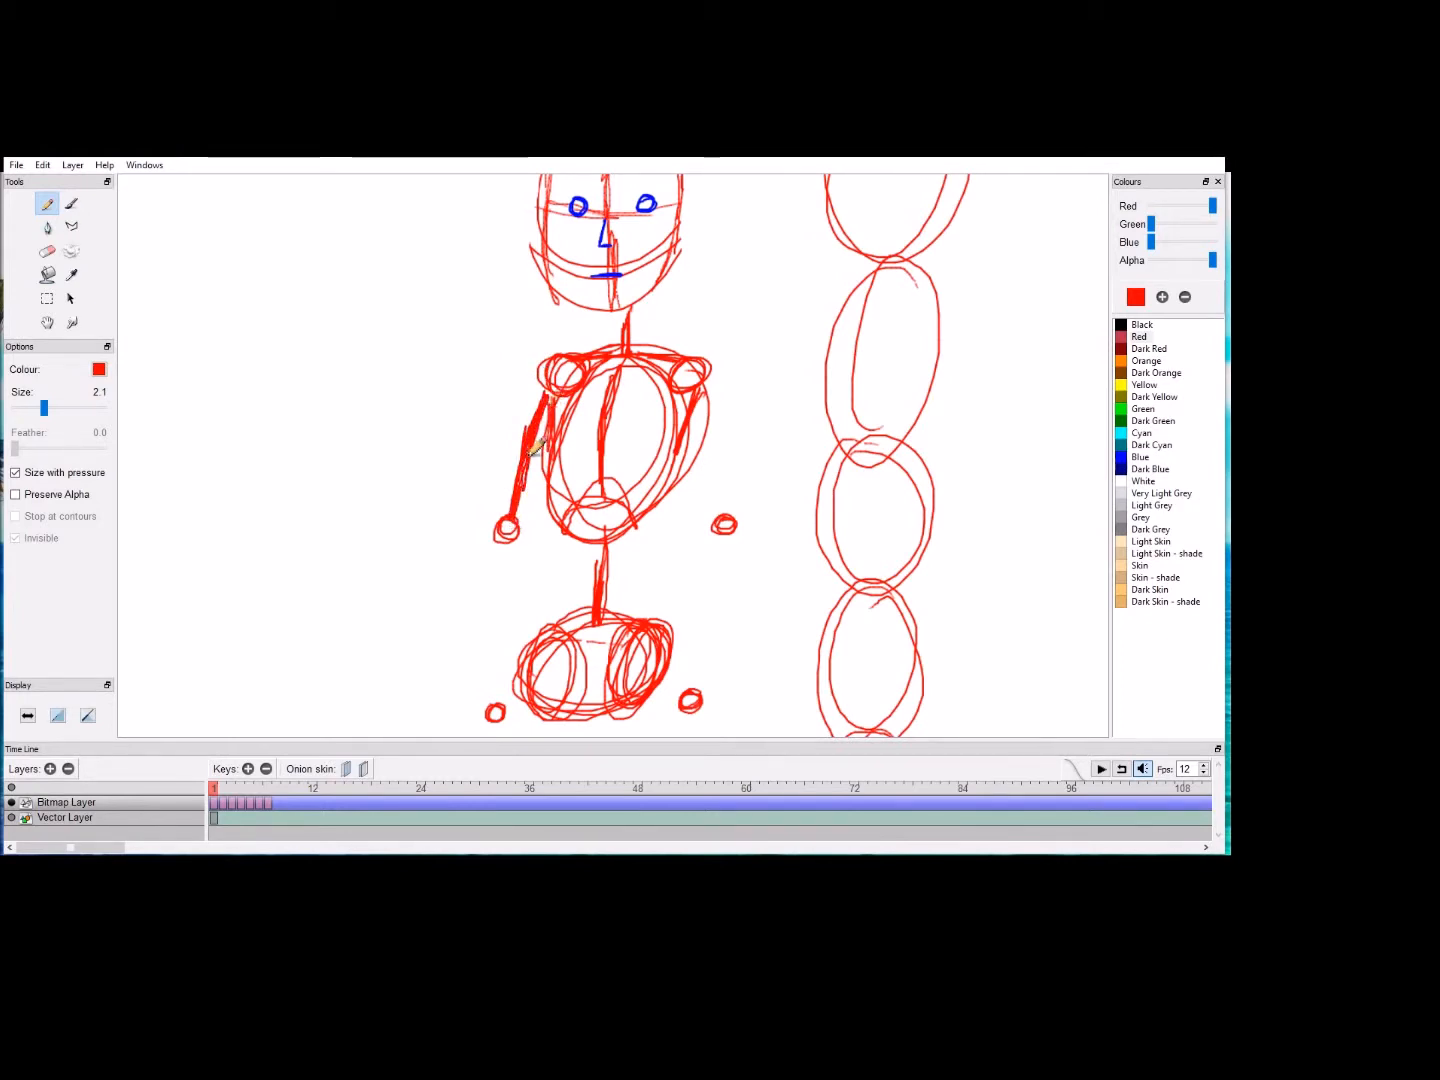
pyautogui.moveTo(703, 392); pyautogui.dragTo(732, 507)
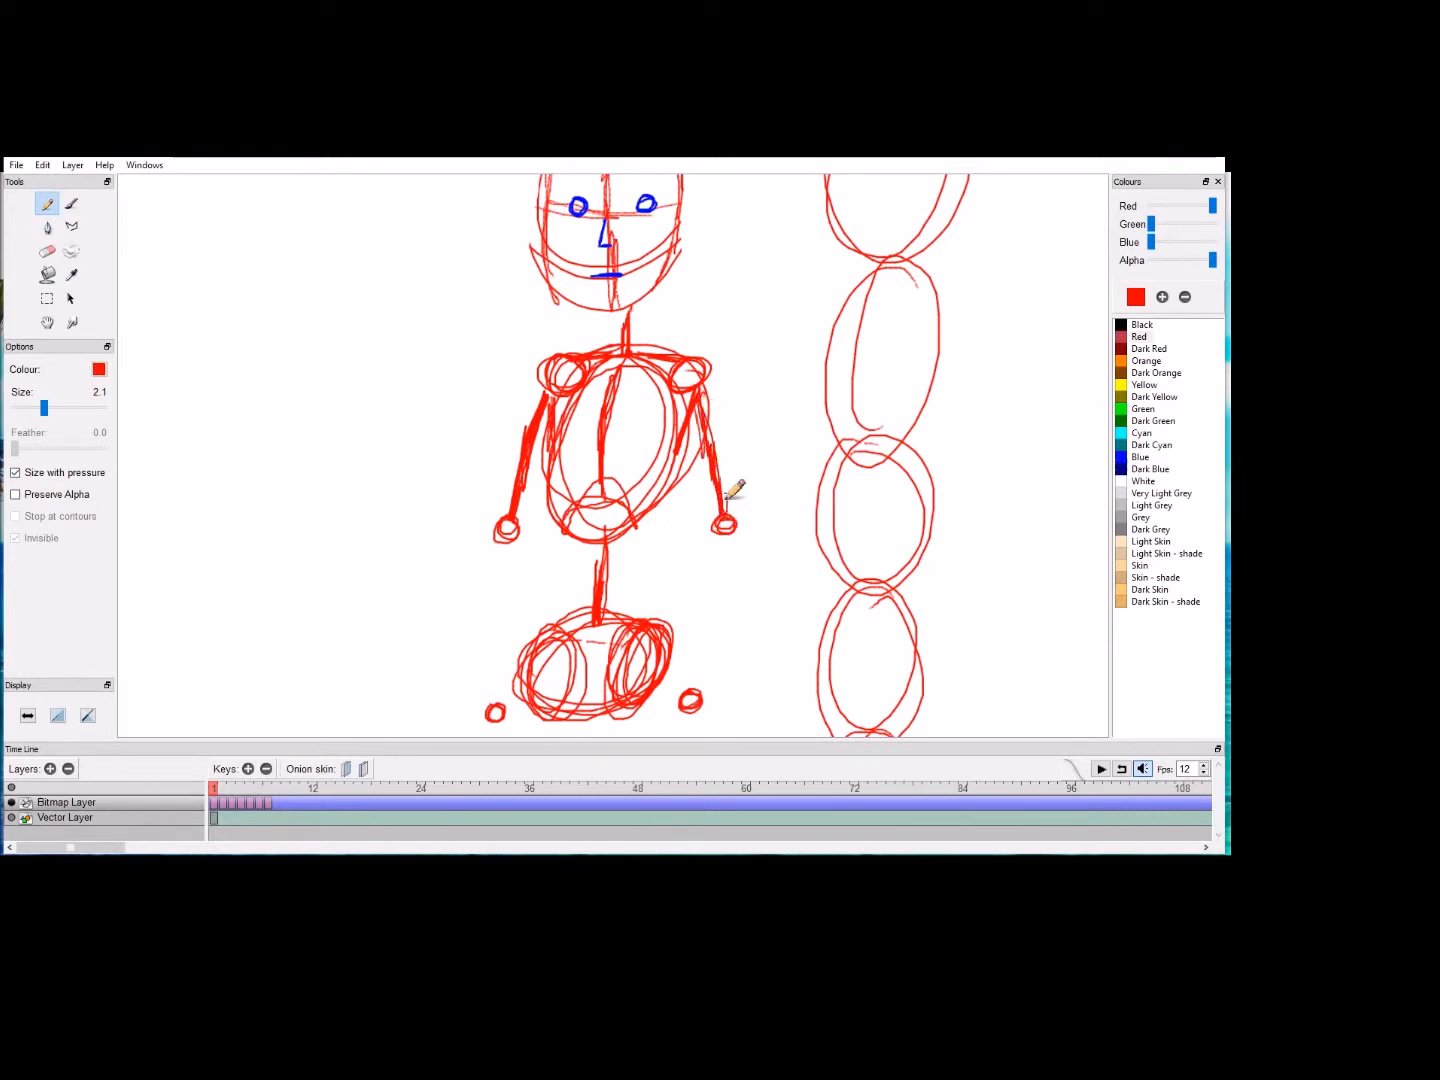
pyautogui.moveTo(504, 566)
pyautogui.mouseDown()
pyautogui.moveTo(501, 706)
pyautogui.moveTo(502, 556)
pyautogui.mouseUp()
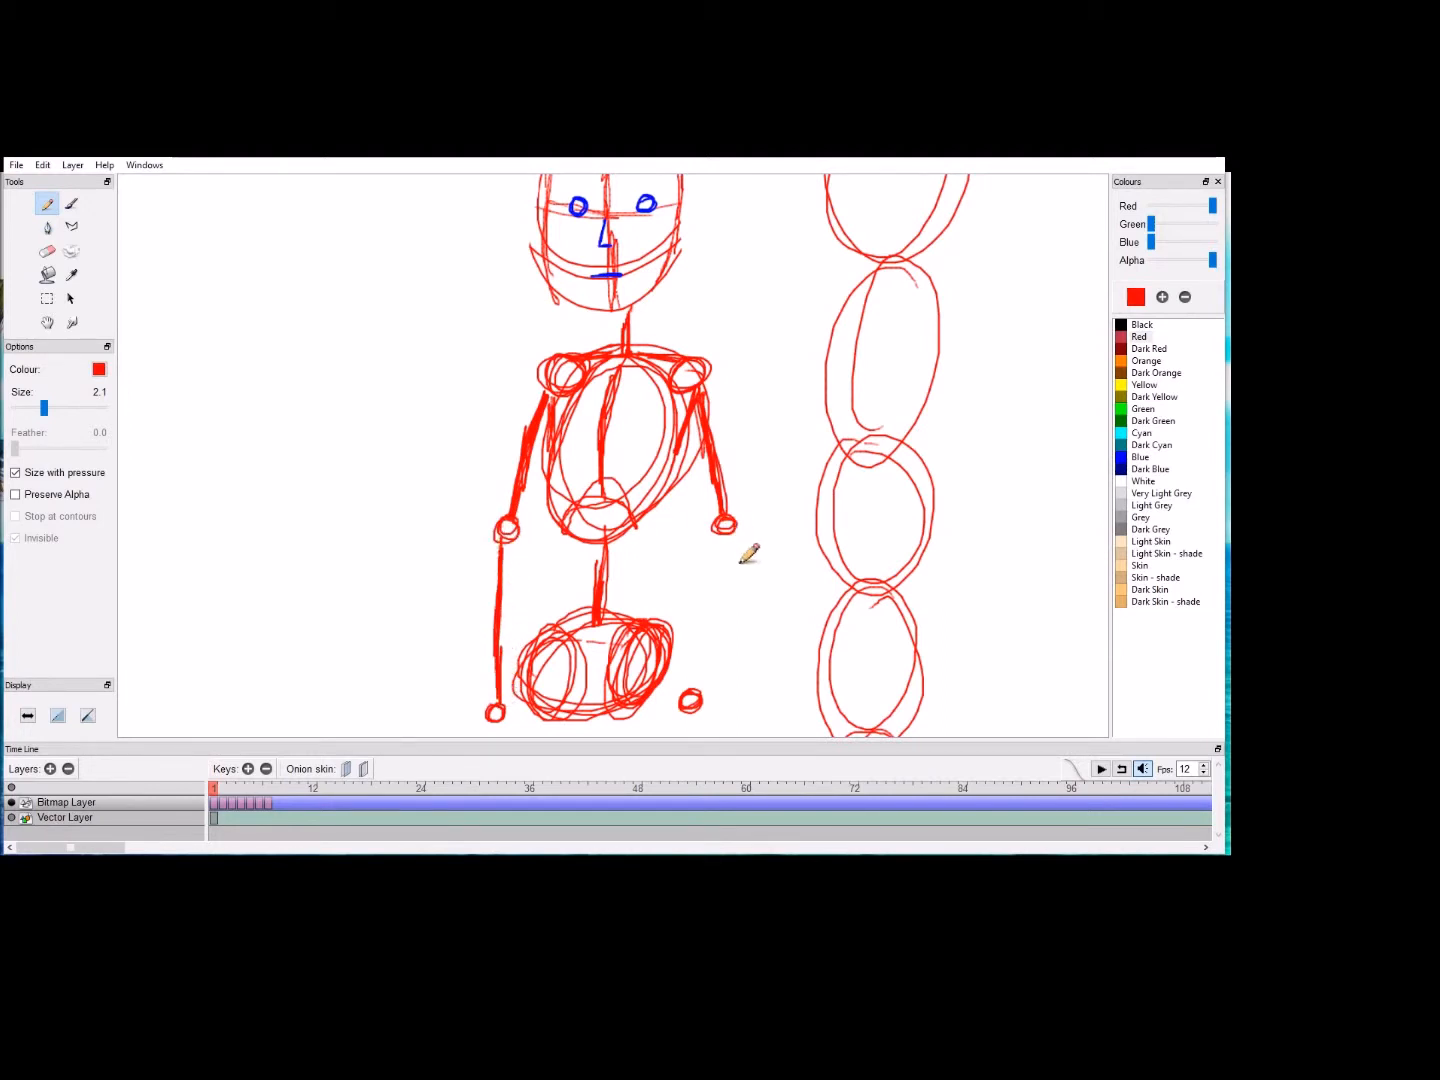
pyautogui.moveTo(728, 545)
pyautogui.mouseDown()
pyautogui.moveTo(710, 656)
pyautogui.moveTo(716, 630)
pyautogui.mouseUp()
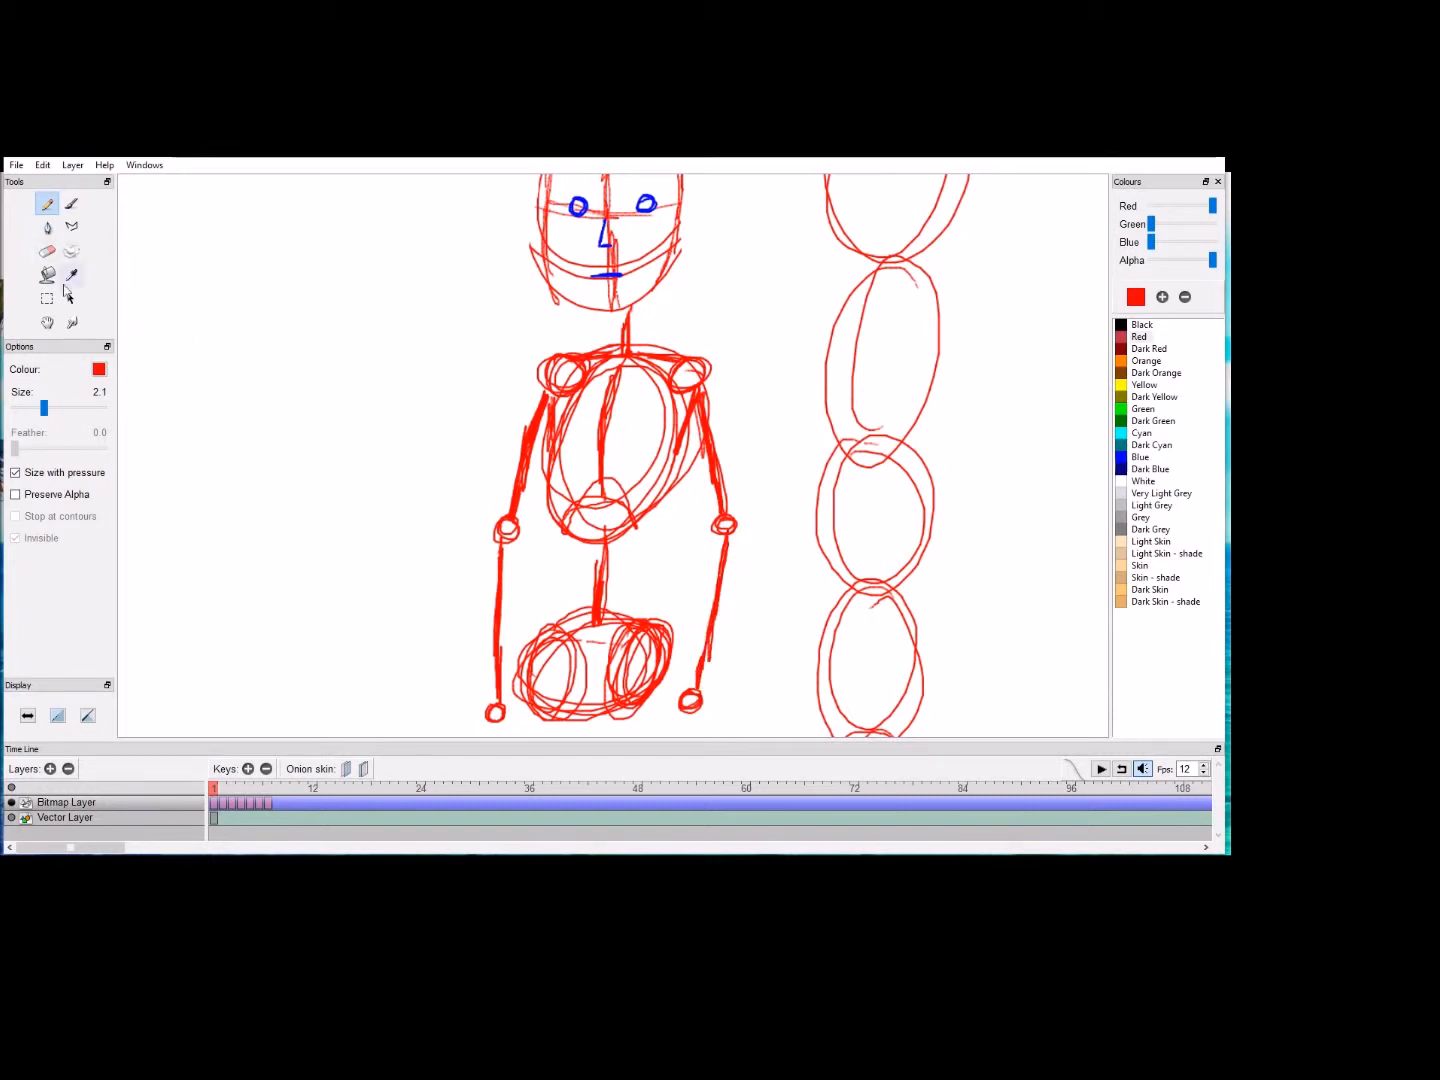
# Step: Draw simple wedge-shaped hands with thumbs below both wrist circles
pyautogui.click(47, 324)
pyautogui.moveTo(438, 591); pyautogui.dragTo(440, 425)
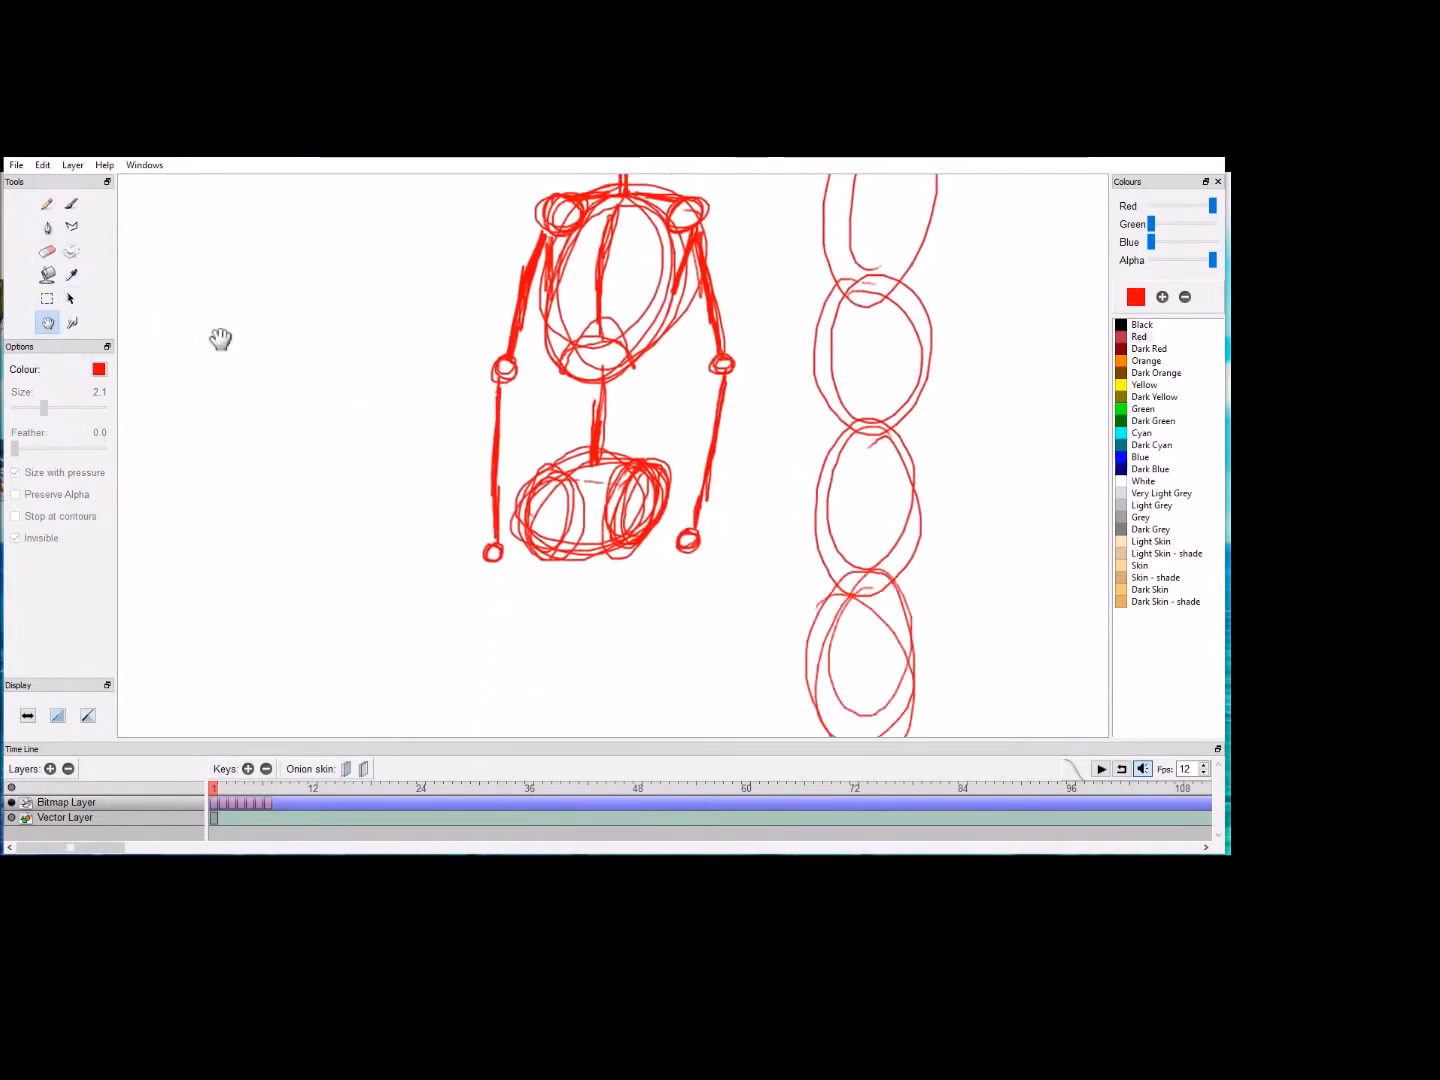
pyautogui.click(47, 206)
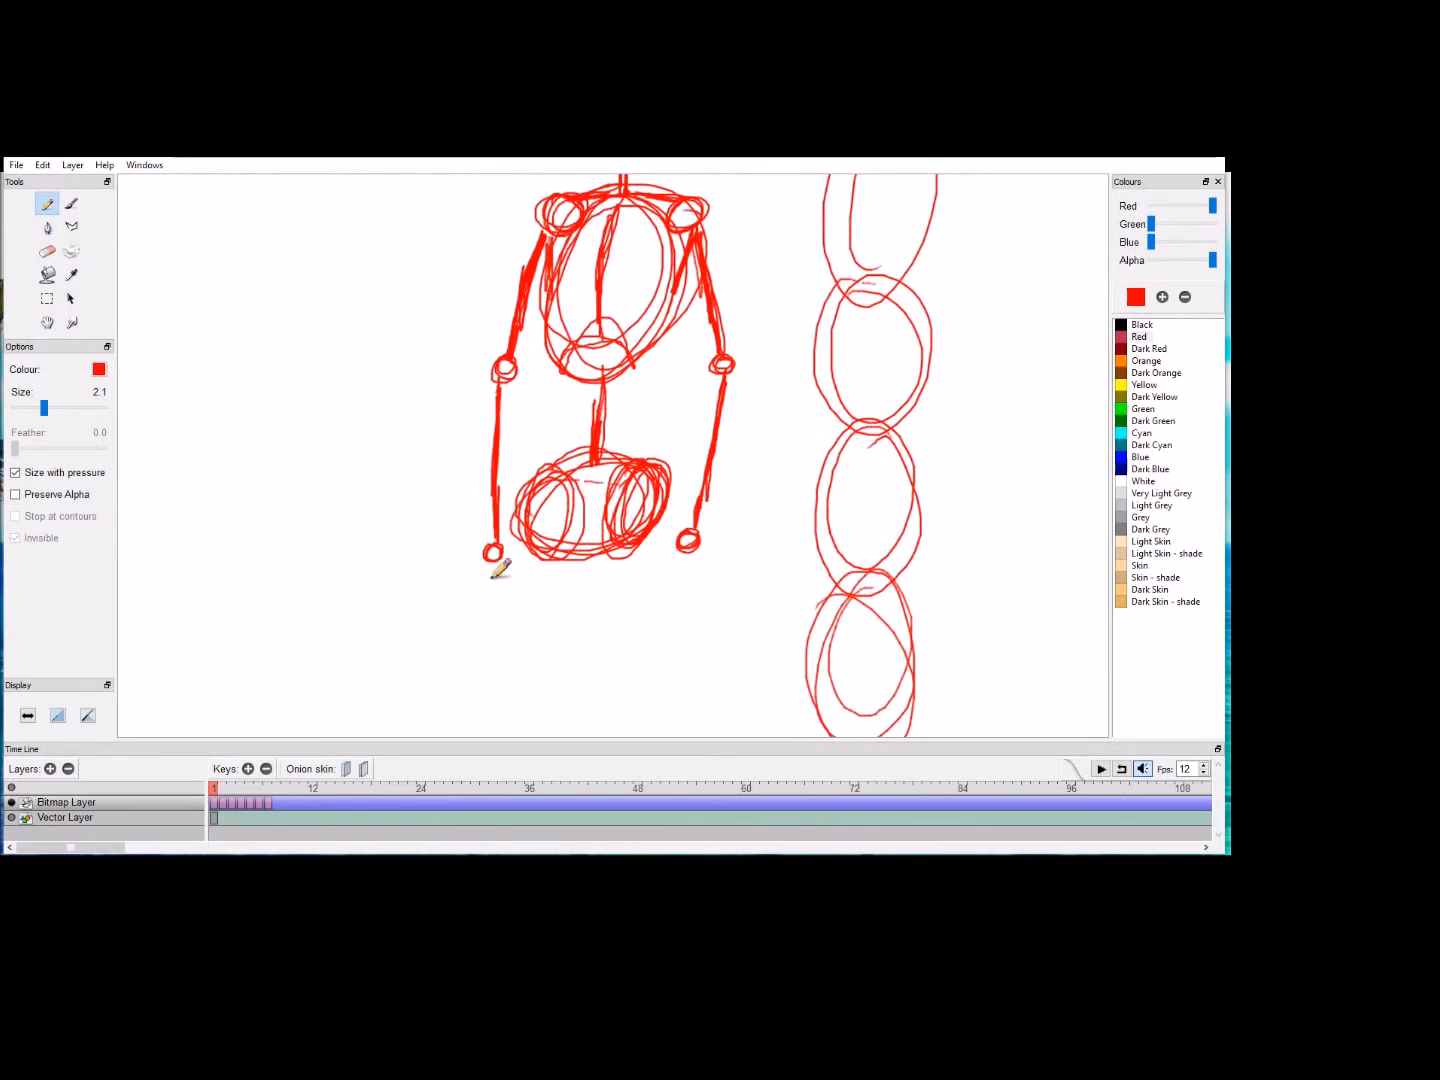
pyautogui.moveTo(491, 572)
pyautogui.mouseDown()
pyautogui.moveTo(488, 641)
pyautogui.moveTo(511, 616)
pyautogui.moveTo(499, 581)
pyautogui.moveTo(519, 606)
pyautogui.moveTo(482, 578)
pyautogui.moveTo(494, 618)
pyautogui.moveTo(496, 570)
pyautogui.moveTo(492, 645)
pyautogui.mouseUp()
pyautogui.moveTo(505, 562); pyautogui.dragTo(528, 594)
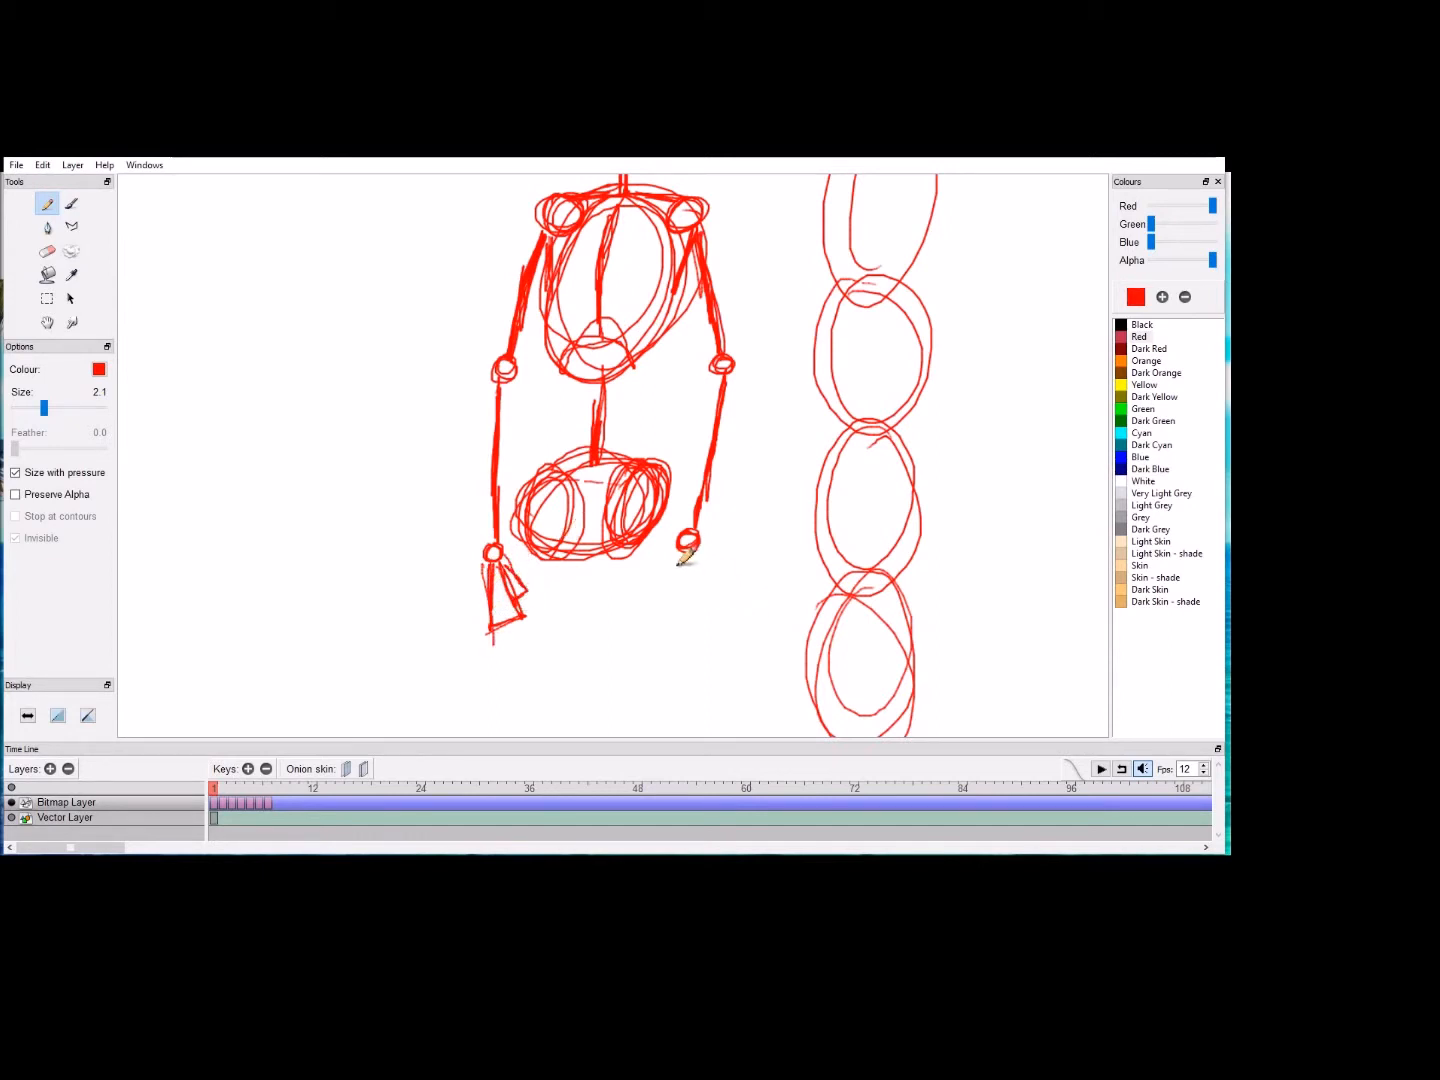
pyautogui.moveTo(678, 563)
pyautogui.mouseDown()
pyautogui.moveTo(670, 600)
pyautogui.moveTo(690, 620)
pyautogui.moveTo(700, 572)
pyautogui.moveTo(681, 552)
pyautogui.mouseUp()
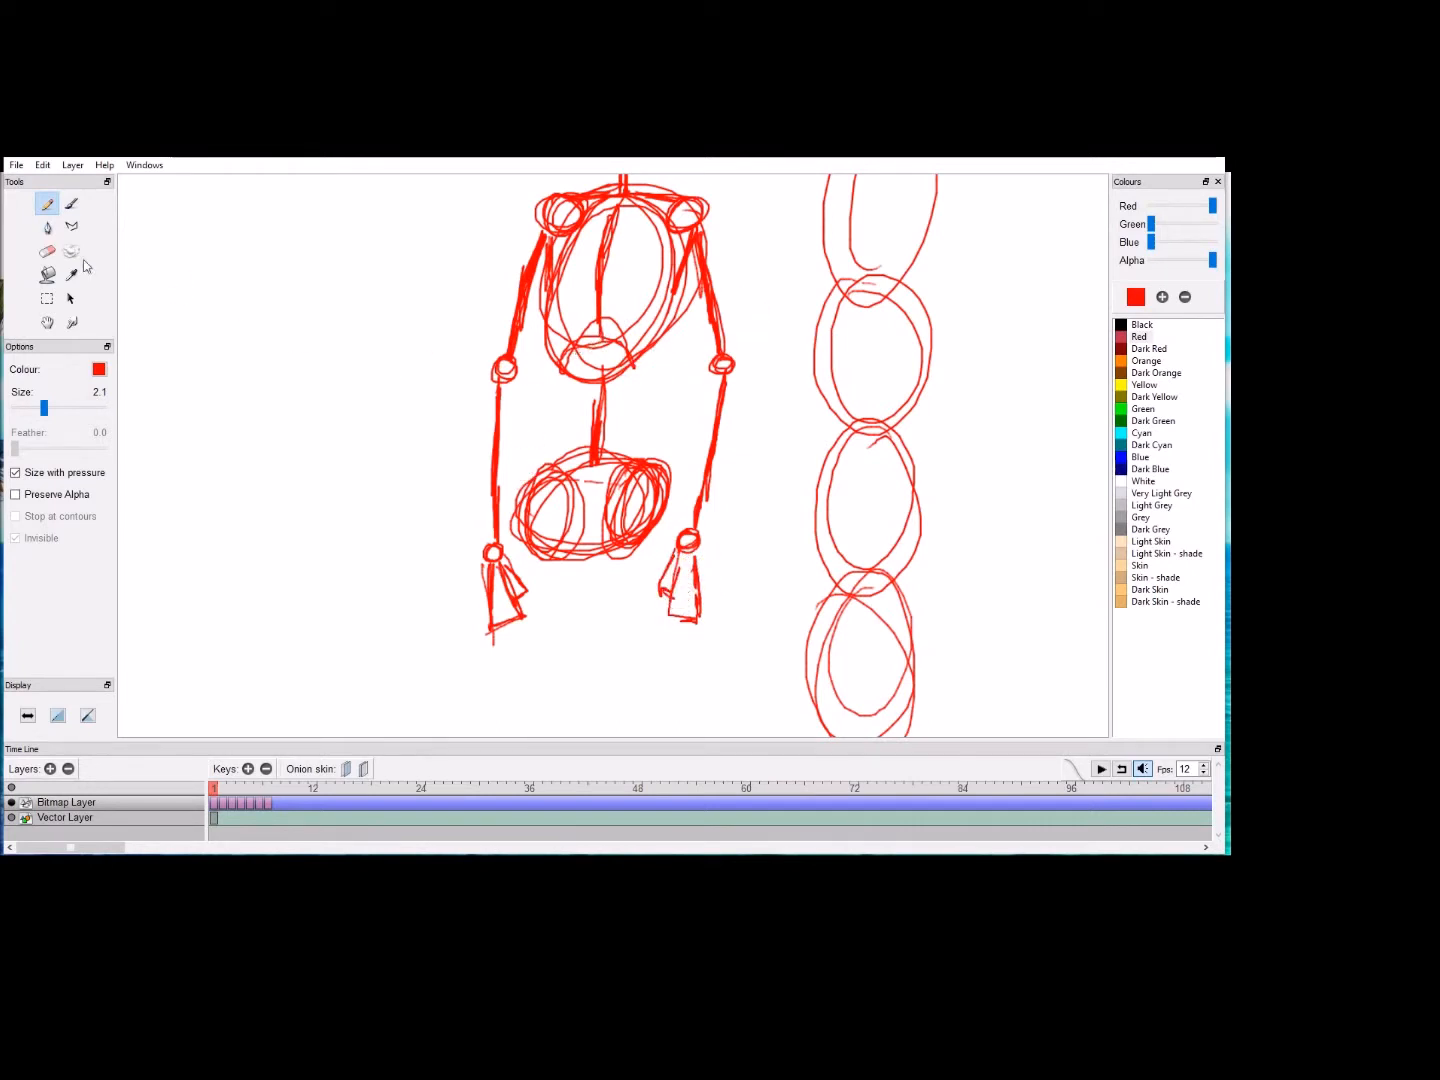
pyautogui.click(47, 322)
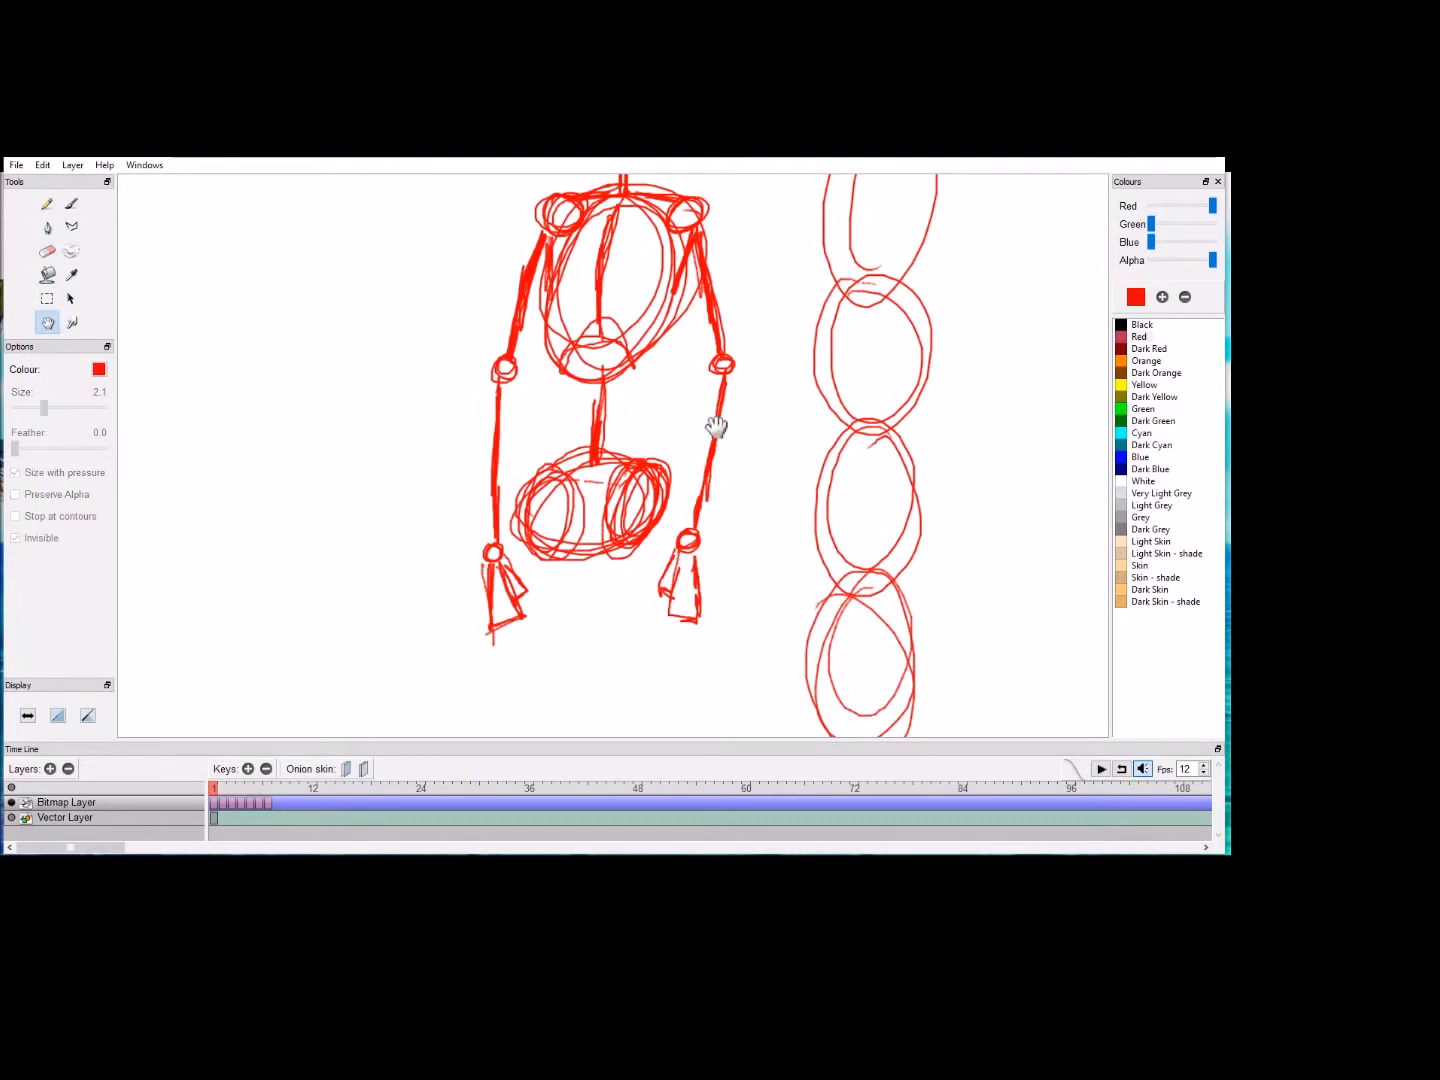
pyautogui.moveTo(750, 423); pyautogui.dragTo(646, 720)
pyautogui.moveTo(671, 645)
pyautogui.mouseDown()
pyautogui.moveTo(694, 501)
pyautogui.moveTo(698, 560)
pyautogui.mouseUp()
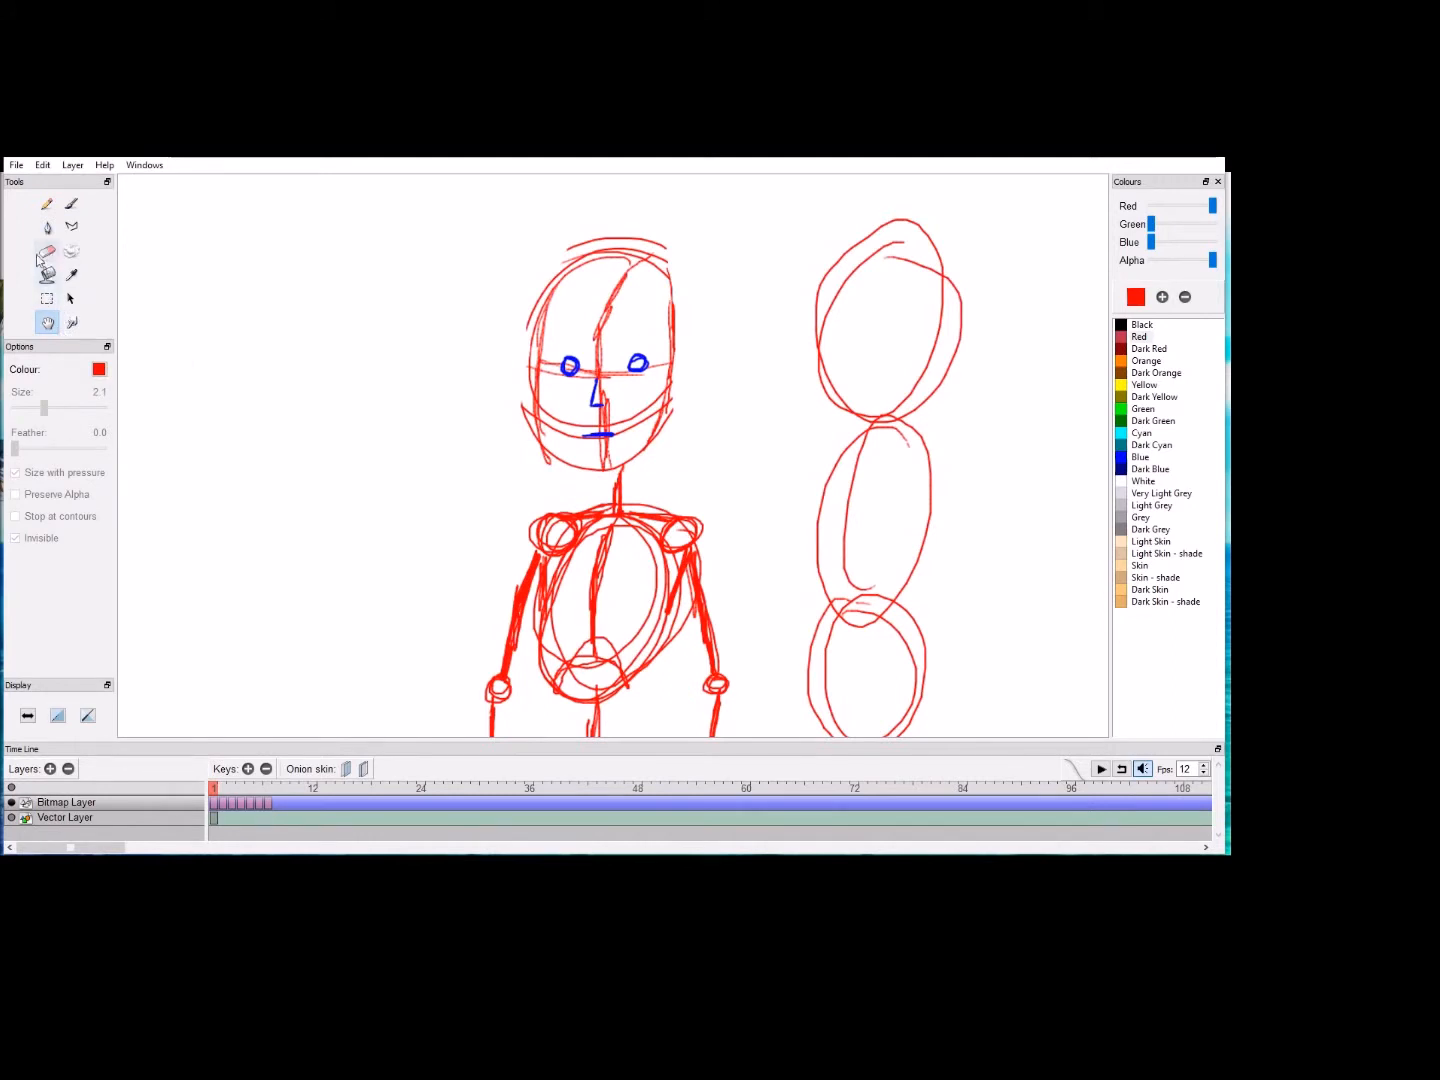
pyautogui.moveTo(276, 514); pyautogui.dragTo(363, 331)
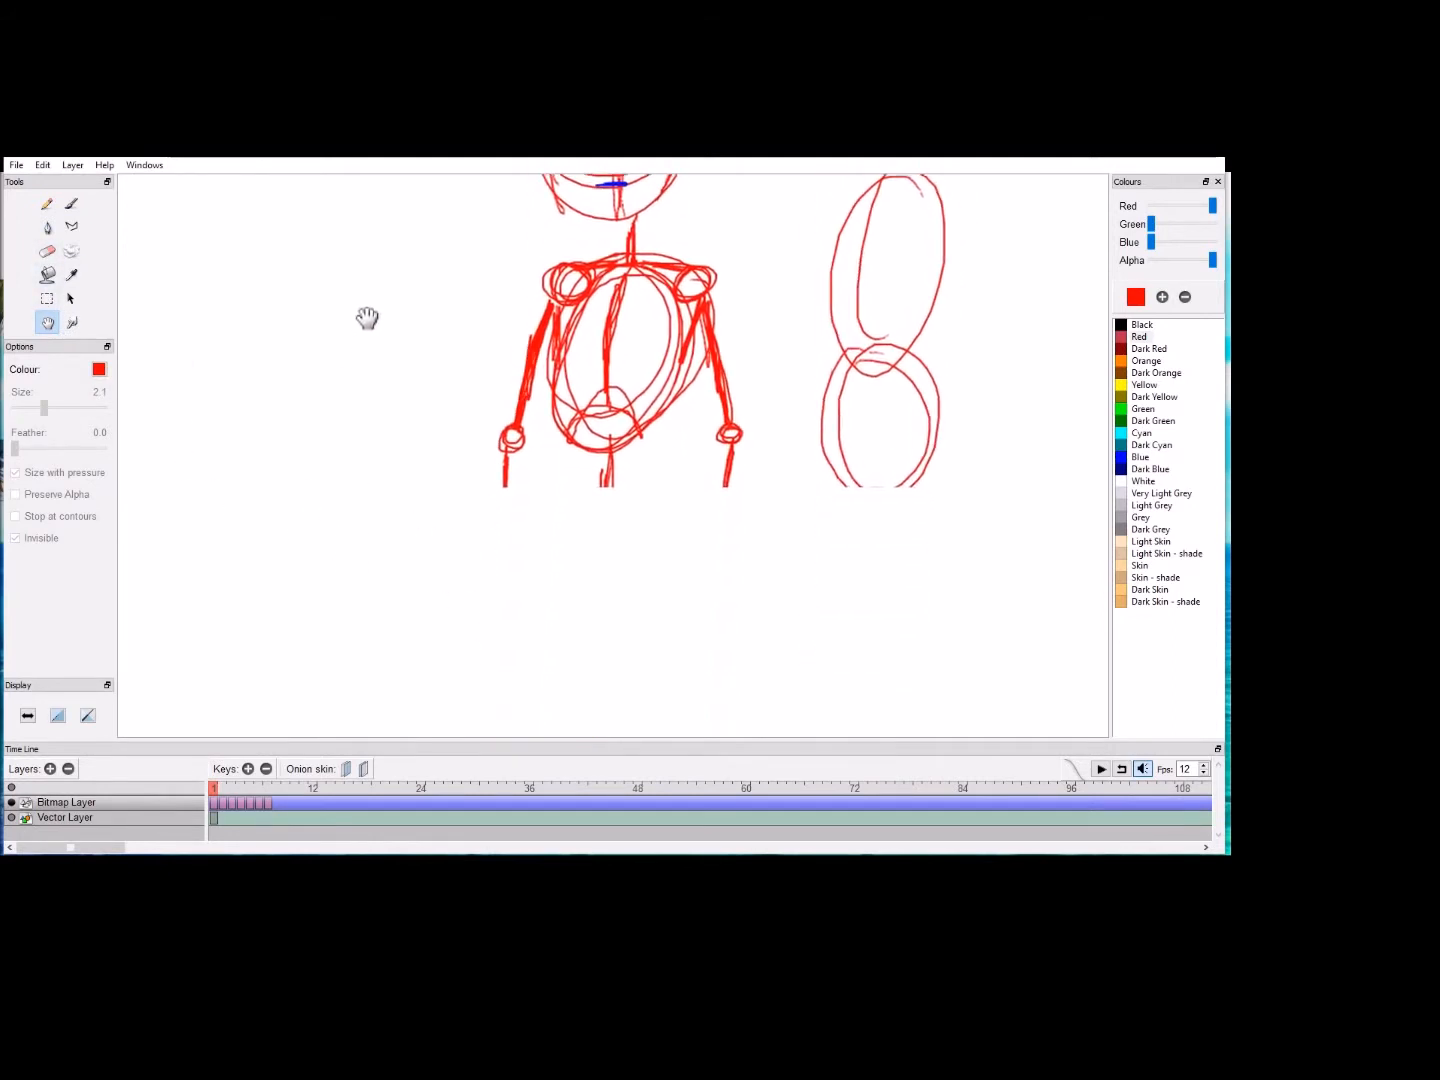
pyautogui.moveTo(420, 617); pyautogui.dragTo(350, 309)
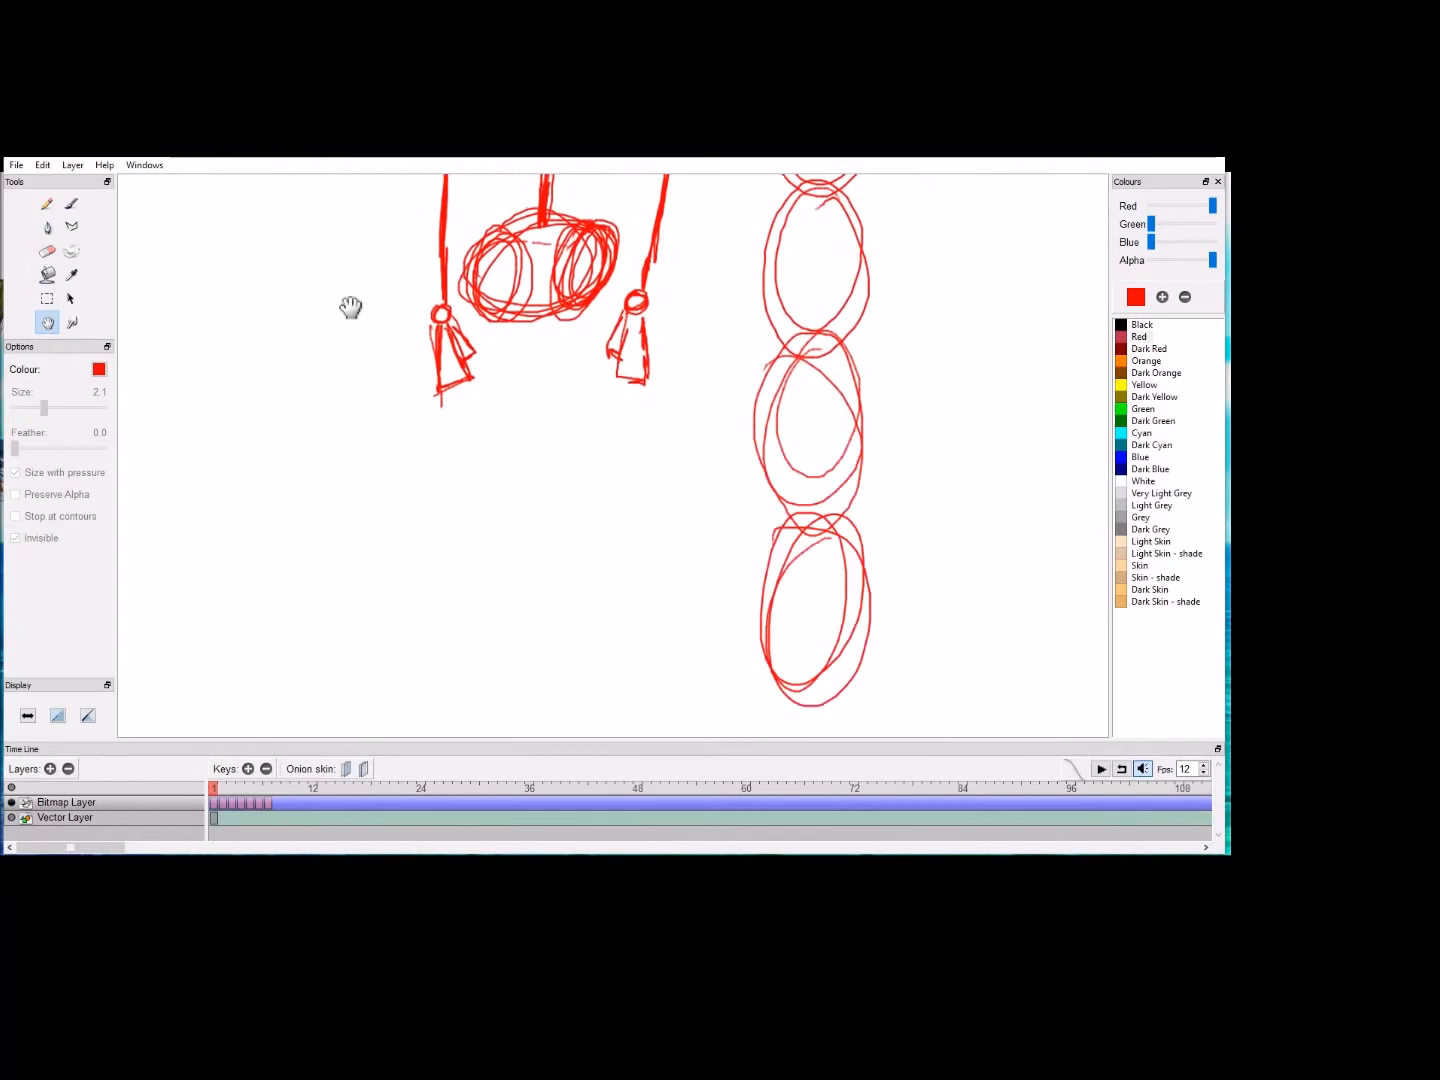
pyautogui.moveTo(405, 489); pyautogui.dragTo(411, 420)
pyautogui.click(47, 204)
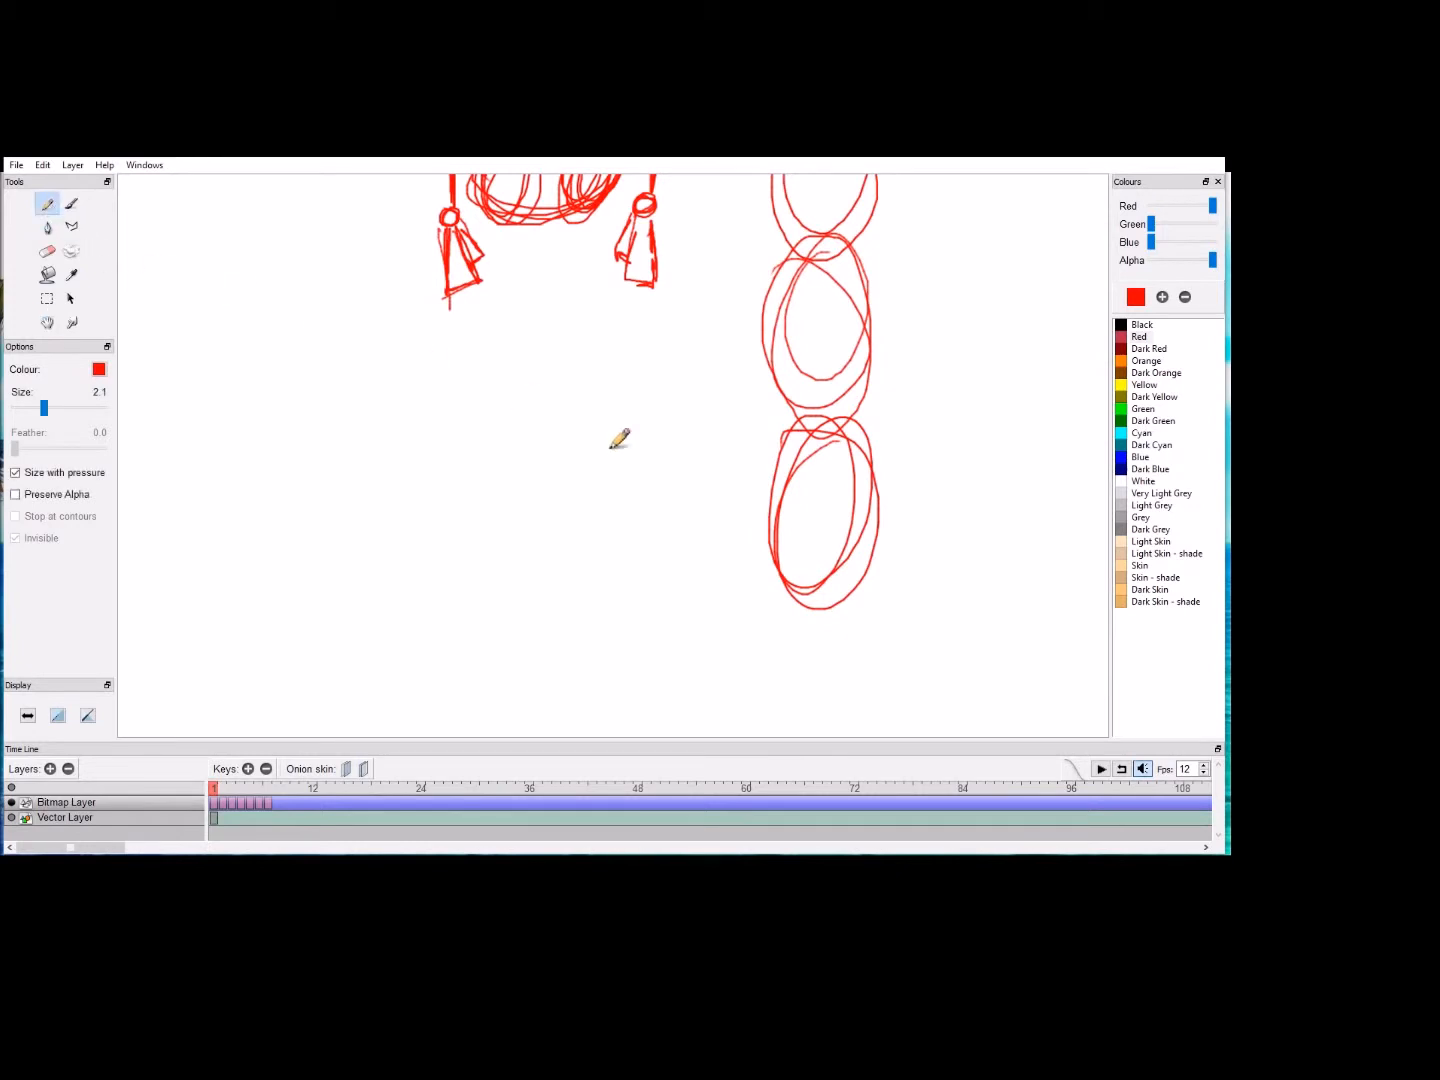
pyautogui.moveTo(685, 545); pyautogui.dragTo(693, 490)
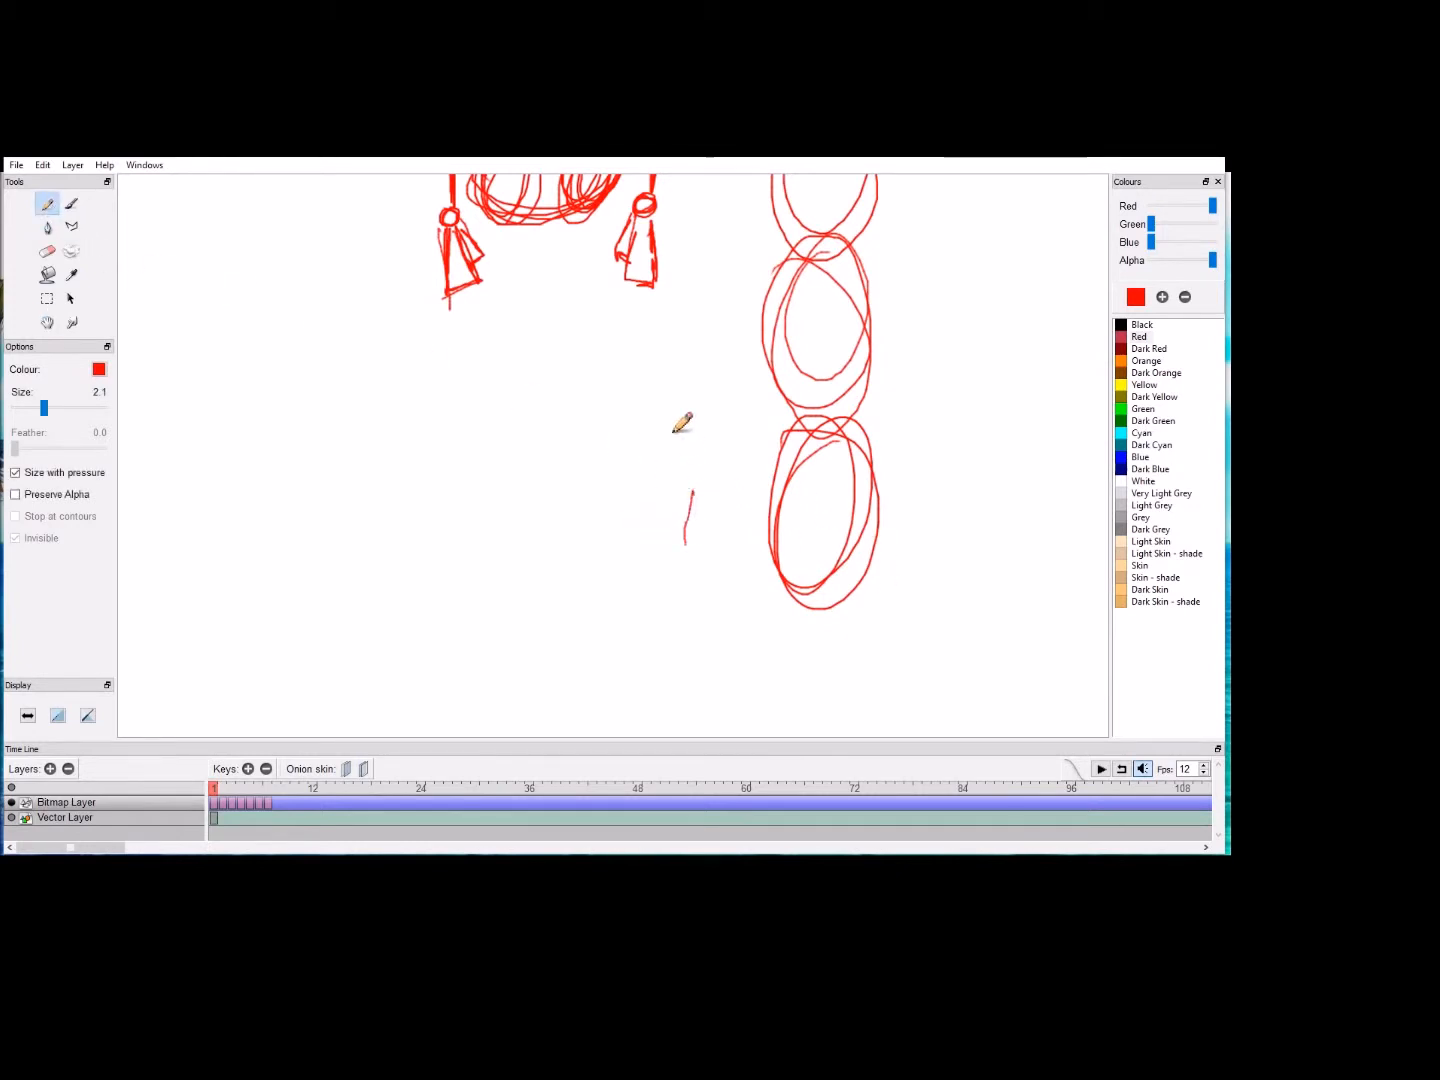
# Step: Add a seventh oval at the lower end of the proportion column
pyautogui.click(47, 322)
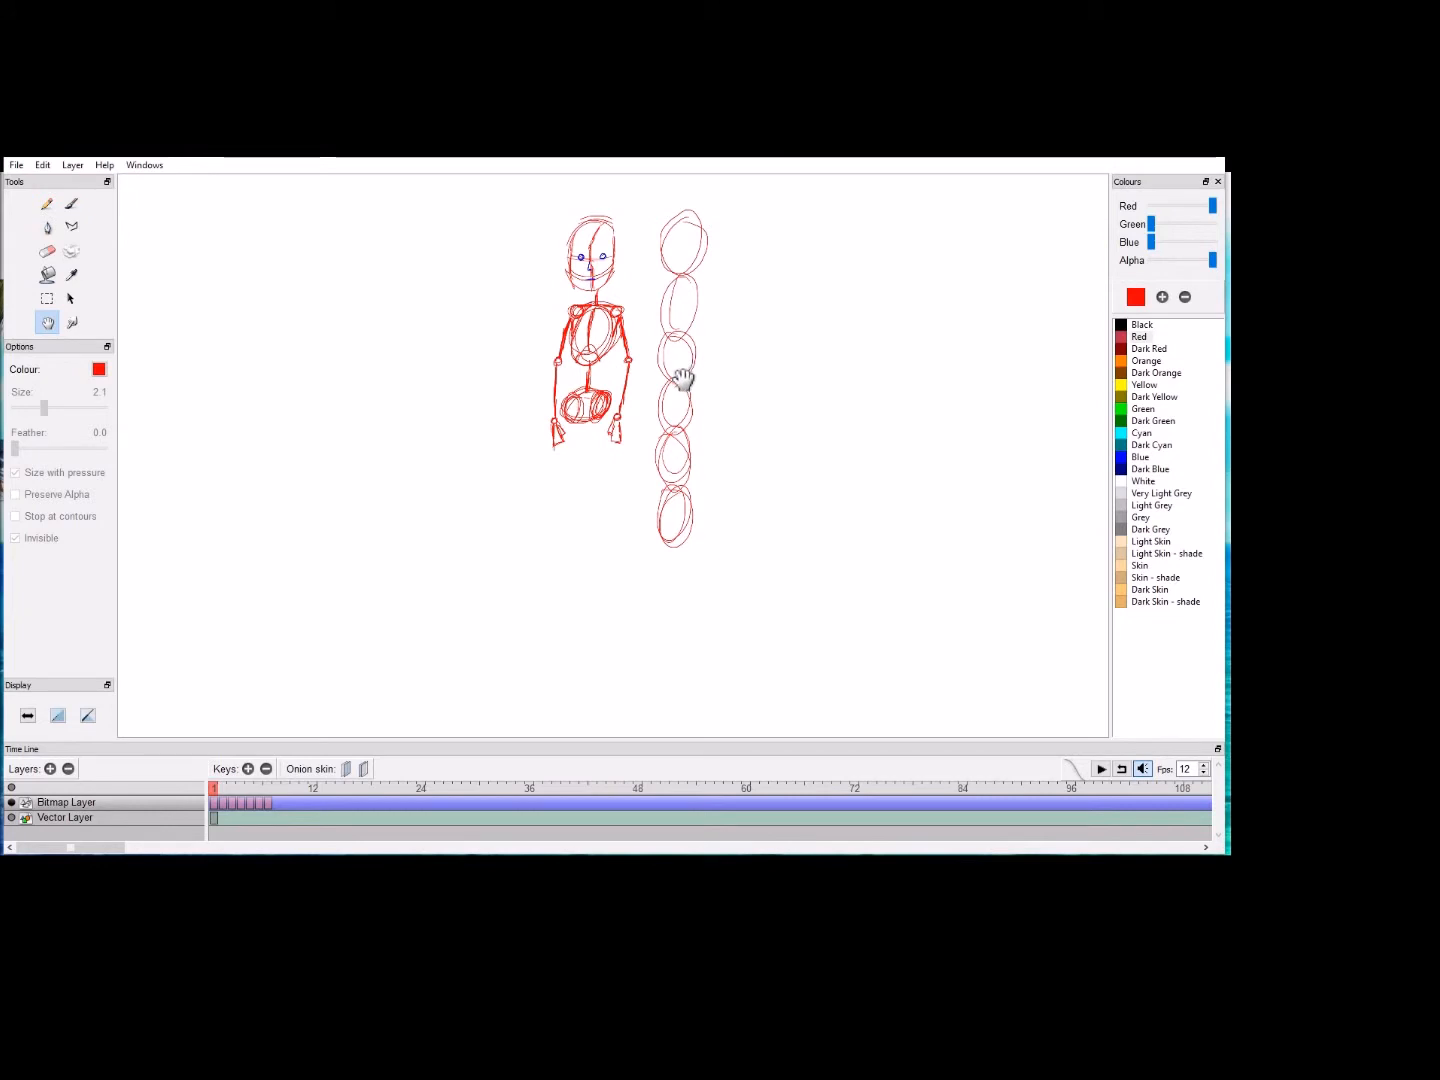
pyautogui.moveTo(680, 569)
pyautogui.mouseDown()
pyautogui.moveTo(675, 550)
pyautogui.moveTo(707, 611)
pyautogui.moveTo(726, 518)
pyautogui.moveTo(681, 568)
pyautogui.mouseUp()
pyautogui.click(46, 205)
pyautogui.moveTo(703, 466)
pyautogui.mouseDown()
pyautogui.moveTo(698, 521)
pyautogui.moveTo(690, 509)
pyautogui.moveTo(716, 453)
pyautogui.moveTo(739, 459)
pyautogui.moveTo(729, 515)
pyautogui.moveTo(700, 482)
pyautogui.mouseUp()
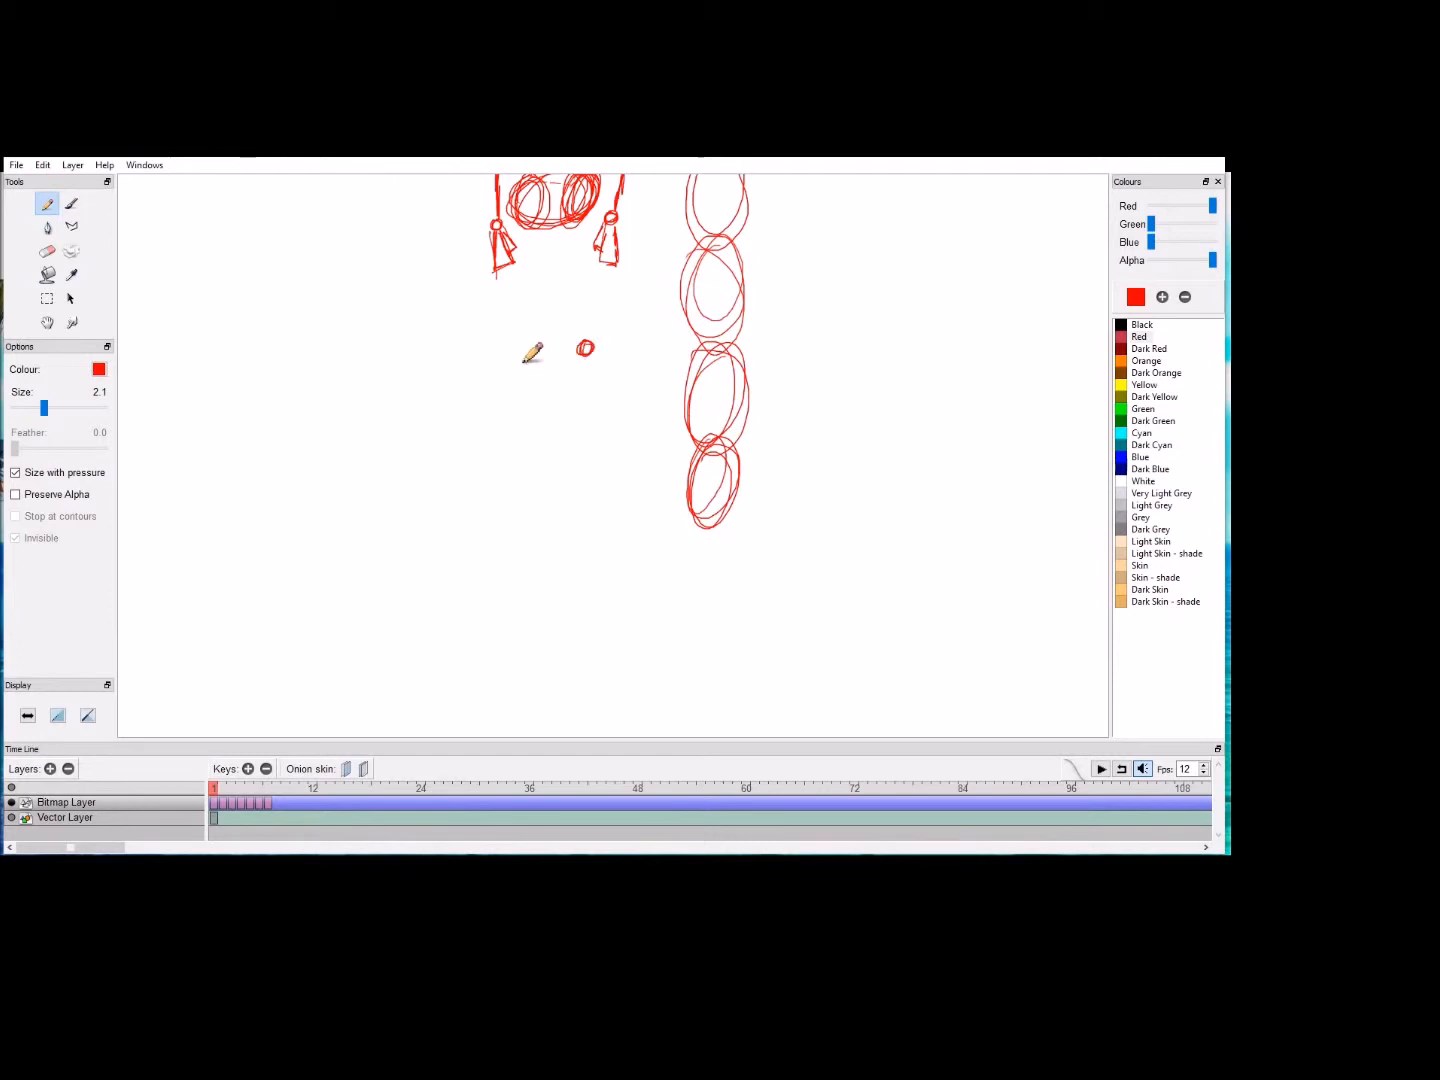
# Step: Sketch both legs as knee and ankle circles below the pelvis, connected to the hips with straight lines
pyautogui.moveTo(531, 351)
pyautogui.mouseDown()
pyautogui.moveTo(520, 355)
pyautogui.moveTo(530, 346)
pyautogui.mouseUp()
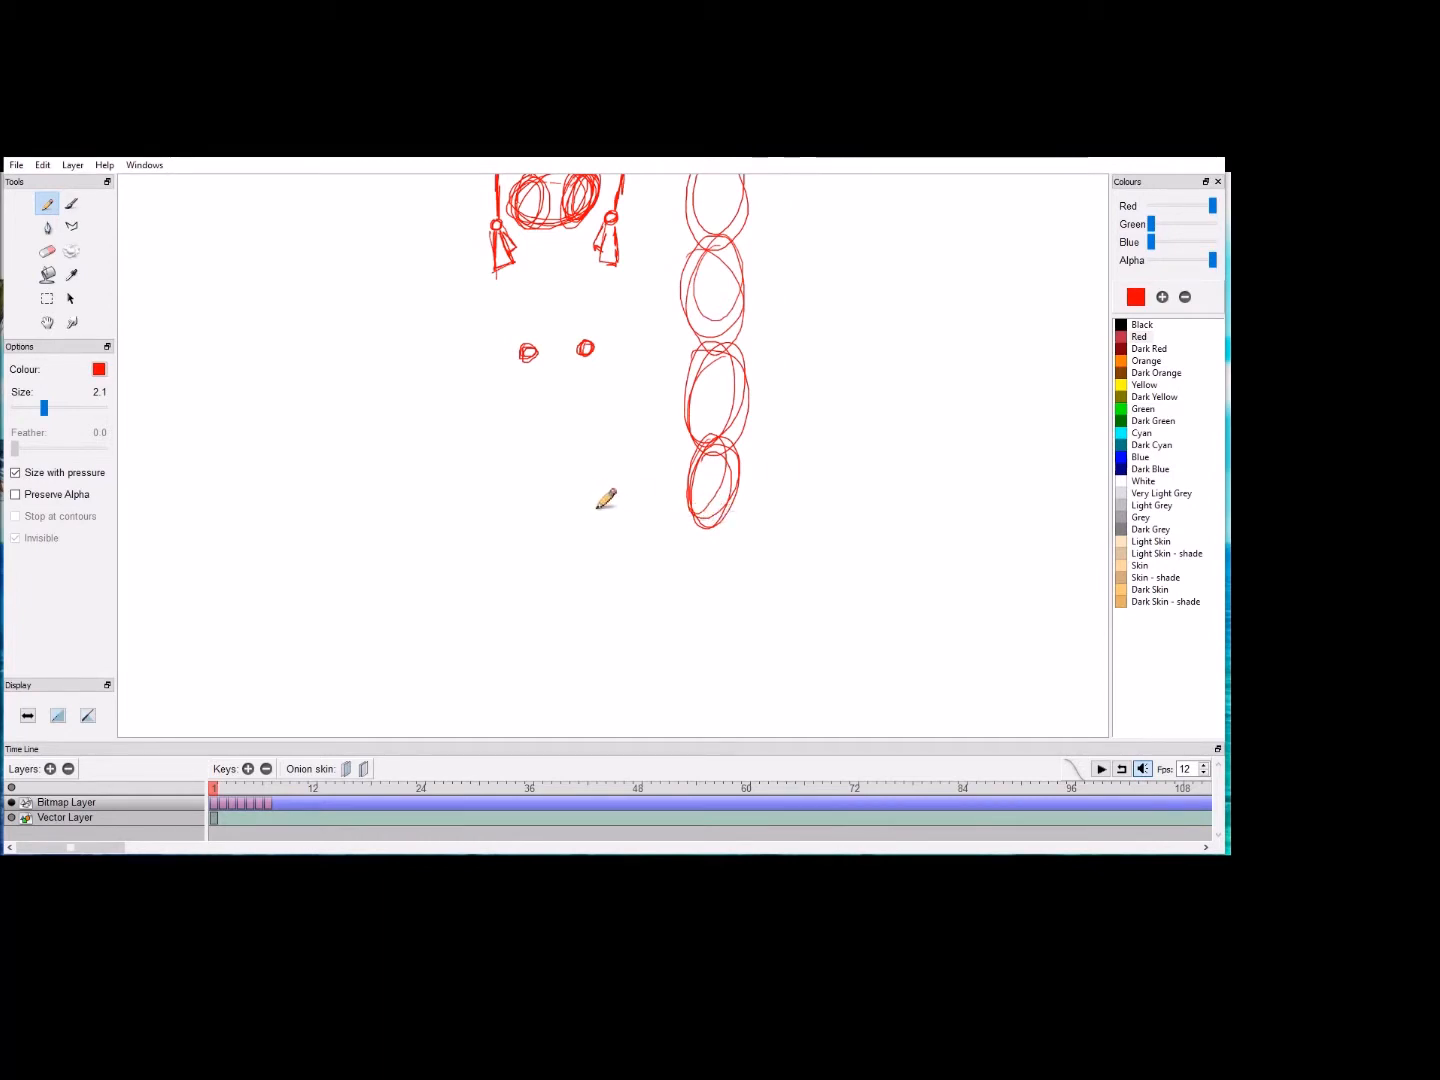
pyautogui.moveTo(590, 518); pyautogui.dragTo(597, 508)
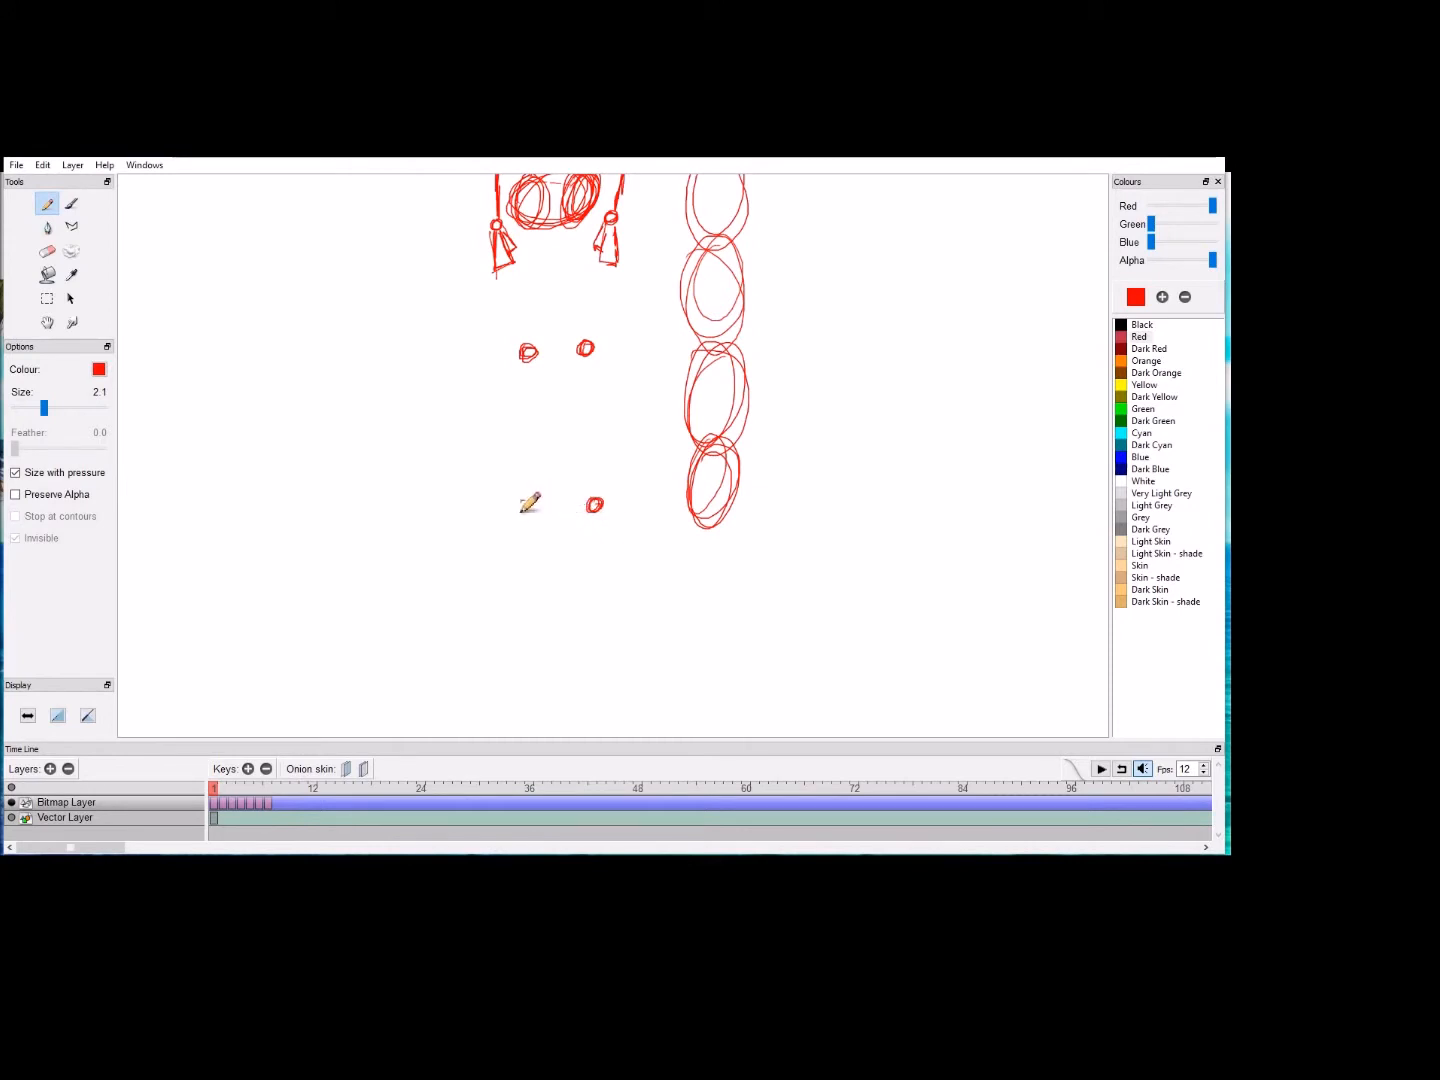
pyautogui.moveTo(533, 511); pyautogui.dragTo(526, 516)
pyautogui.moveTo(581, 226); pyautogui.dragTo(583, 316)
pyautogui.moveTo(528, 232); pyautogui.dragTo(528, 349)
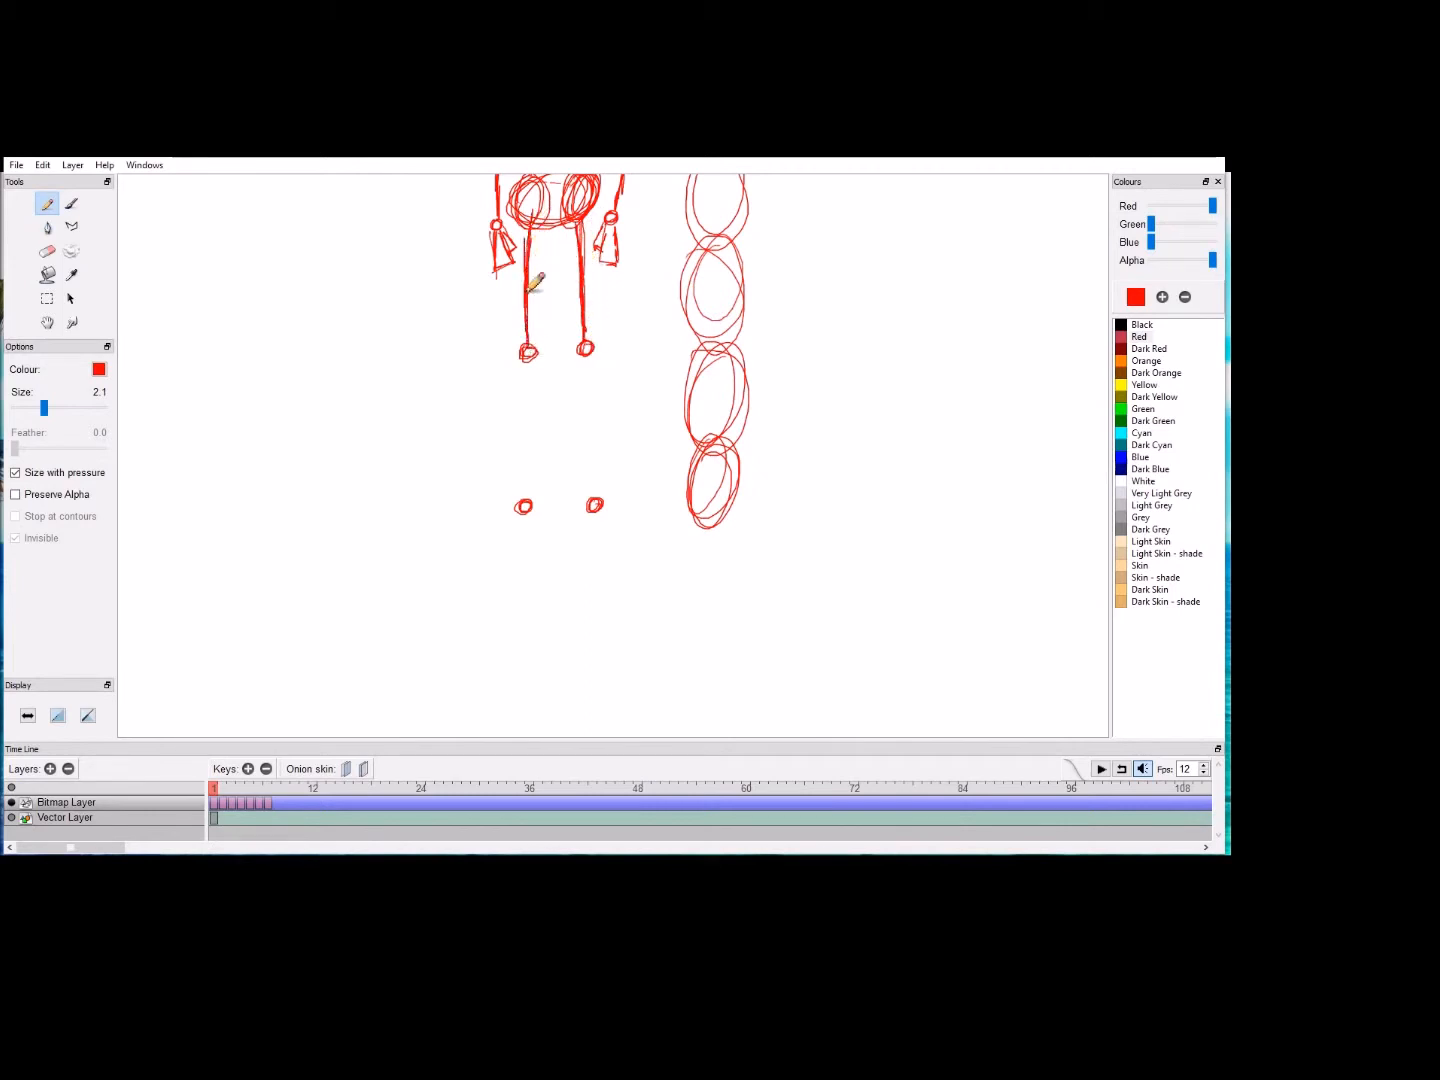
pyautogui.moveTo(528, 362); pyautogui.dragTo(525, 503)
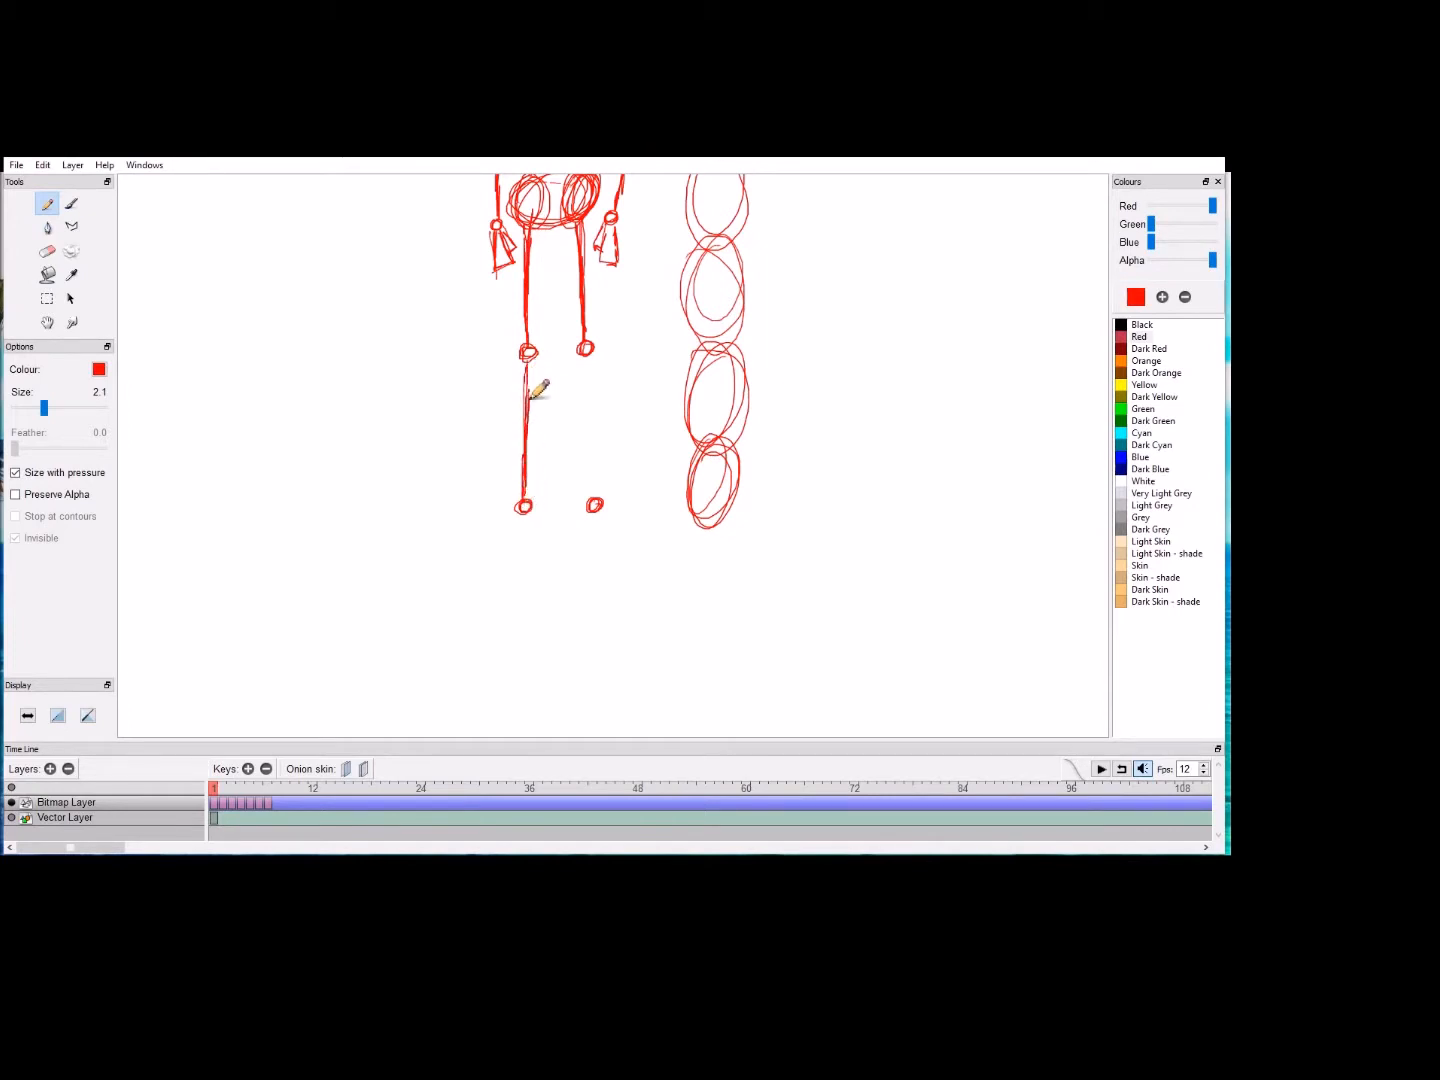
pyautogui.moveTo(588, 373)
pyautogui.mouseDown()
pyautogui.moveTo(594, 512)
pyautogui.moveTo(597, 420)
pyautogui.mouseUp()
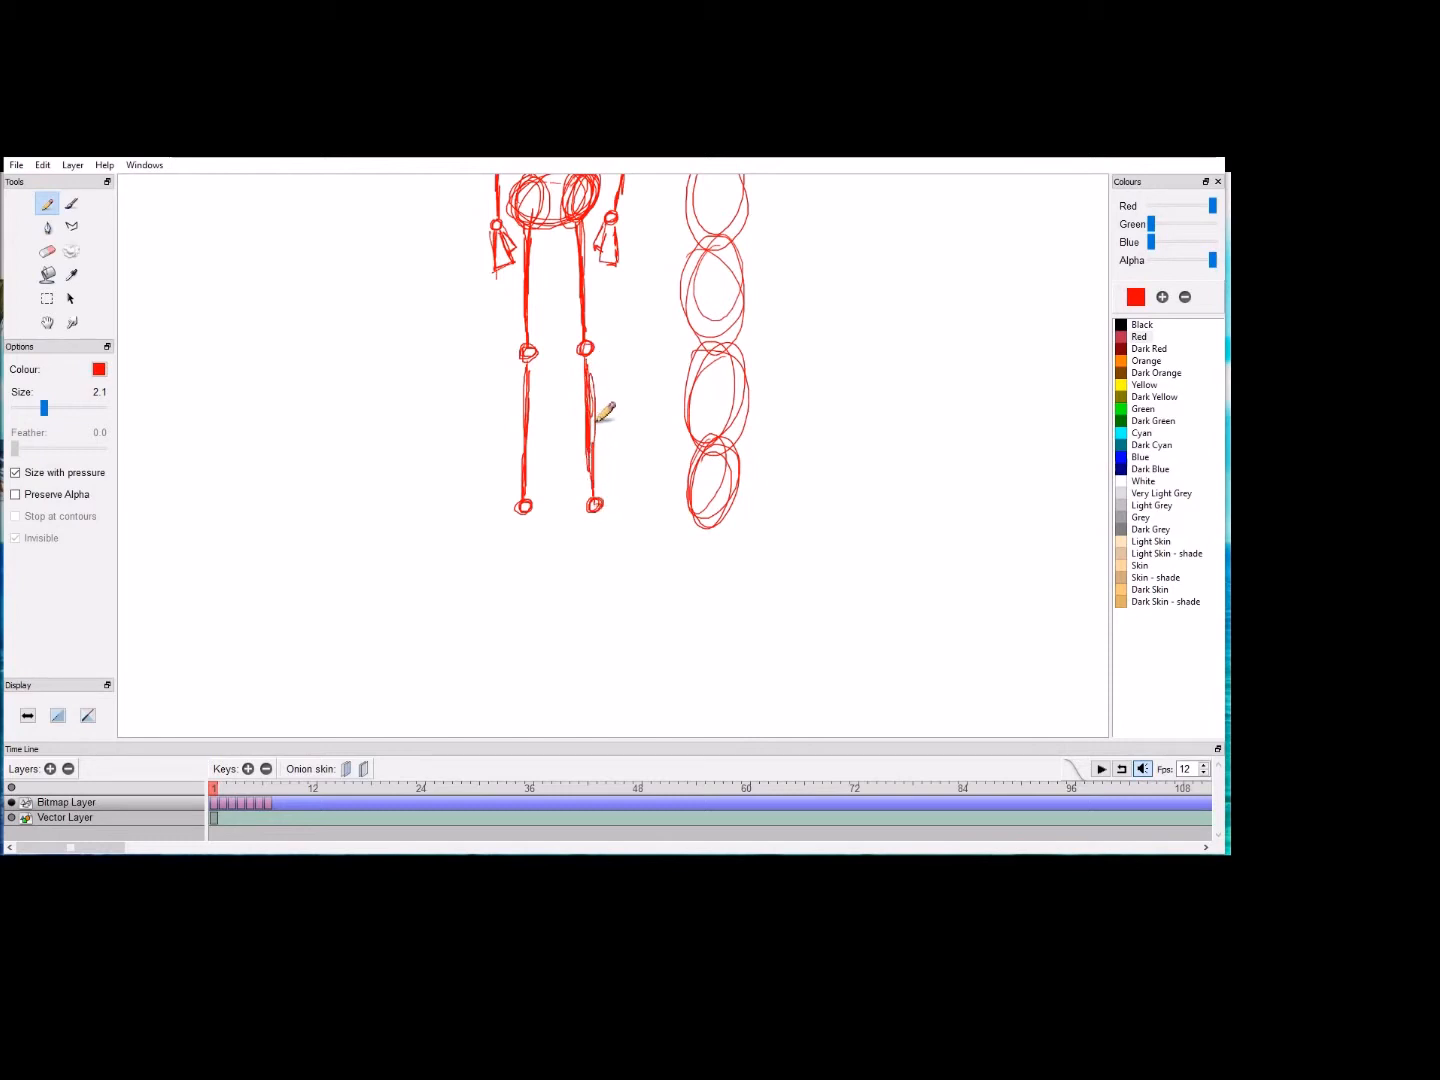
# Step: Draw angular feet pointing outward below both ankle circles and mark off the toes at their ends
pyautogui.click(47, 322)
pyautogui.scroll(-3, 595, 311)
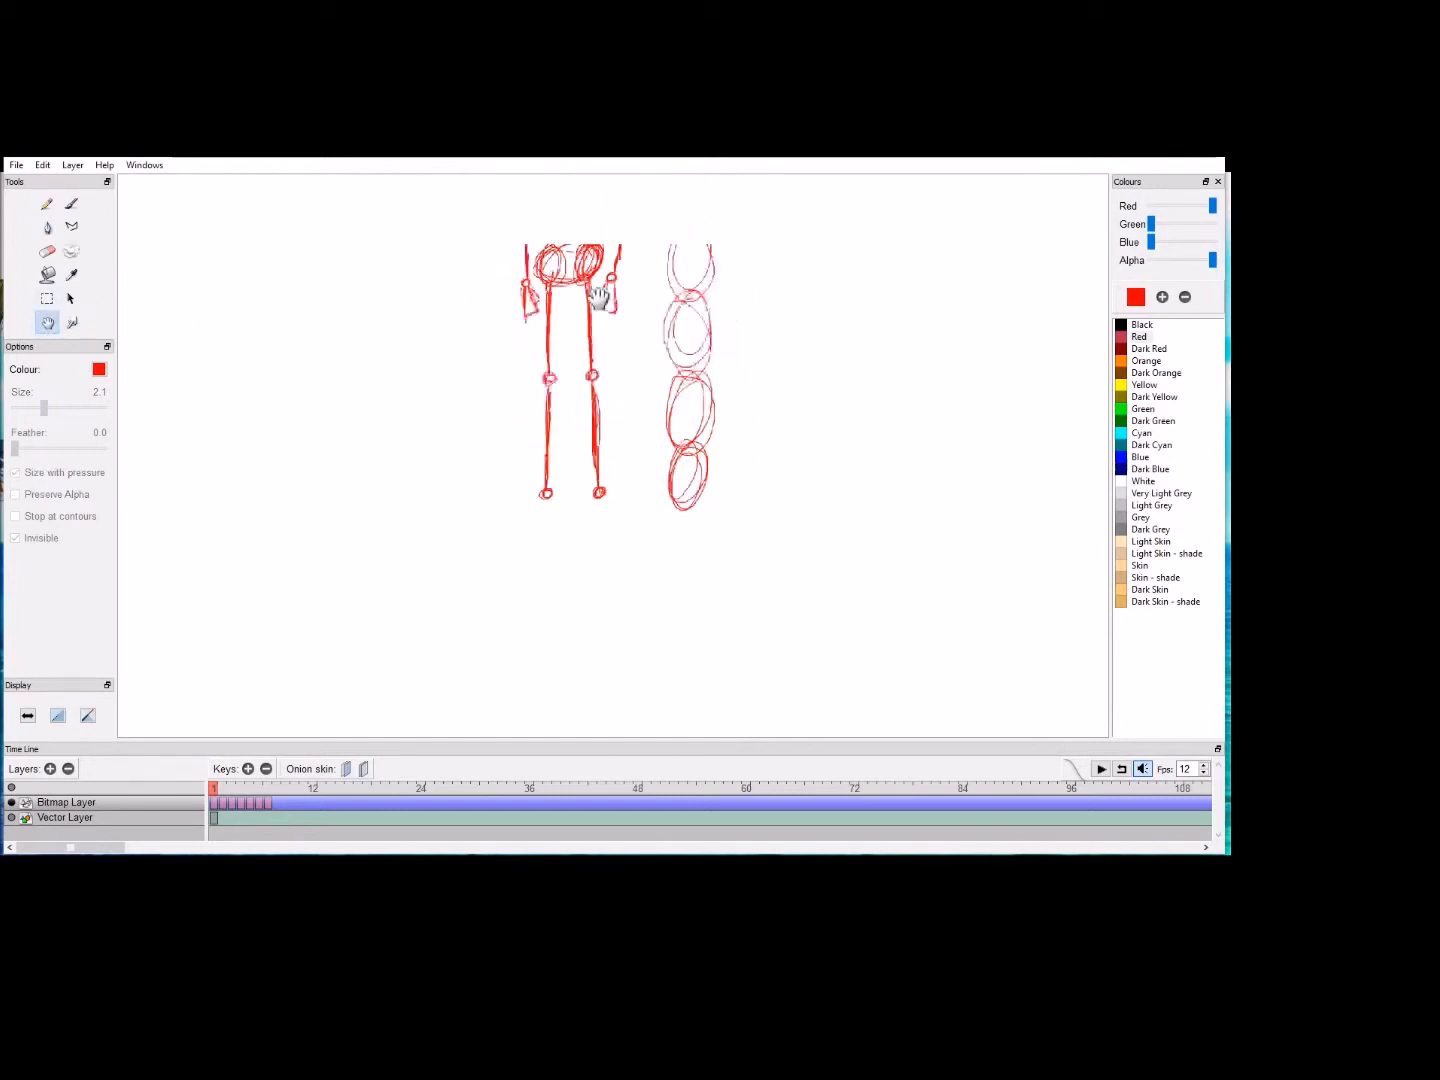
pyautogui.moveTo(611, 329); pyautogui.dragTo(597, 394)
pyautogui.moveTo(589, 524); pyautogui.dragTo(590, 594)
pyautogui.click(47, 203)
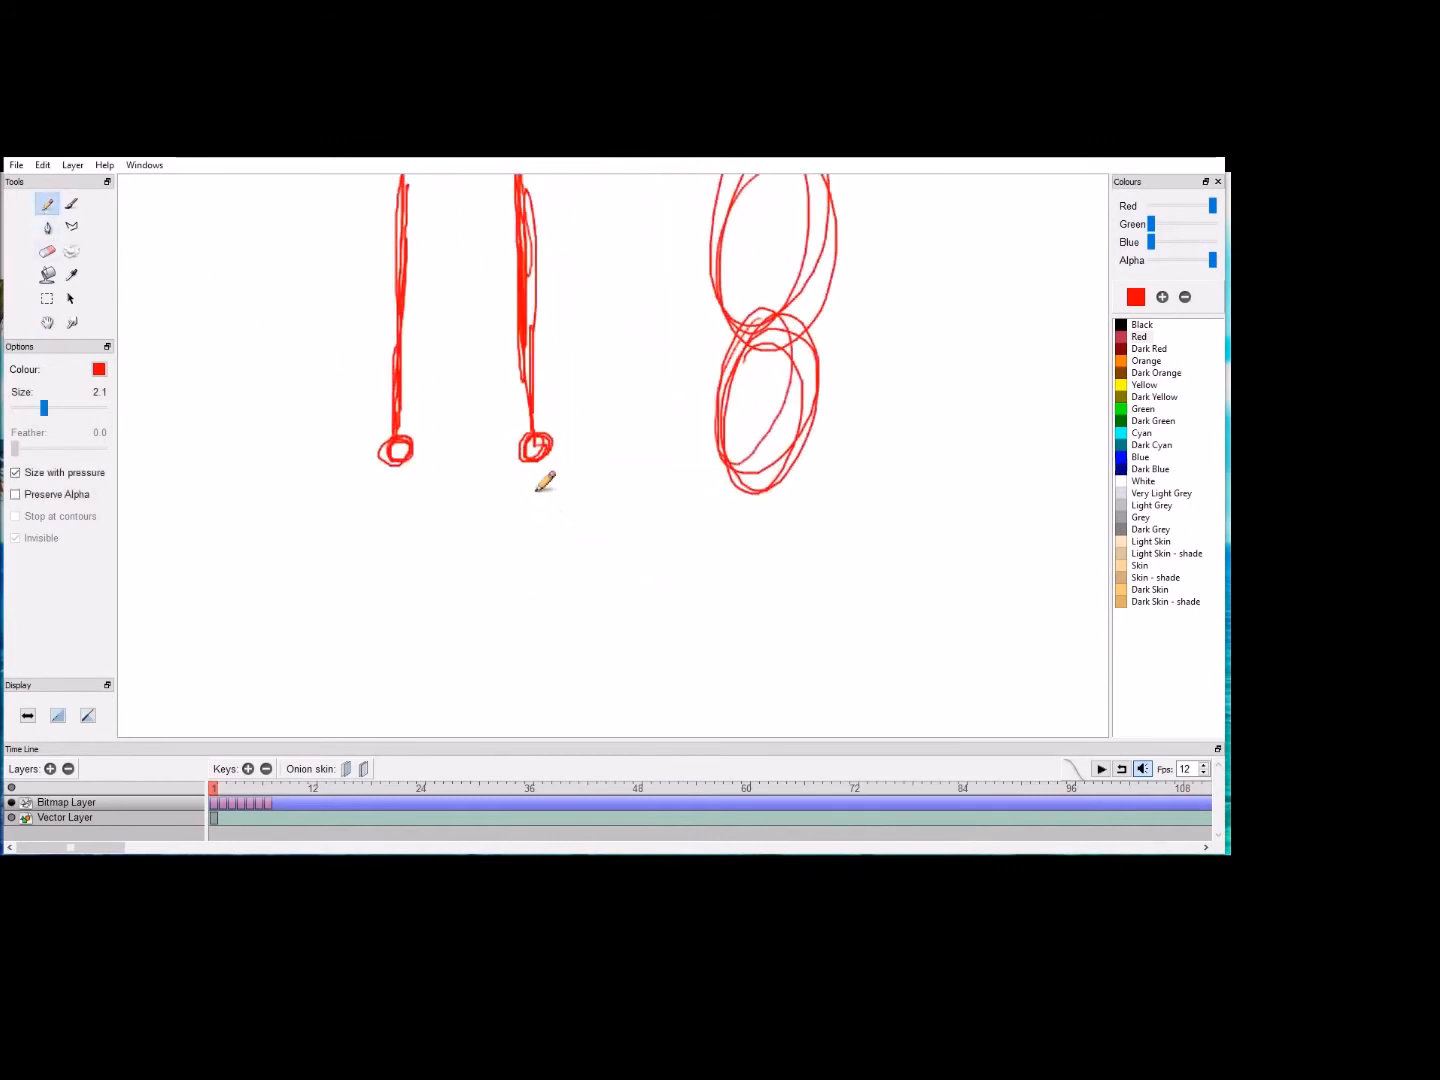
pyautogui.moveTo(528, 466)
pyautogui.mouseDown()
pyautogui.moveTo(588, 516)
pyautogui.moveTo(582, 504)
pyautogui.moveTo(593, 531)
pyautogui.moveTo(570, 538)
pyautogui.moveTo(540, 497)
pyautogui.moveTo(563, 541)
pyautogui.moveTo(543, 501)
pyautogui.moveTo(595, 513)
pyautogui.moveTo(568, 538)
pyautogui.mouseUp()
pyautogui.moveTo(406, 462)
pyautogui.mouseDown()
pyautogui.moveTo(415, 492)
pyautogui.moveTo(389, 489)
pyautogui.moveTo(381, 467)
pyautogui.moveTo(340, 545)
pyautogui.moveTo(384, 557)
pyautogui.moveTo(386, 530)
pyautogui.moveTo(370, 545)
pyautogui.moveTo(390, 513)
pyautogui.moveTo(353, 542)
pyautogui.moveTo(381, 468)
pyautogui.mouseUp()
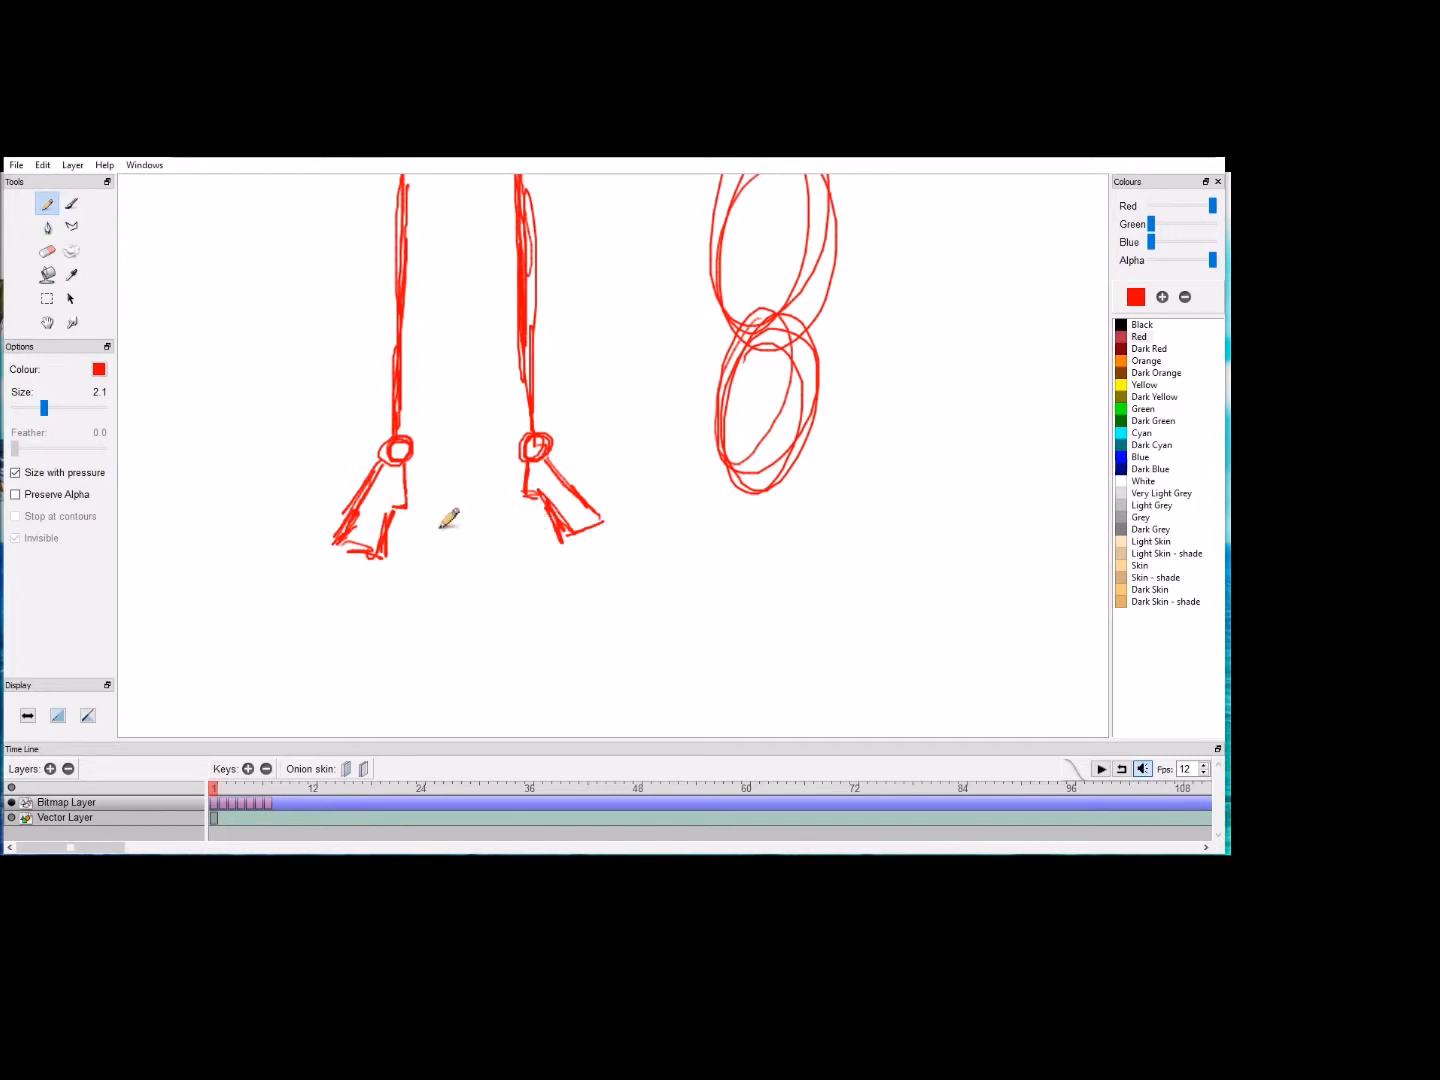
pyautogui.moveTo(555, 512)
pyautogui.mouseDown()
pyautogui.moveTo(574, 560)
pyautogui.moveTo(620, 532)
pyautogui.moveTo(592, 517)
pyautogui.moveTo(560, 535)
pyautogui.mouseUp()
pyautogui.moveTo(381, 544); pyautogui.dragTo(376, 547)
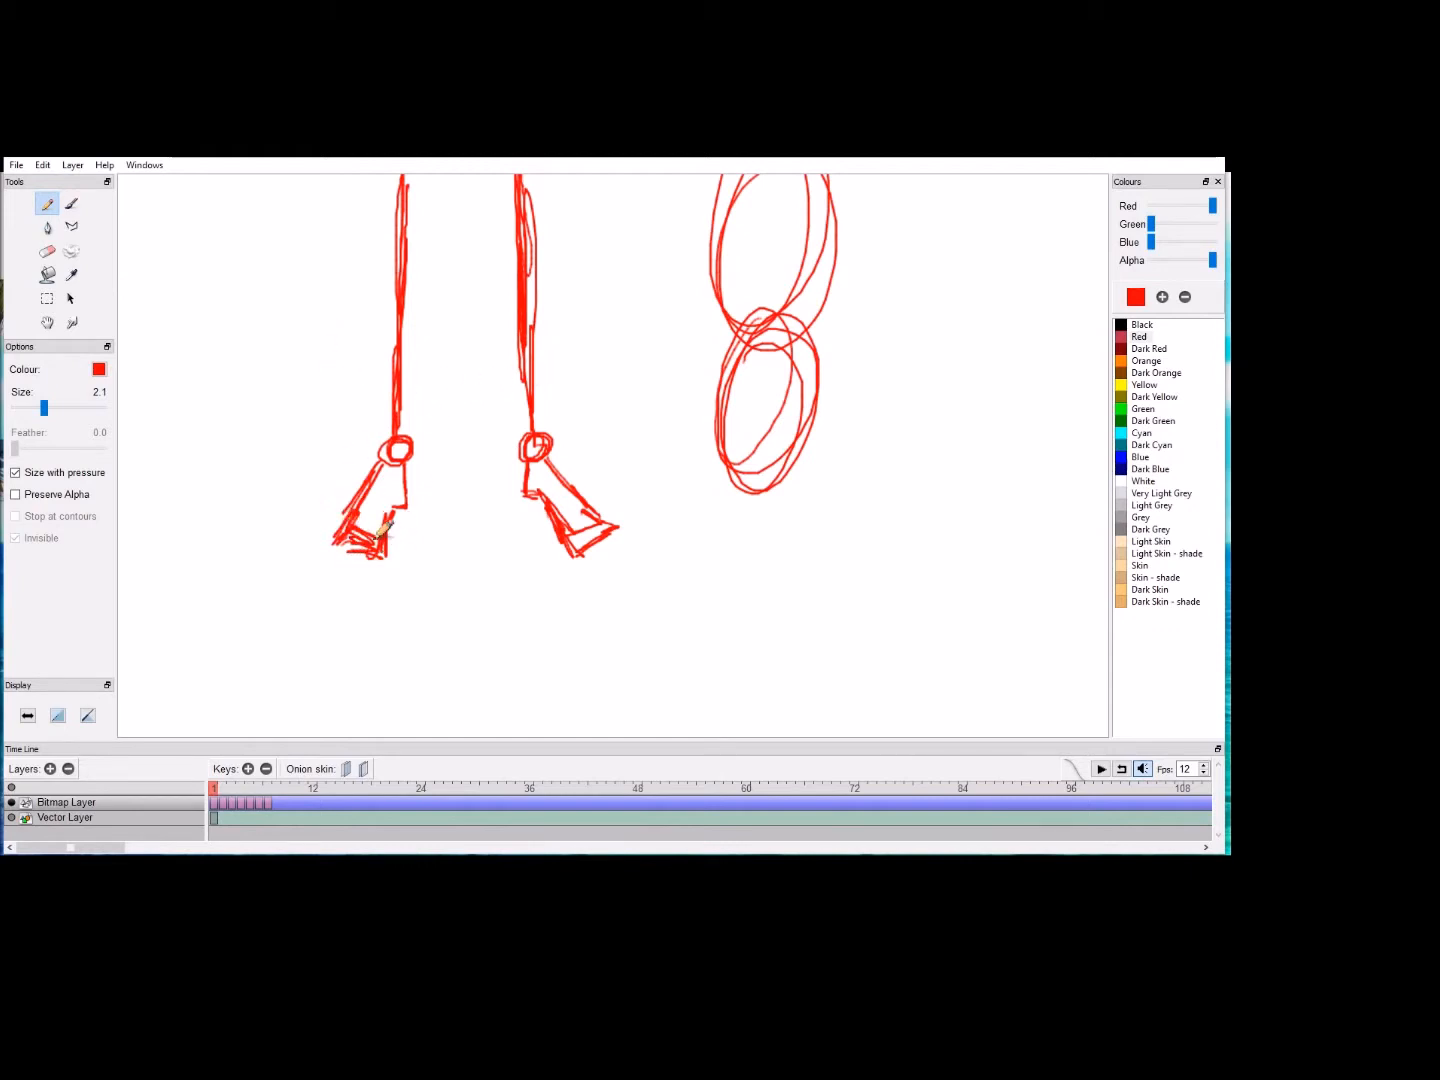
pyautogui.click(57, 319)
pyautogui.moveTo(357, 281); pyautogui.dragTo(390, 207)
pyautogui.moveTo(561, 336); pyautogui.dragTo(574, 285)
pyautogui.moveTo(633, 334)
pyautogui.mouseDown()
pyautogui.moveTo(606, 507)
pyautogui.moveTo(593, 505)
pyautogui.moveTo(585, 624)
pyautogui.mouseUp()
pyautogui.moveTo(549, 547); pyautogui.dragTo(697, 307)
pyautogui.moveTo(647, 440); pyautogui.dragTo(656, 388)
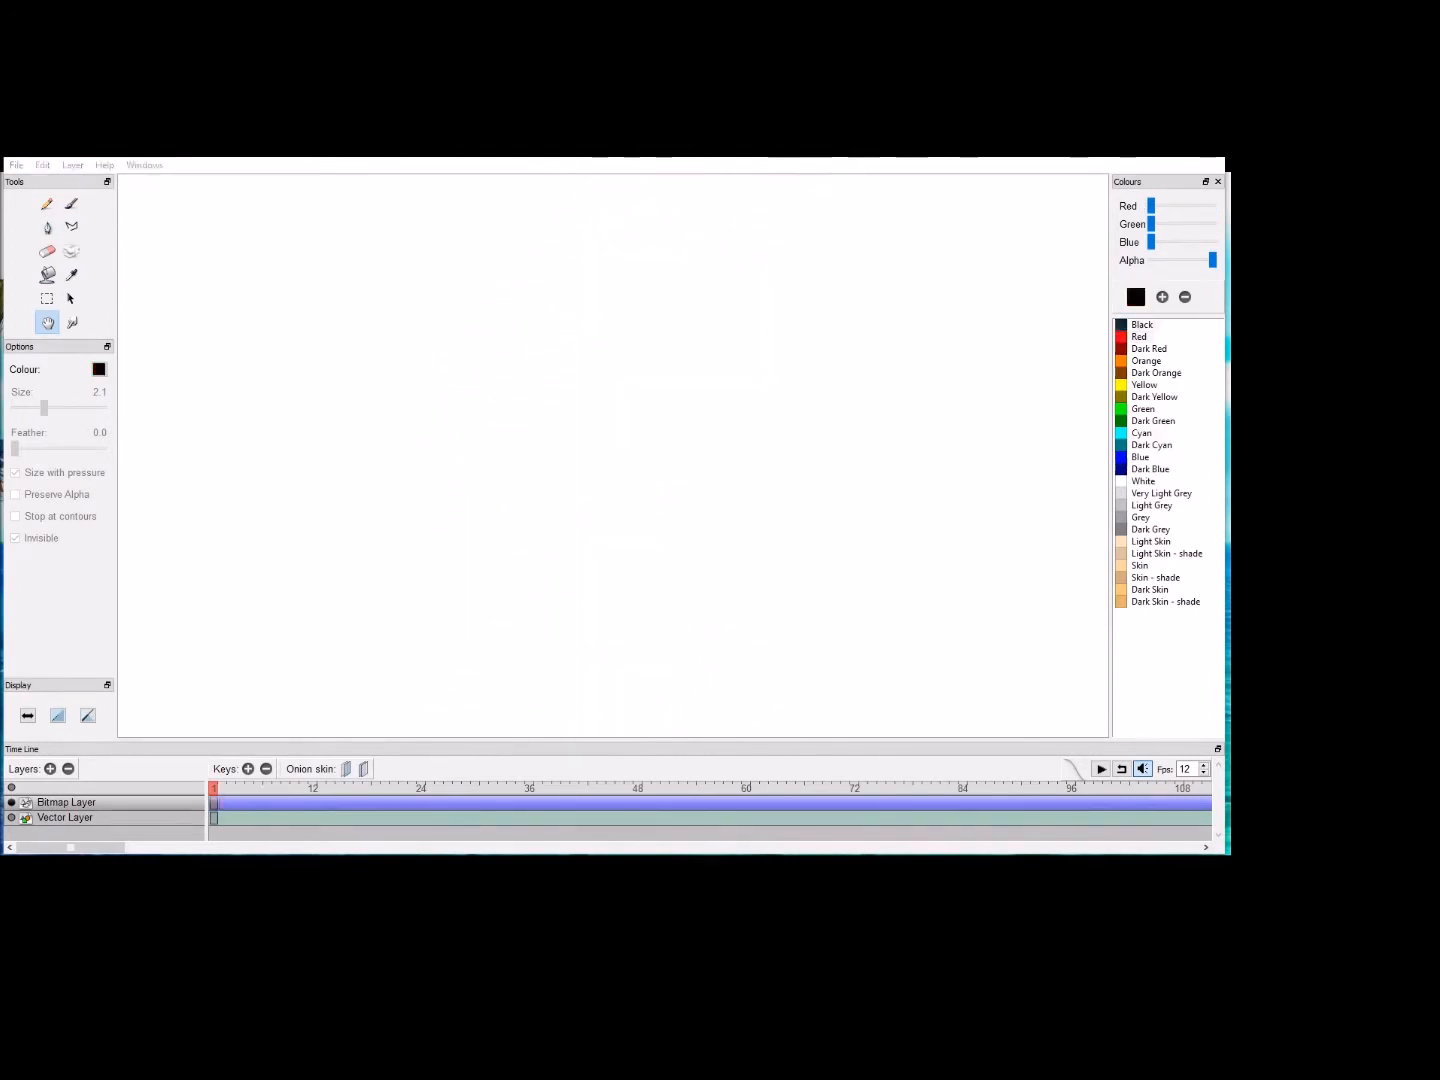
# Step: Draw a circle-headed vertical stick with the red pencil on the canvas's left side at frame 1
pyautogui.click(48, 205)
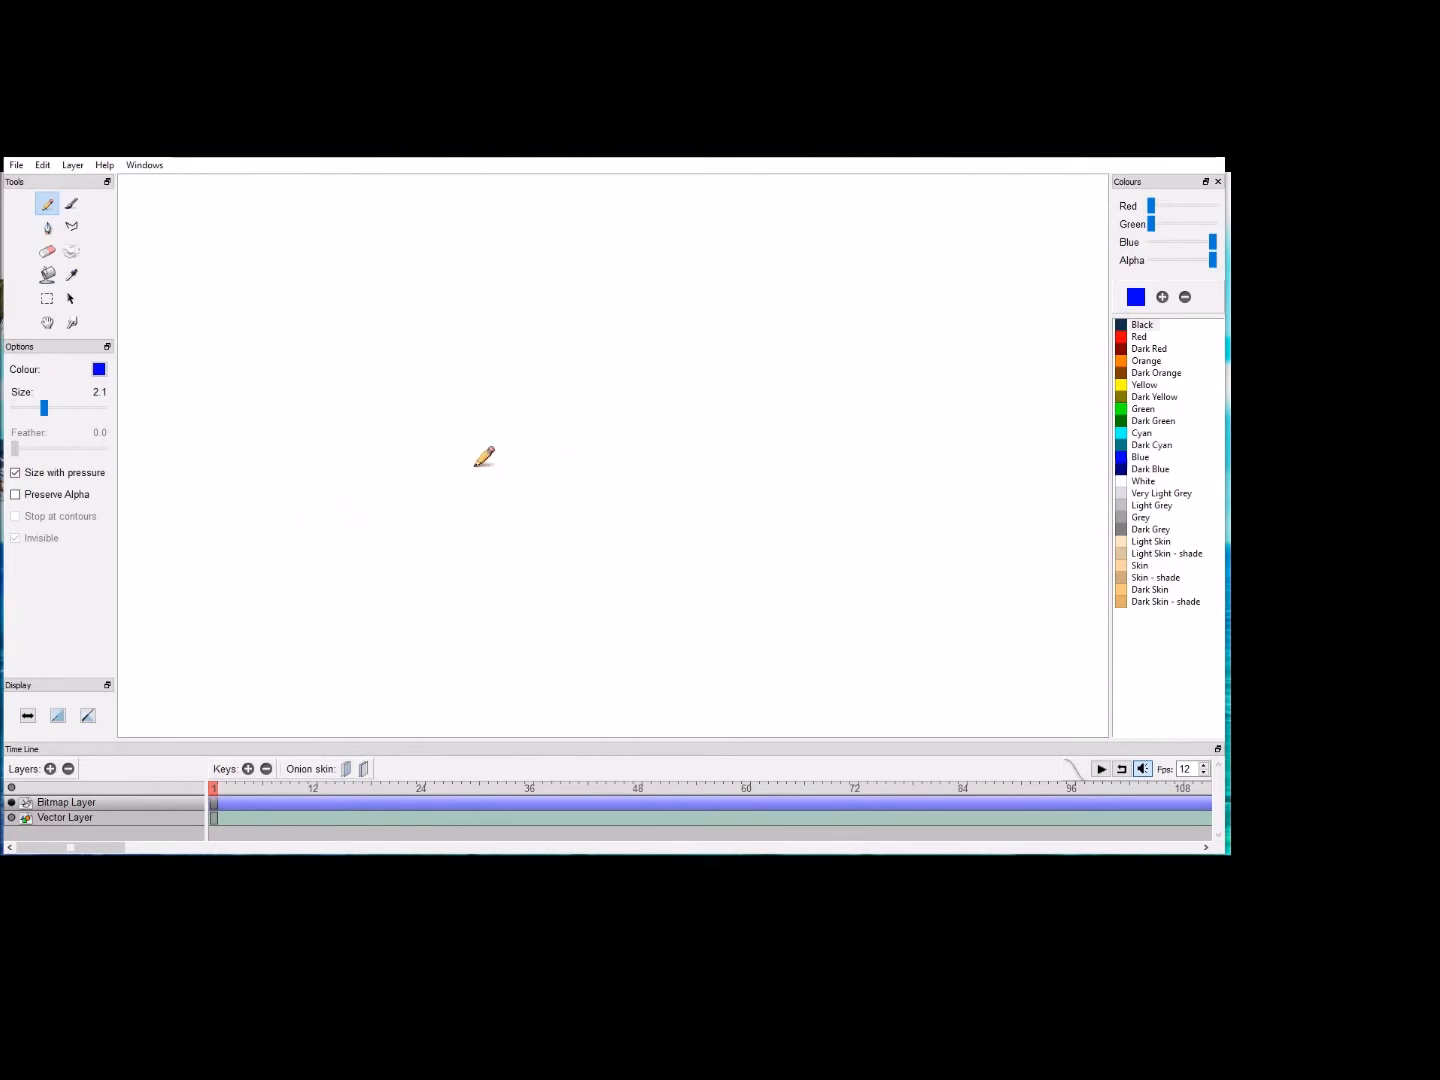
pyautogui.click(1130, 337)
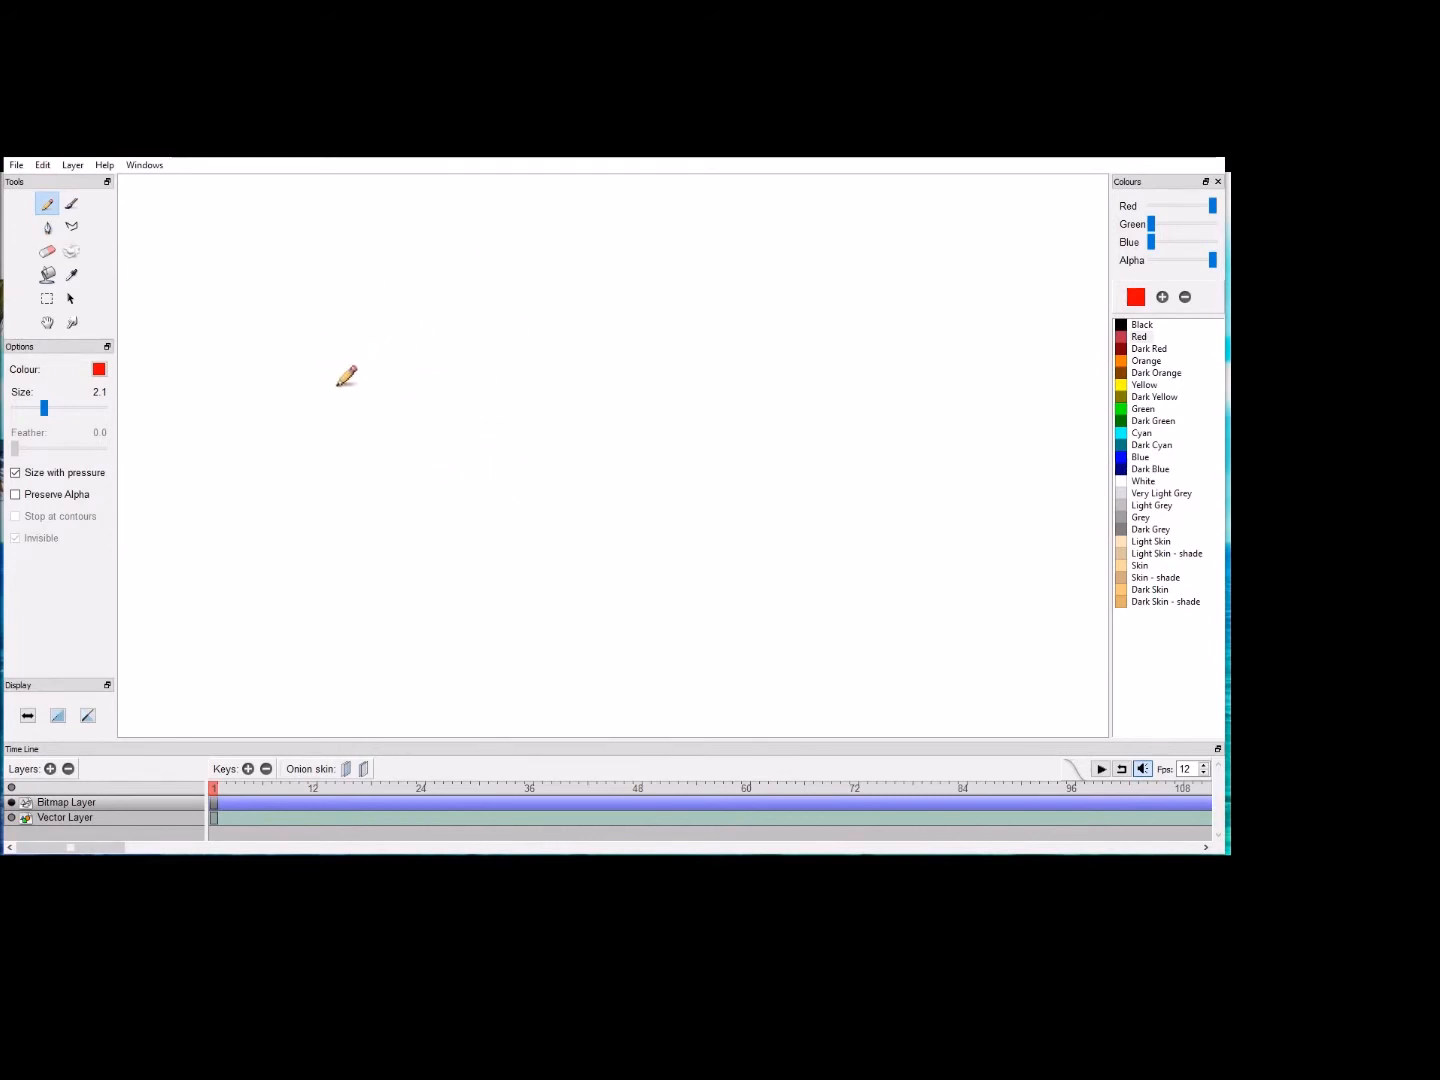
pyautogui.moveTo(386, 346)
pyautogui.mouseDown()
pyautogui.moveTo(345, 379)
pyautogui.moveTo(352, 342)
pyautogui.moveTo(379, 334)
pyautogui.moveTo(360, 337)
pyautogui.moveTo(386, 390)
pyautogui.moveTo(403, 603)
pyautogui.mouseUp()
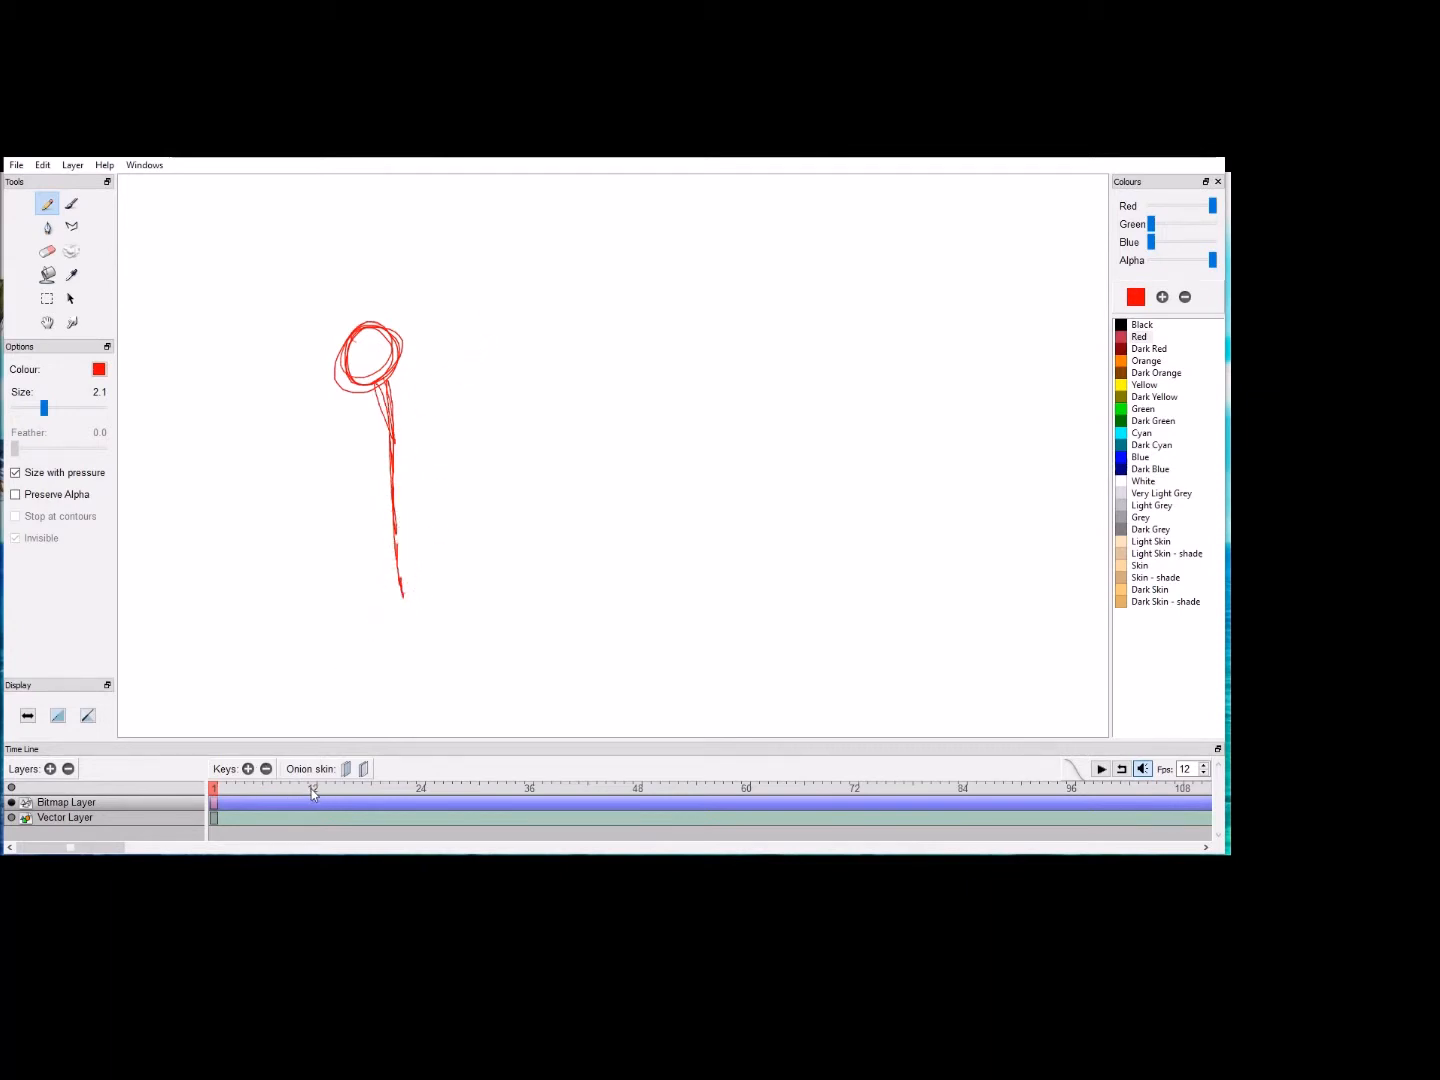
# Step: Add a keyframe at frame 7, enable previous and next onion skin, and draw the circle-headed stick on the canvas's right side
pyautogui.click(267, 788)
pyautogui.click(248, 769)
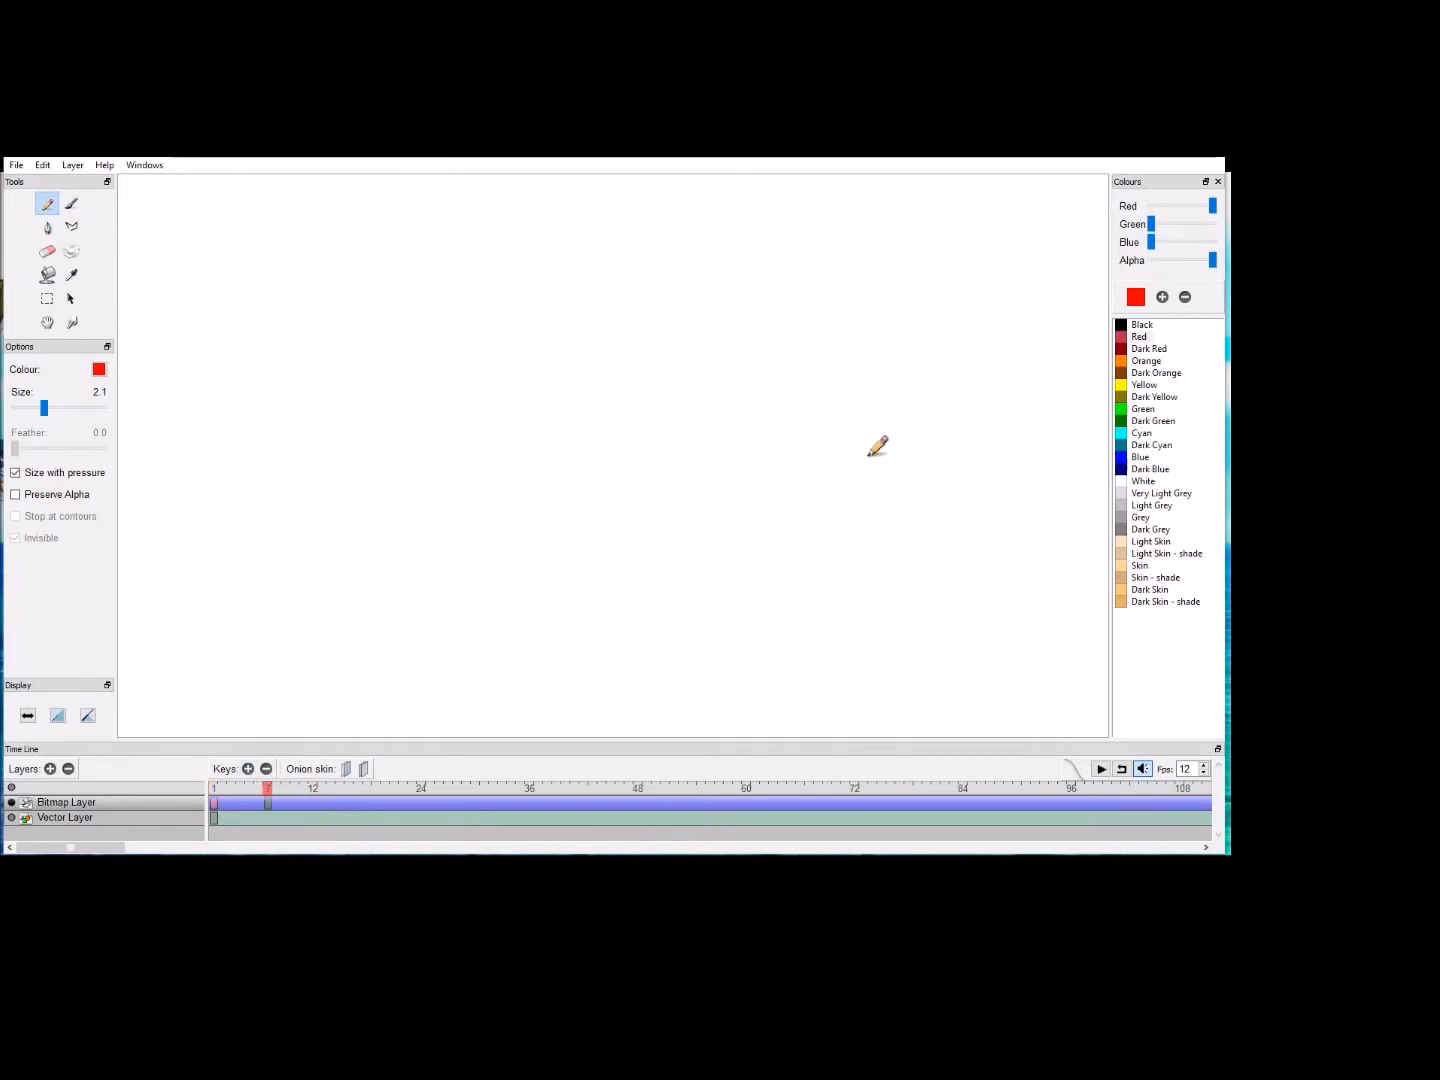
pyautogui.click(349, 769)
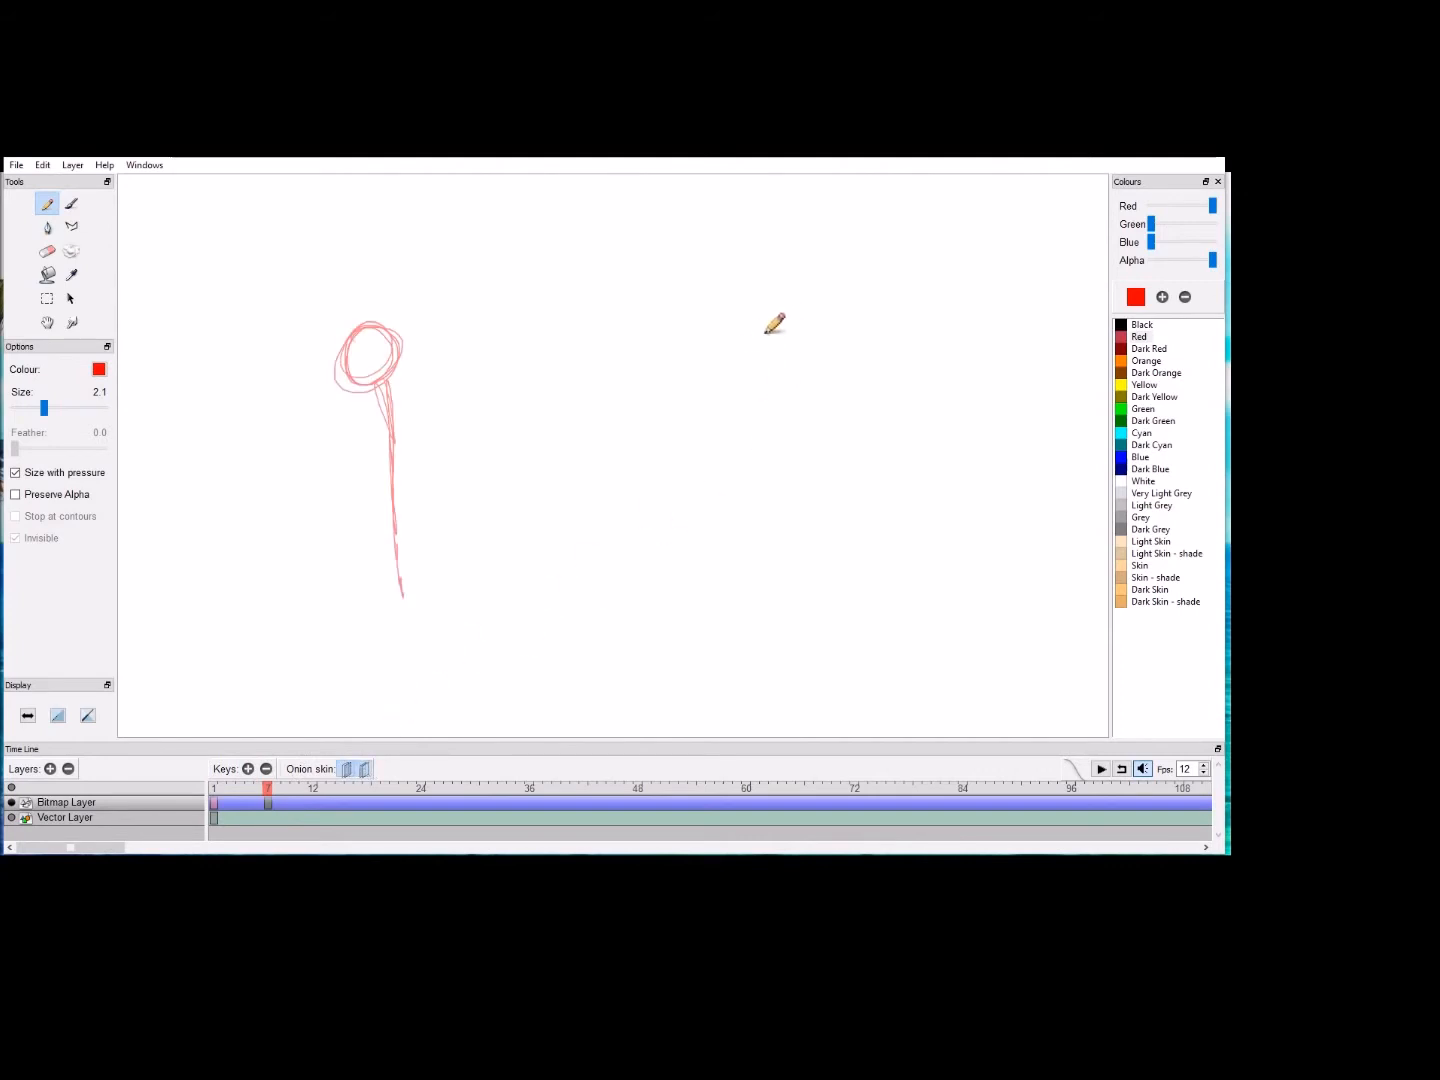
pyautogui.moveTo(801, 314)
pyautogui.mouseDown()
pyautogui.moveTo(787, 354)
pyautogui.moveTo(770, 344)
pyautogui.moveTo(775, 364)
pyautogui.moveTo(788, 329)
pyautogui.moveTo(788, 440)
pyautogui.moveTo(795, 417)
pyautogui.moveTo(772, 604)
pyautogui.mouseUp()
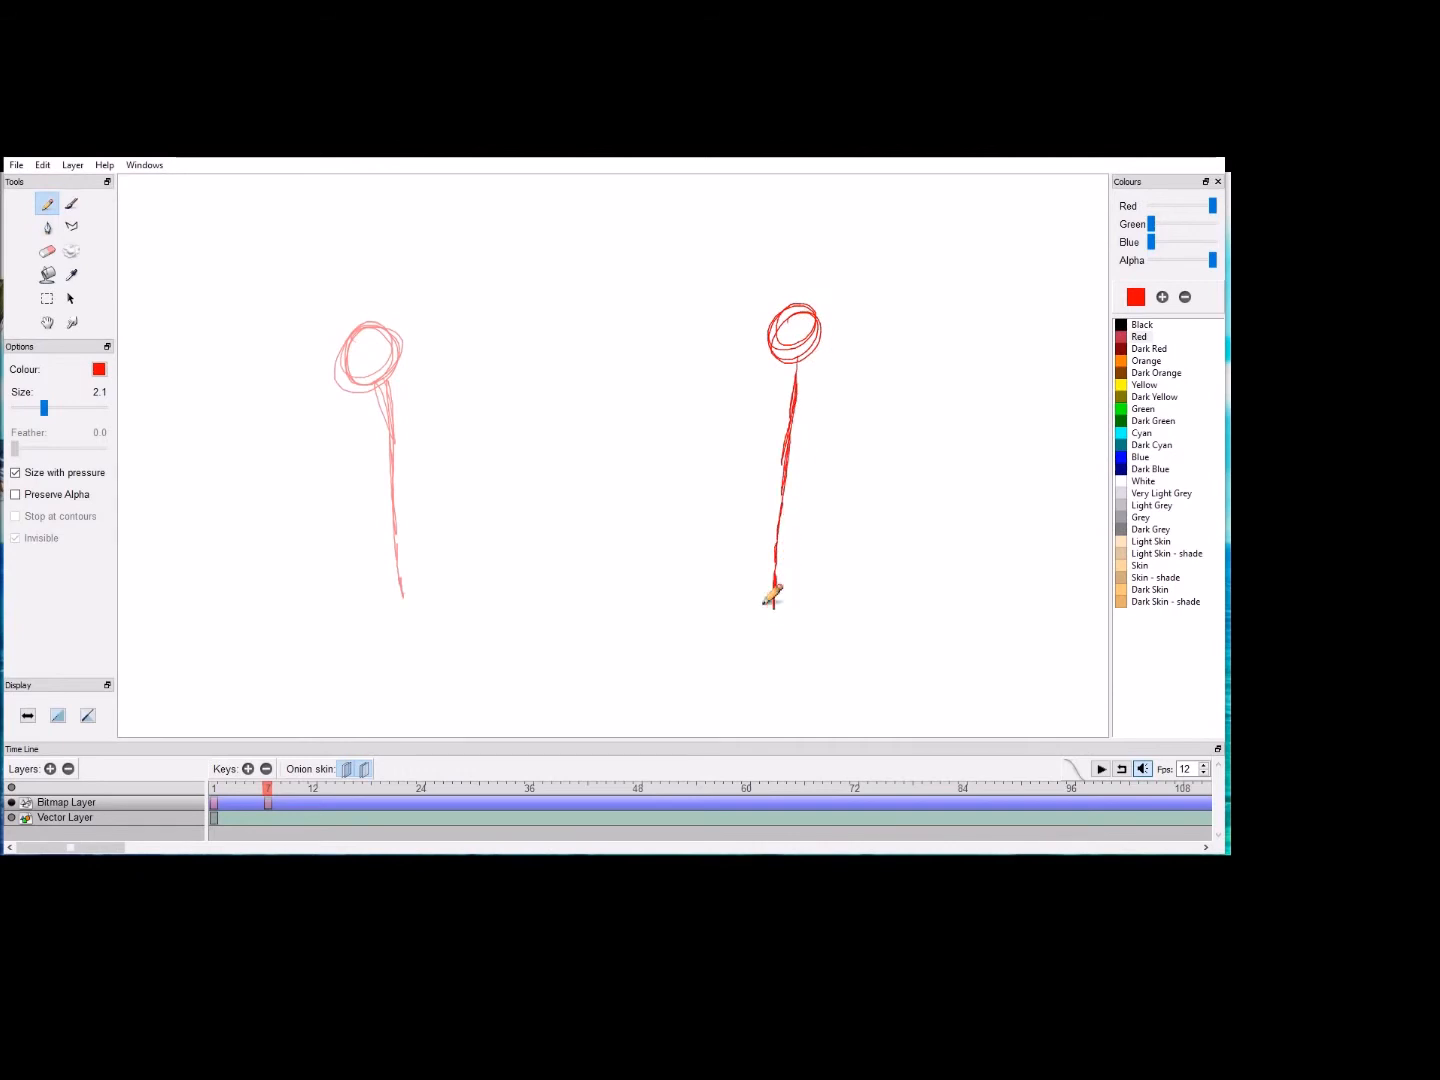
# Step: Add keyframes at frames 2, 3 and 4 and draw upright circle-headed sticks stepping toward the end pose
pyautogui.click(240, 789)
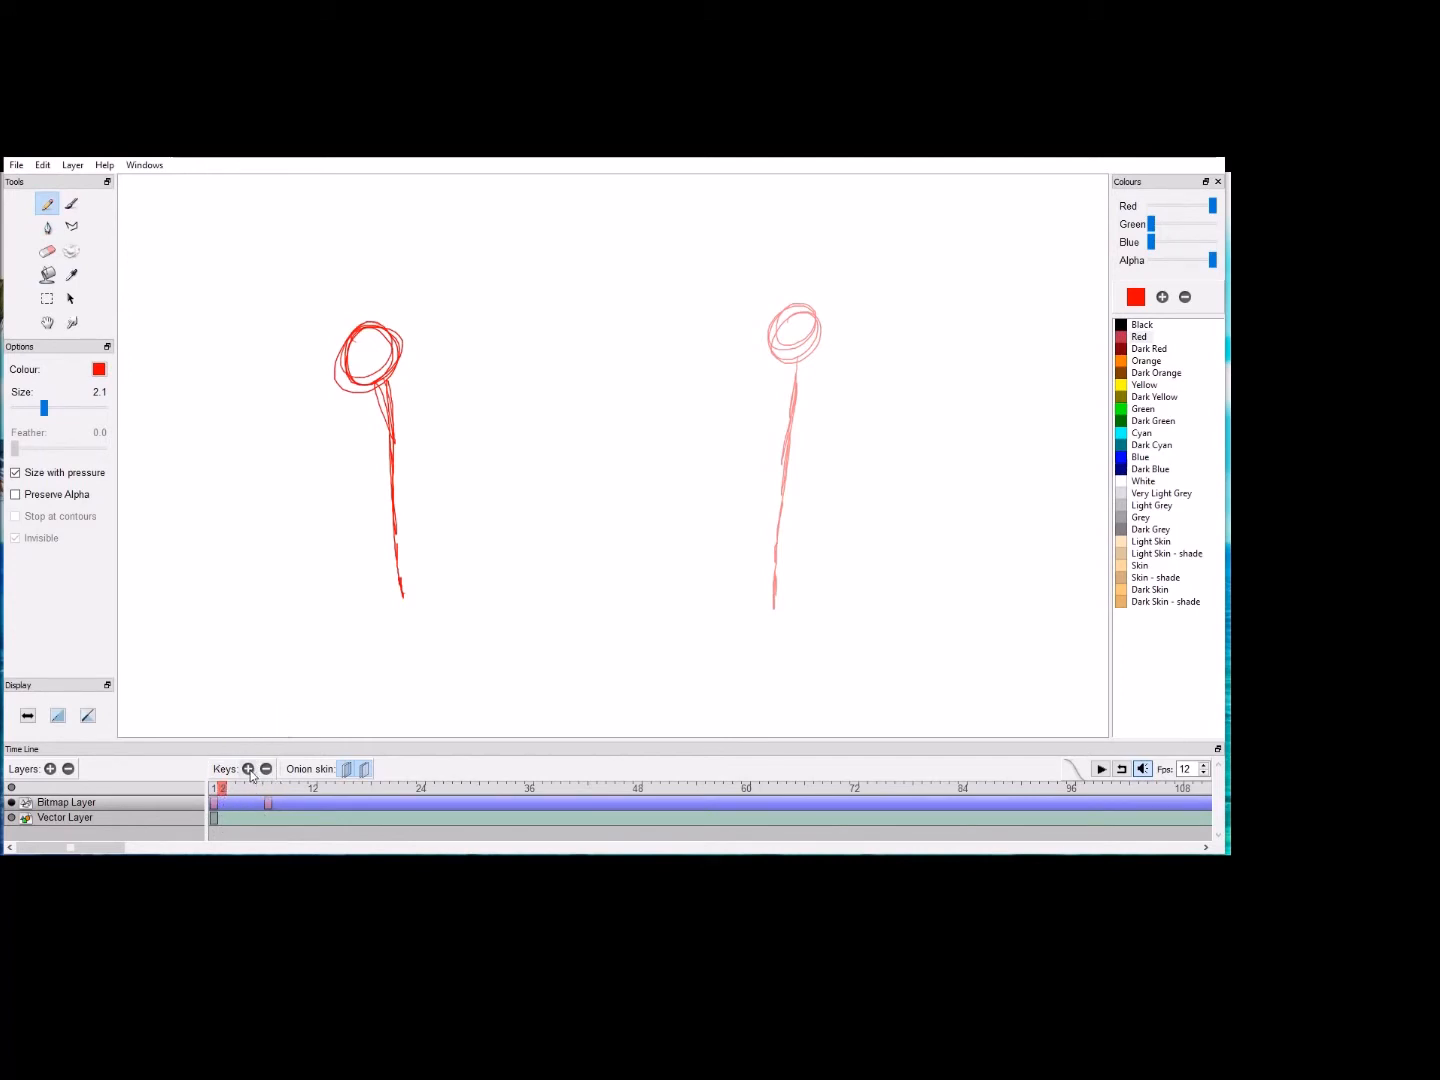
pyautogui.click(248, 769)
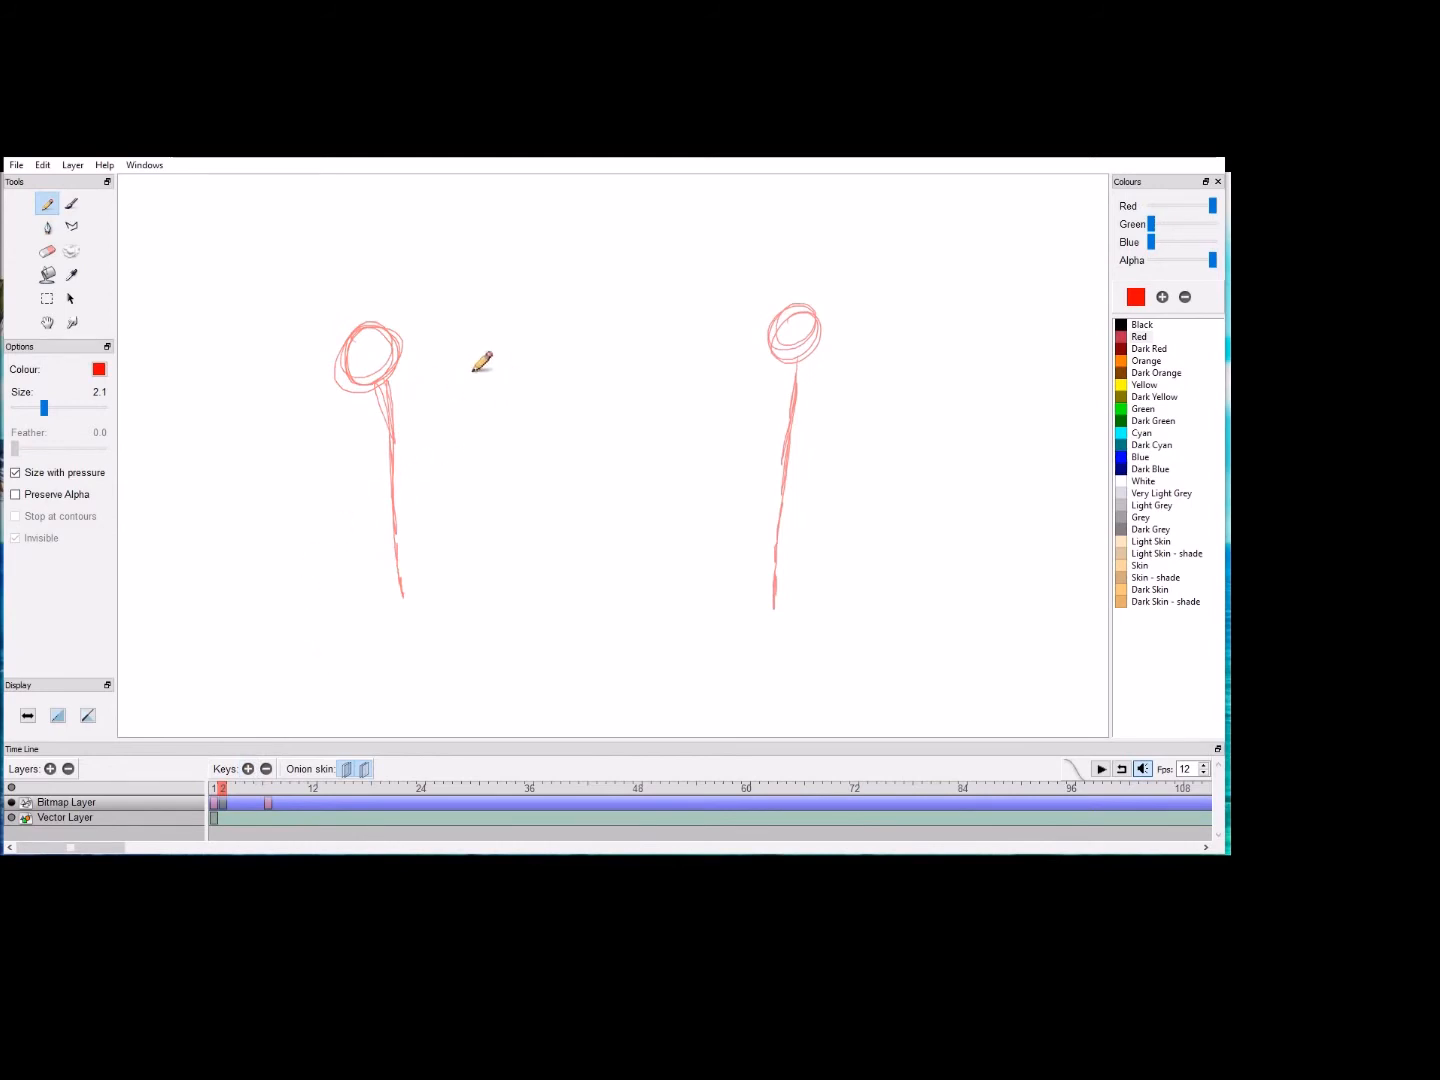
pyautogui.moveTo(436, 328)
pyautogui.mouseDown()
pyautogui.moveTo(455, 345)
pyautogui.moveTo(427, 405)
pyautogui.moveTo(441, 477)
pyautogui.mouseUp()
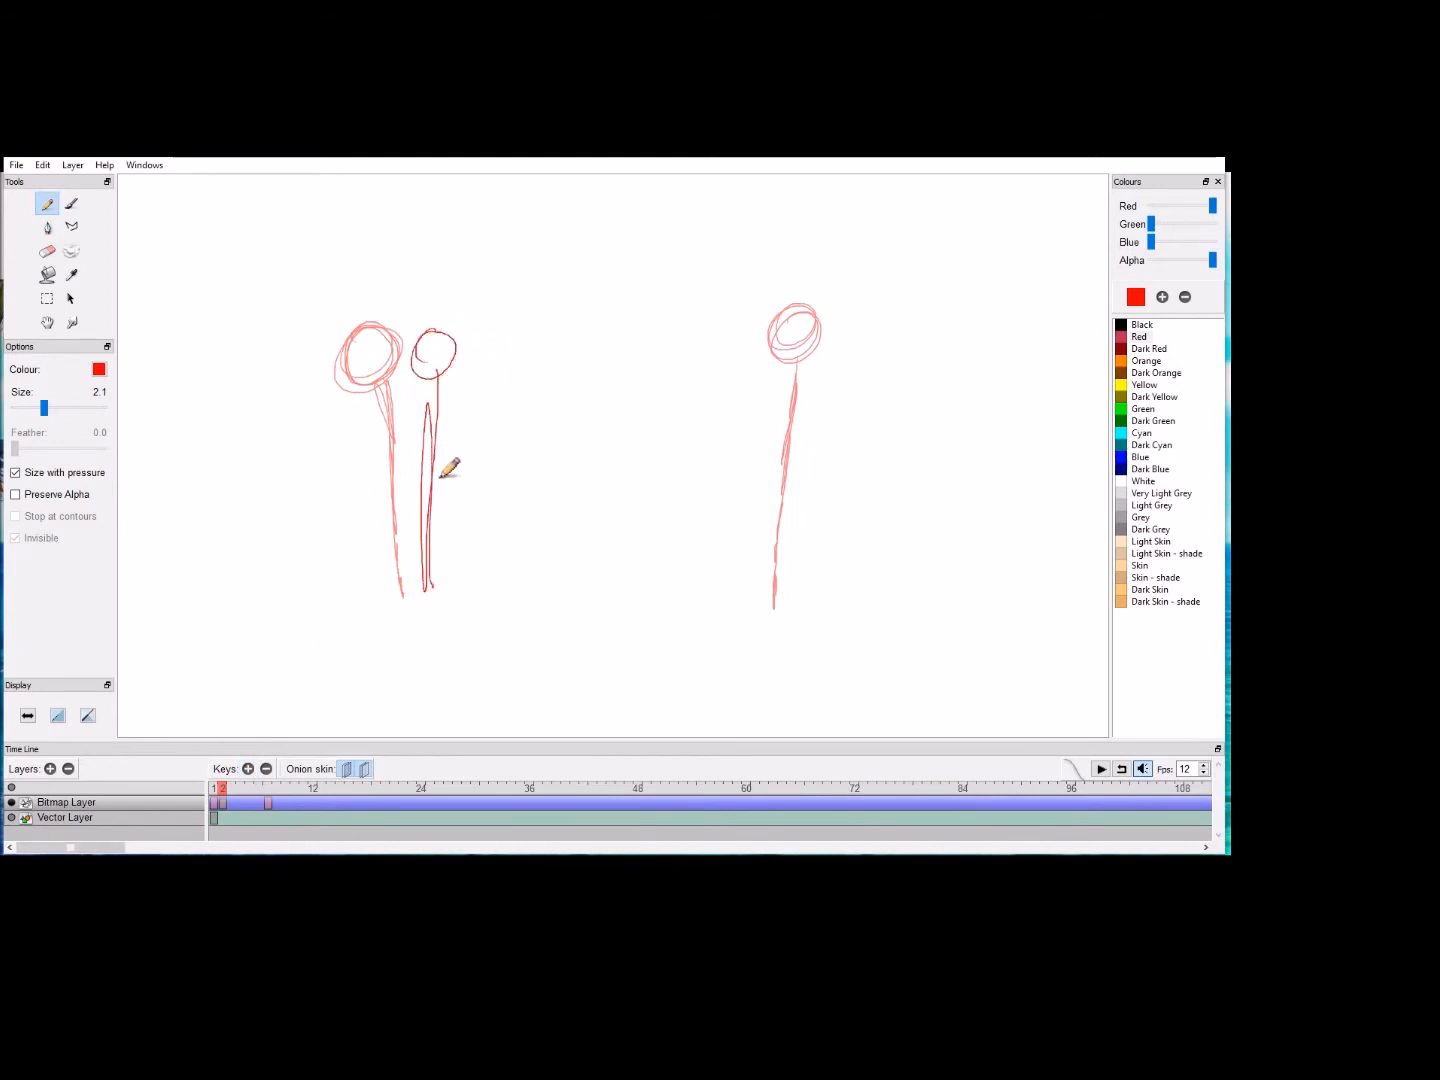
pyautogui.click(248, 769)
pyautogui.moveTo(463, 336); pyautogui.dragTo(480, 566)
pyautogui.click(248, 769)
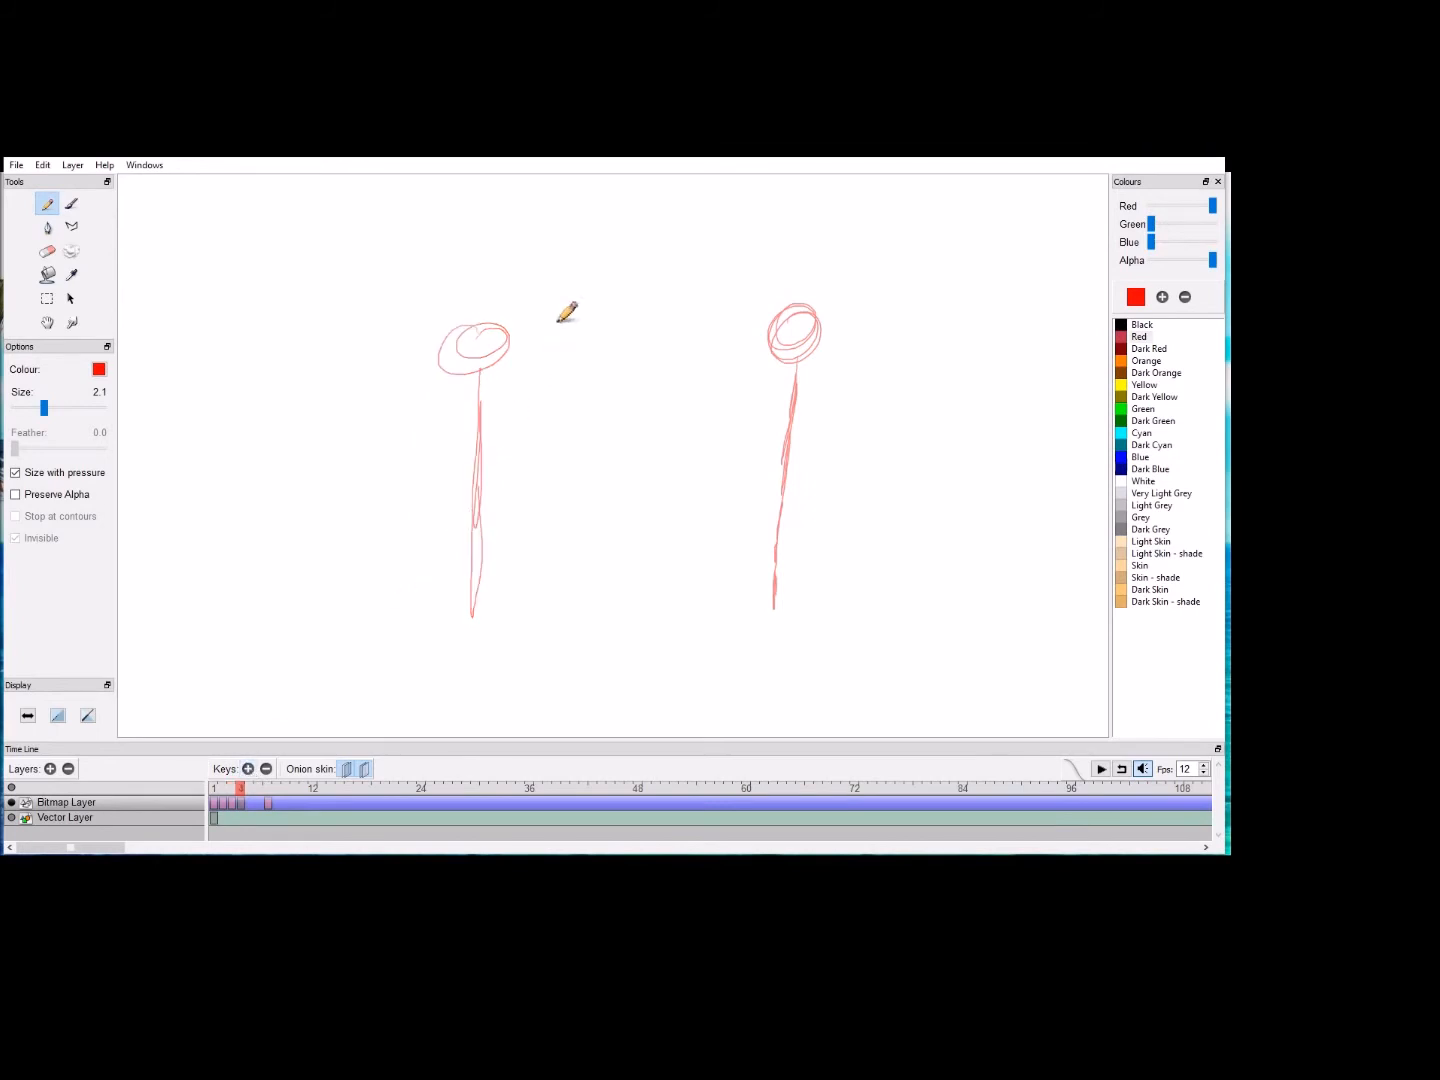
pyautogui.moveTo(534, 325)
pyautogui.mouseDown()
pyautogui.moveTo(562, 364)
pyautogui.moveTo(510, 405)
pyautogui.moveTo(532, 379)
pyautogui.moveTo(538, 598)
pyautogui.moveTo(548, 433)
pyautogui.mouseUp()
# Step: Play the stick animation from frame 1
pyautogui.click(216, 789)
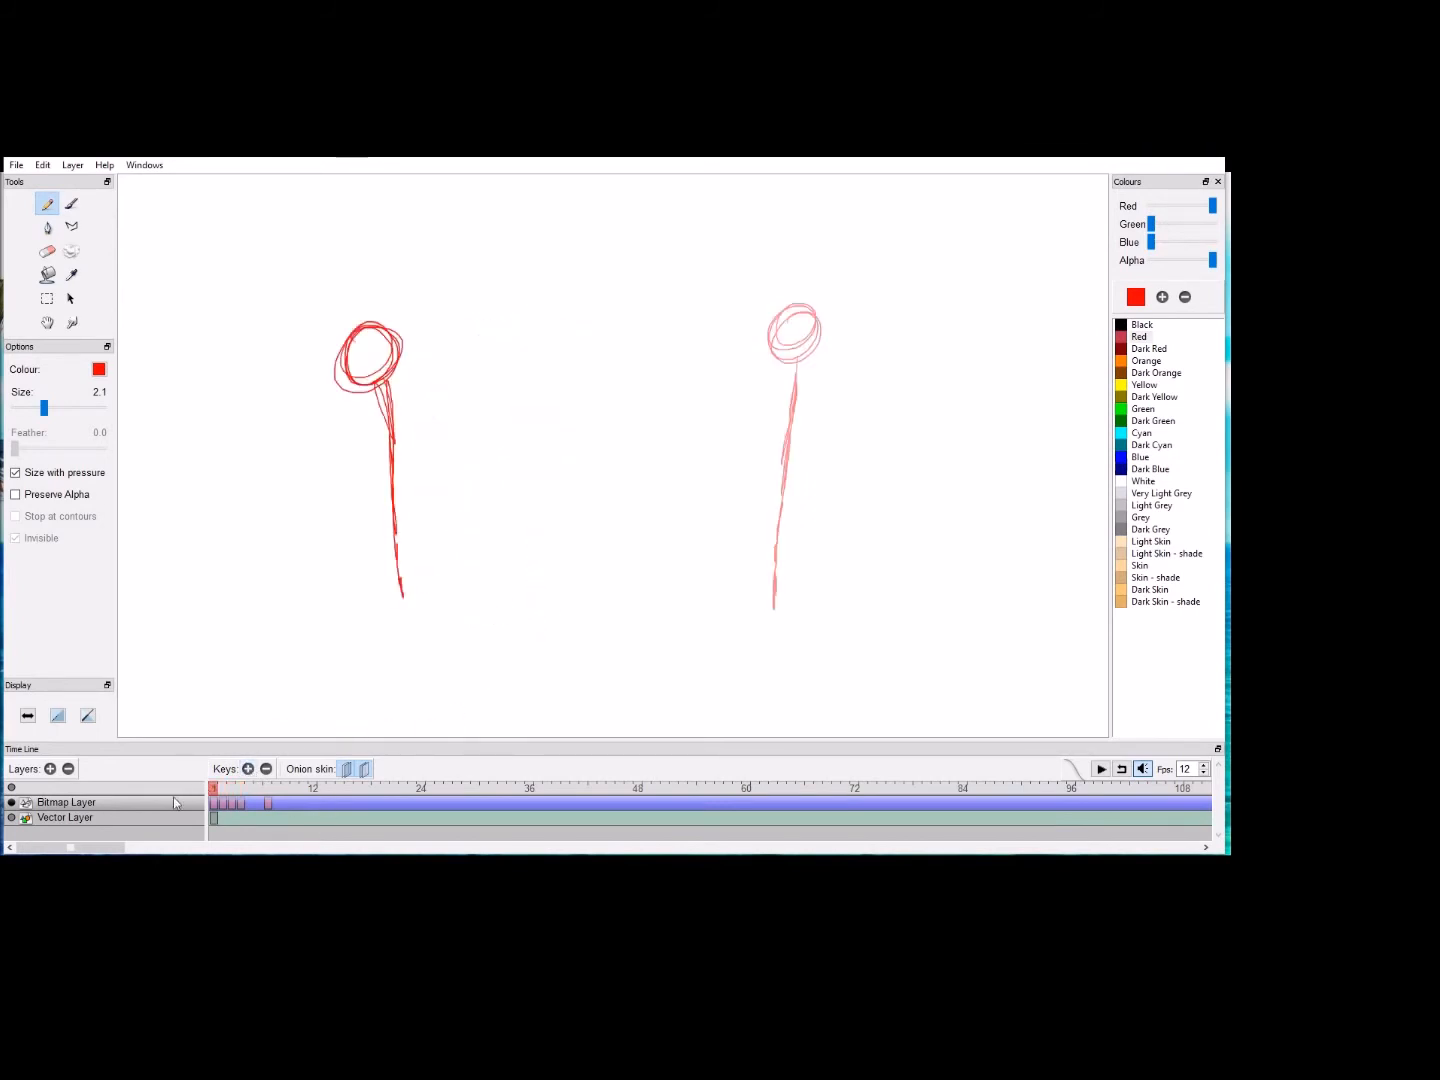
pyautogui.hotkey('ctrl', 'Return')
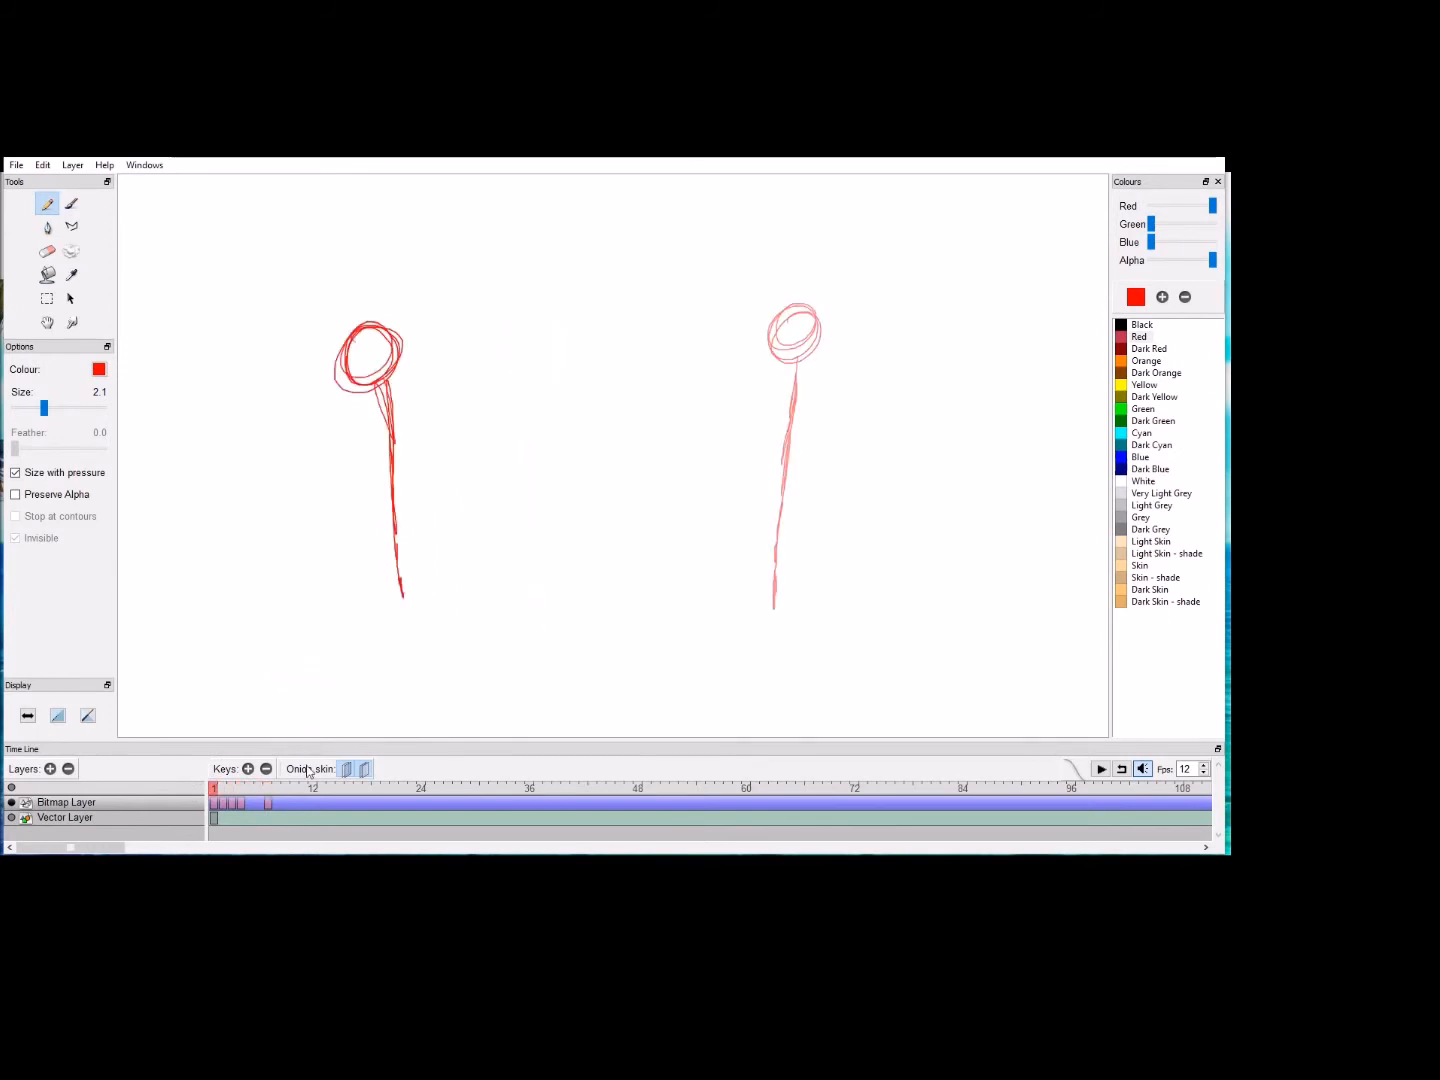
pyautogui.hotkey('ctrl', 'Return')
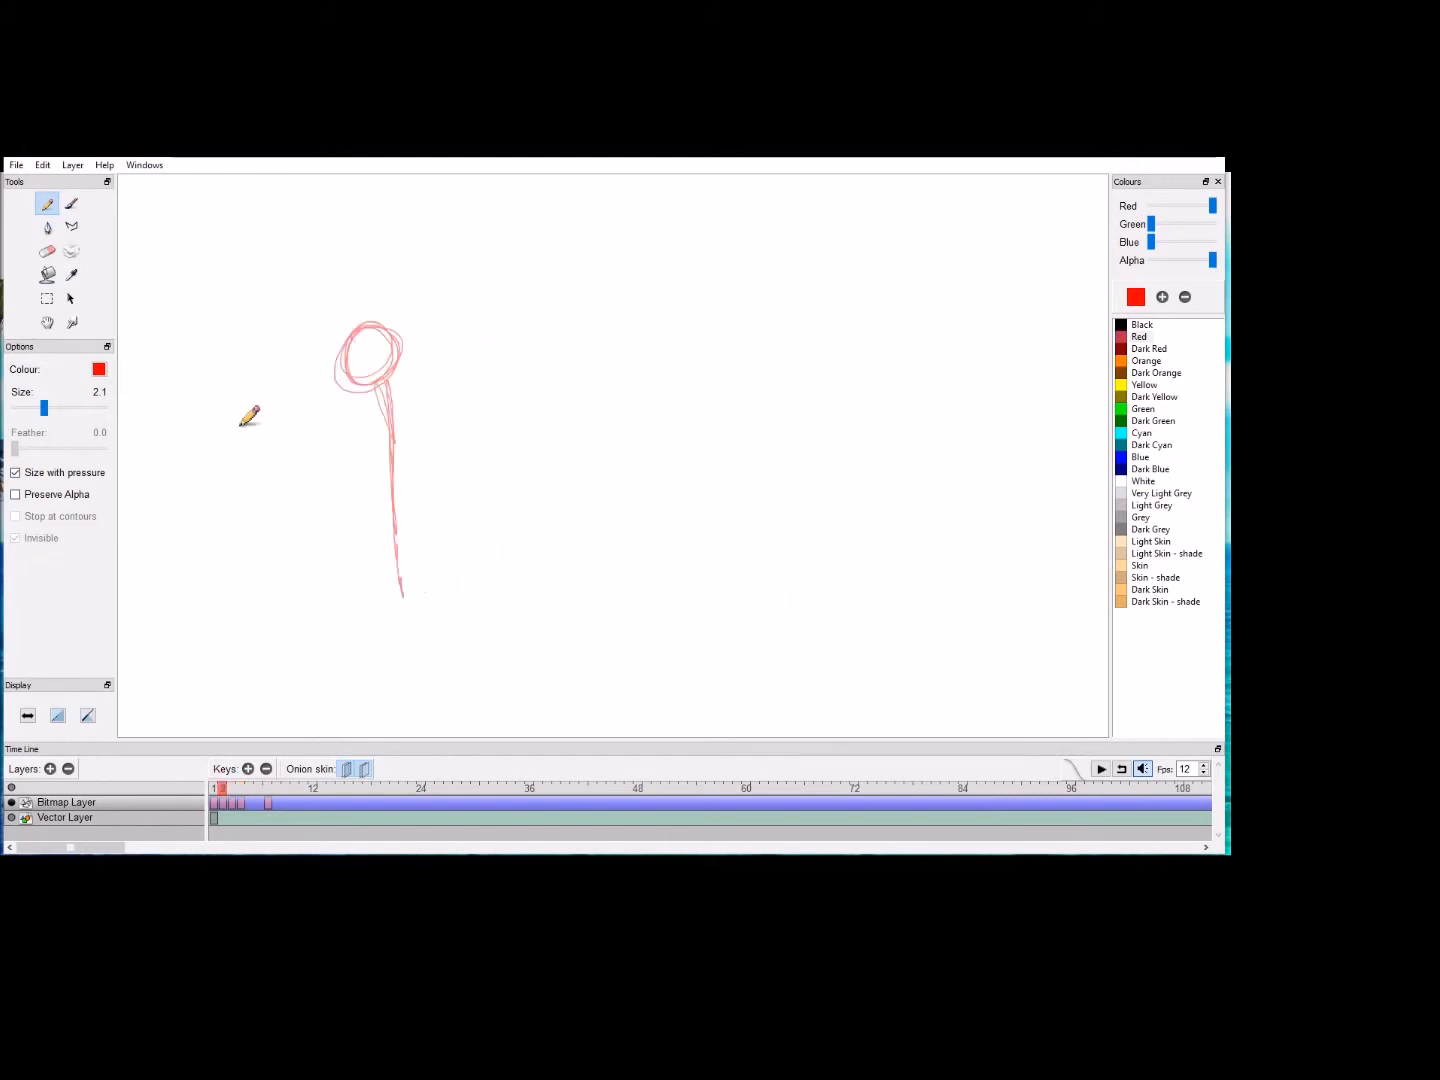
# Step: Delete the in-between keyframes at frames 2, 3 and 4
pyautogui.click(266, 769)
pyautogui.click(236, 792)
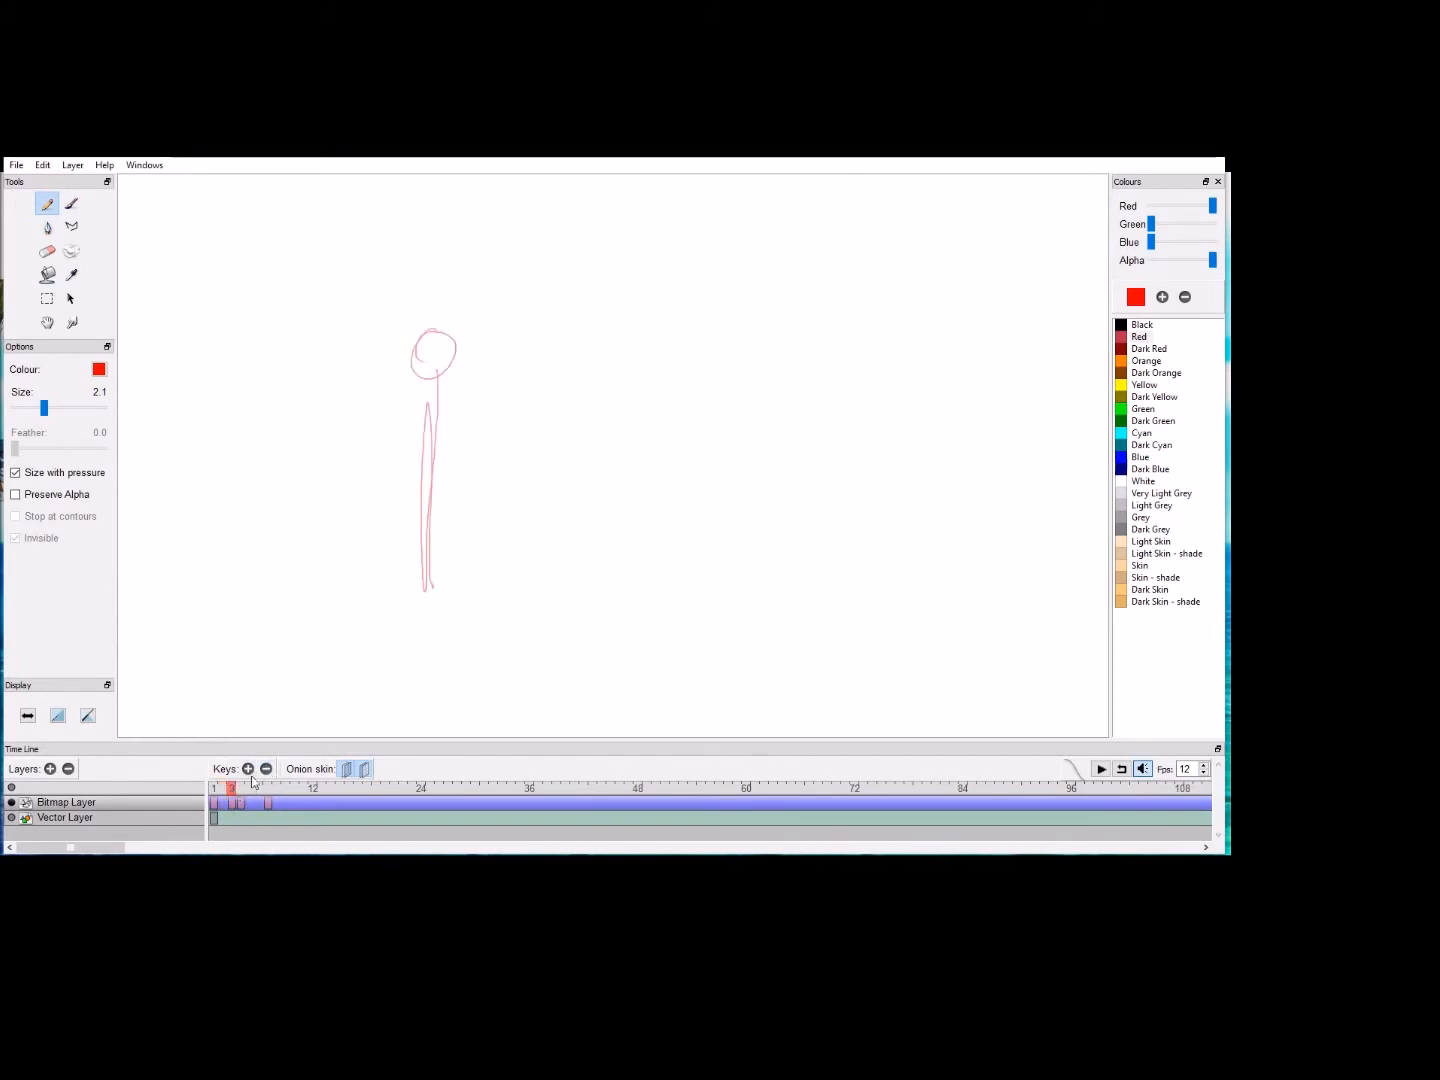
pyautogui.click(266, 769)
pyautogui.click(240, 790)
pyautogui.click(266, 769)
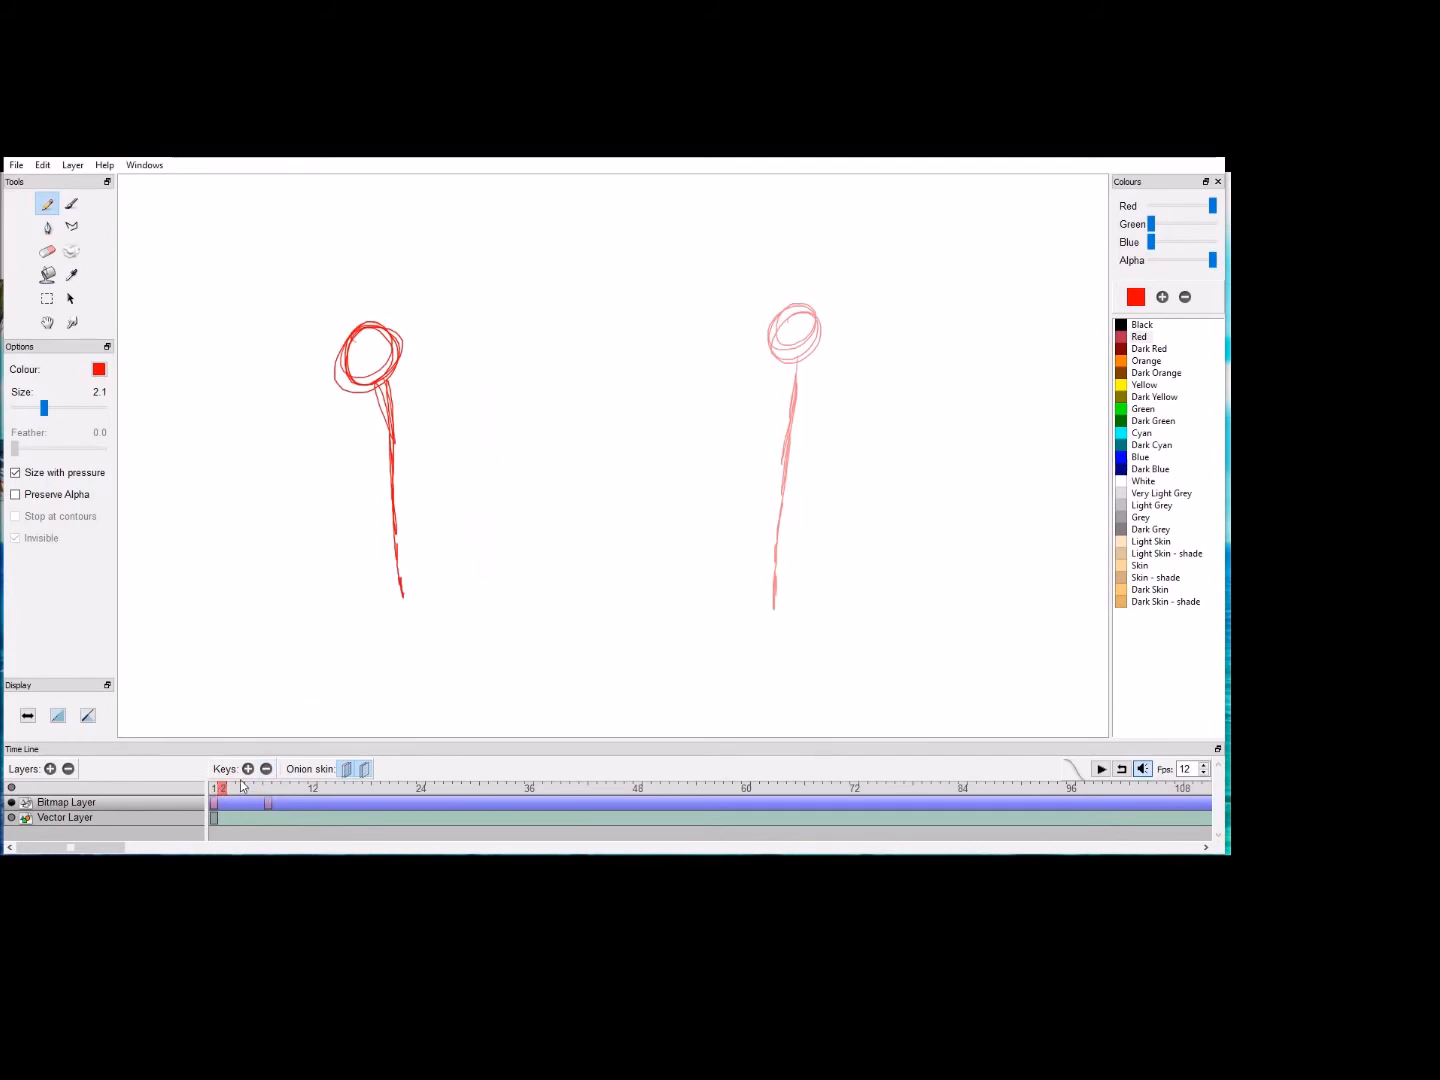
# Step: Add keyframes at frames 2 and 3 and draw the stick bowing progressively toward the end pose with its base held in place
pyautogui.click(248, 769)
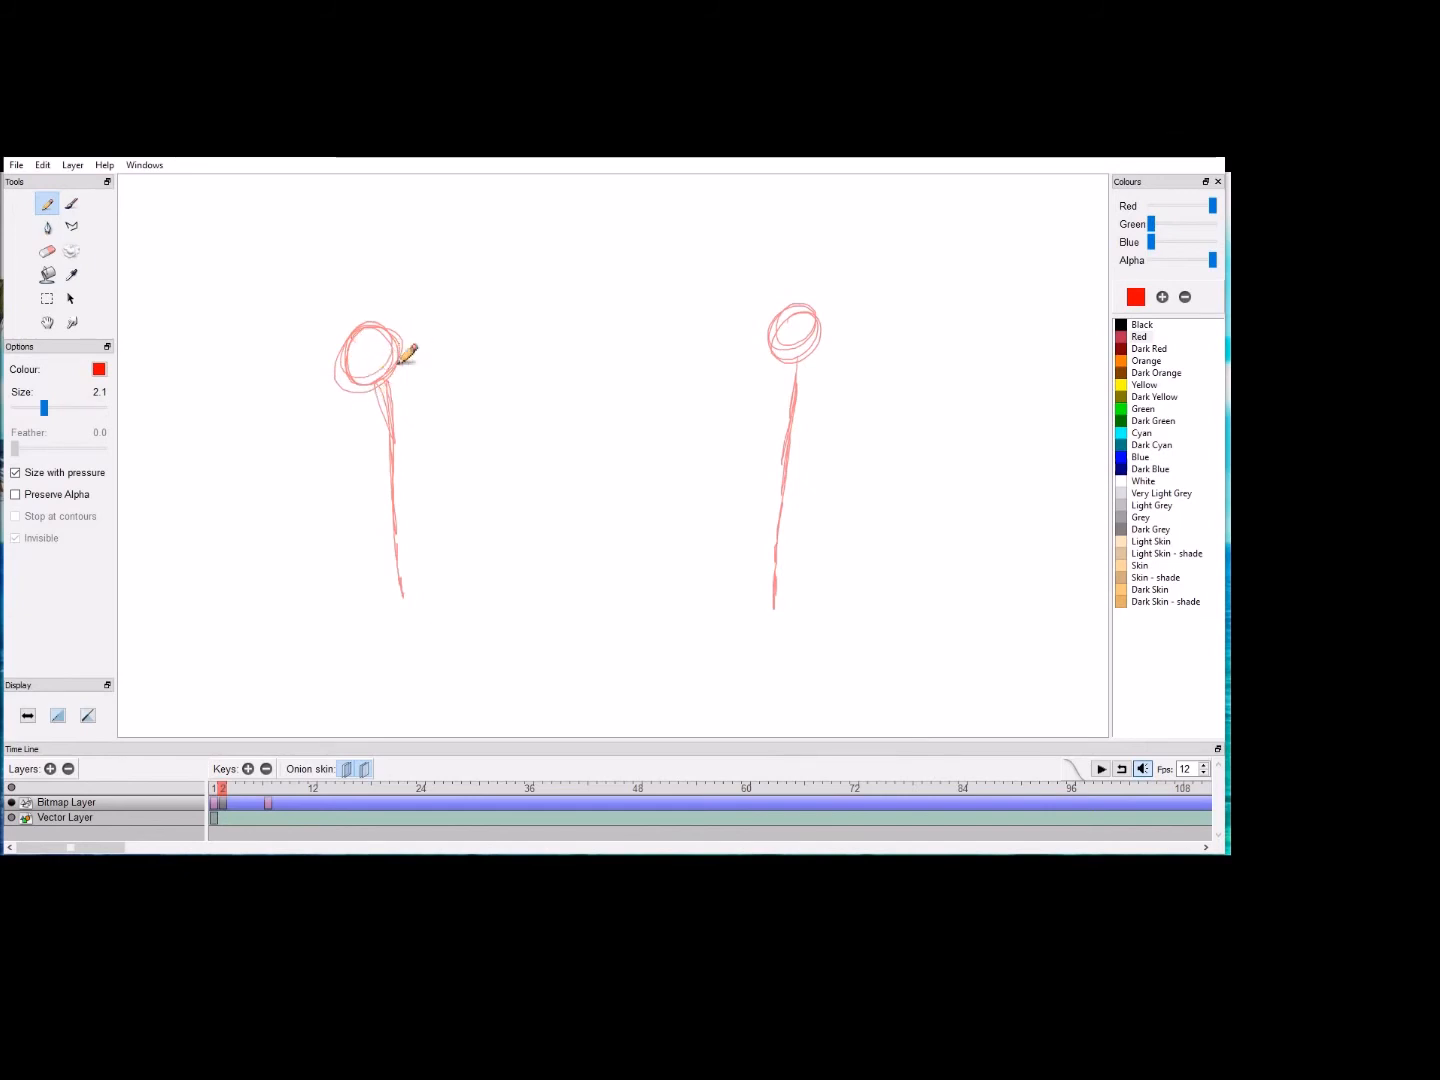
pyautogui.moveTo(402, 338)
pyautogui.mouseDown()
pyautogui.moveTo(367, 396)
pyautogui.moveTo(388, 346)
pyautogui.moveTo(380, 398)
pyautogui.moveTo(369, 365)
pyautogui.moveTo(410, 356)
pyautogui.moveTo(372, 368)
pyautogui.mouseUp()
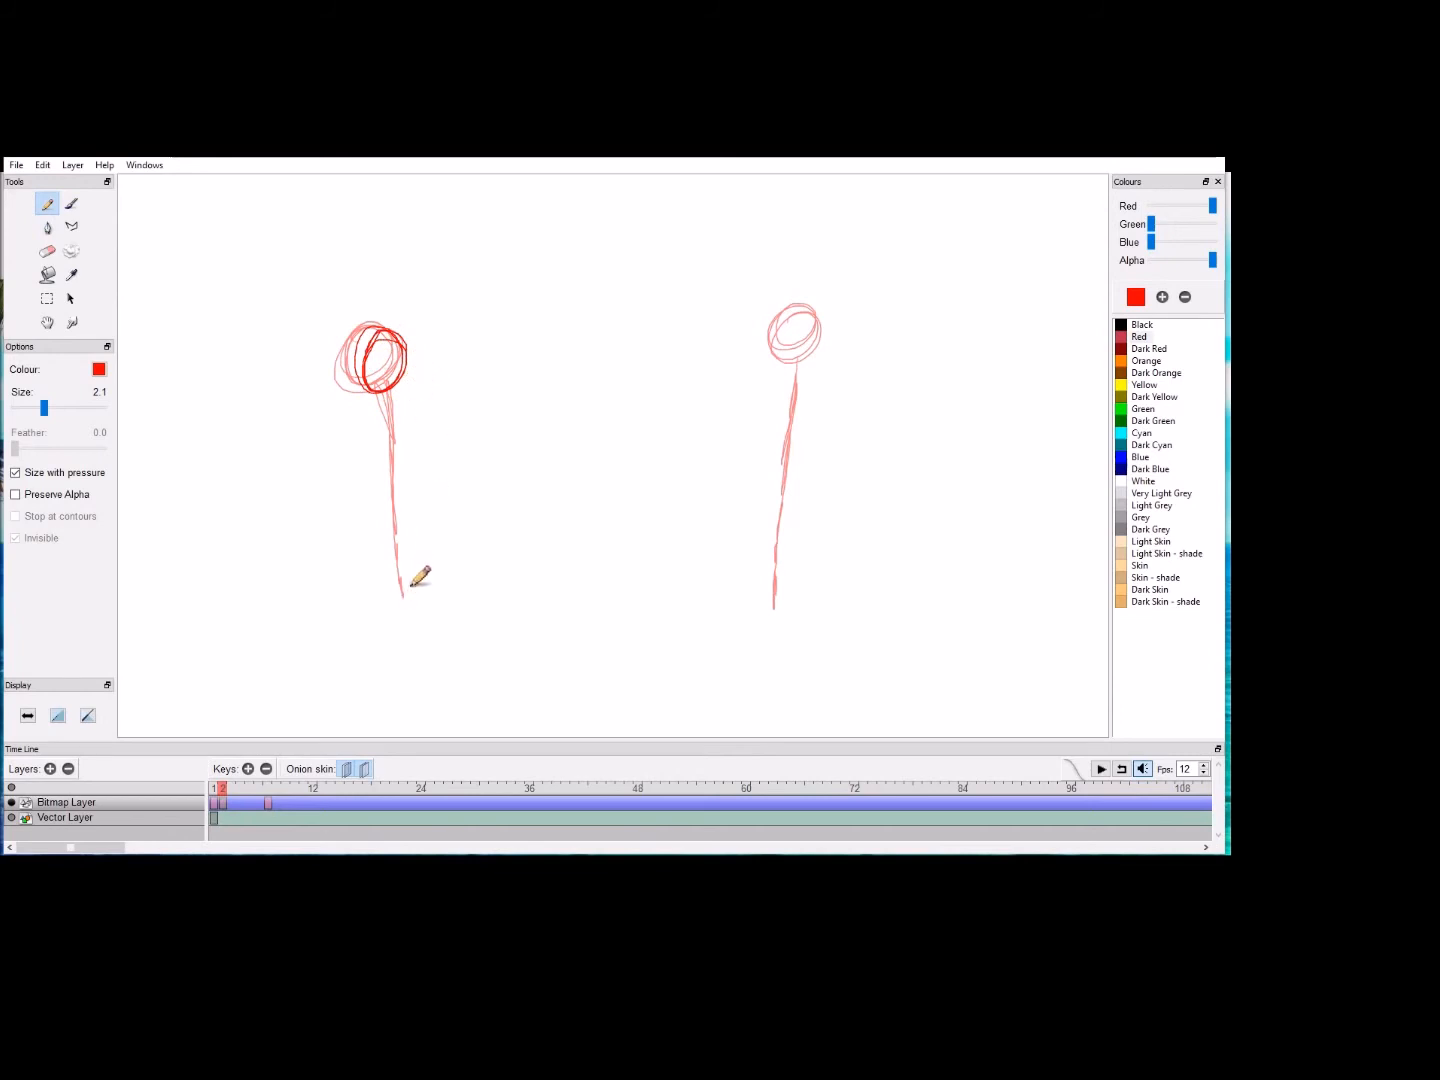
pyautogui.moveTo(406, 598)
pyautogui.mouseDown()
pyautogui.moveTo(420, 517)
pyautogui.moveTo(393, 400)
pyautogui.moveTo(418, 520)
pyautogui.mouseUp()
pyautogui.click(248, 769)
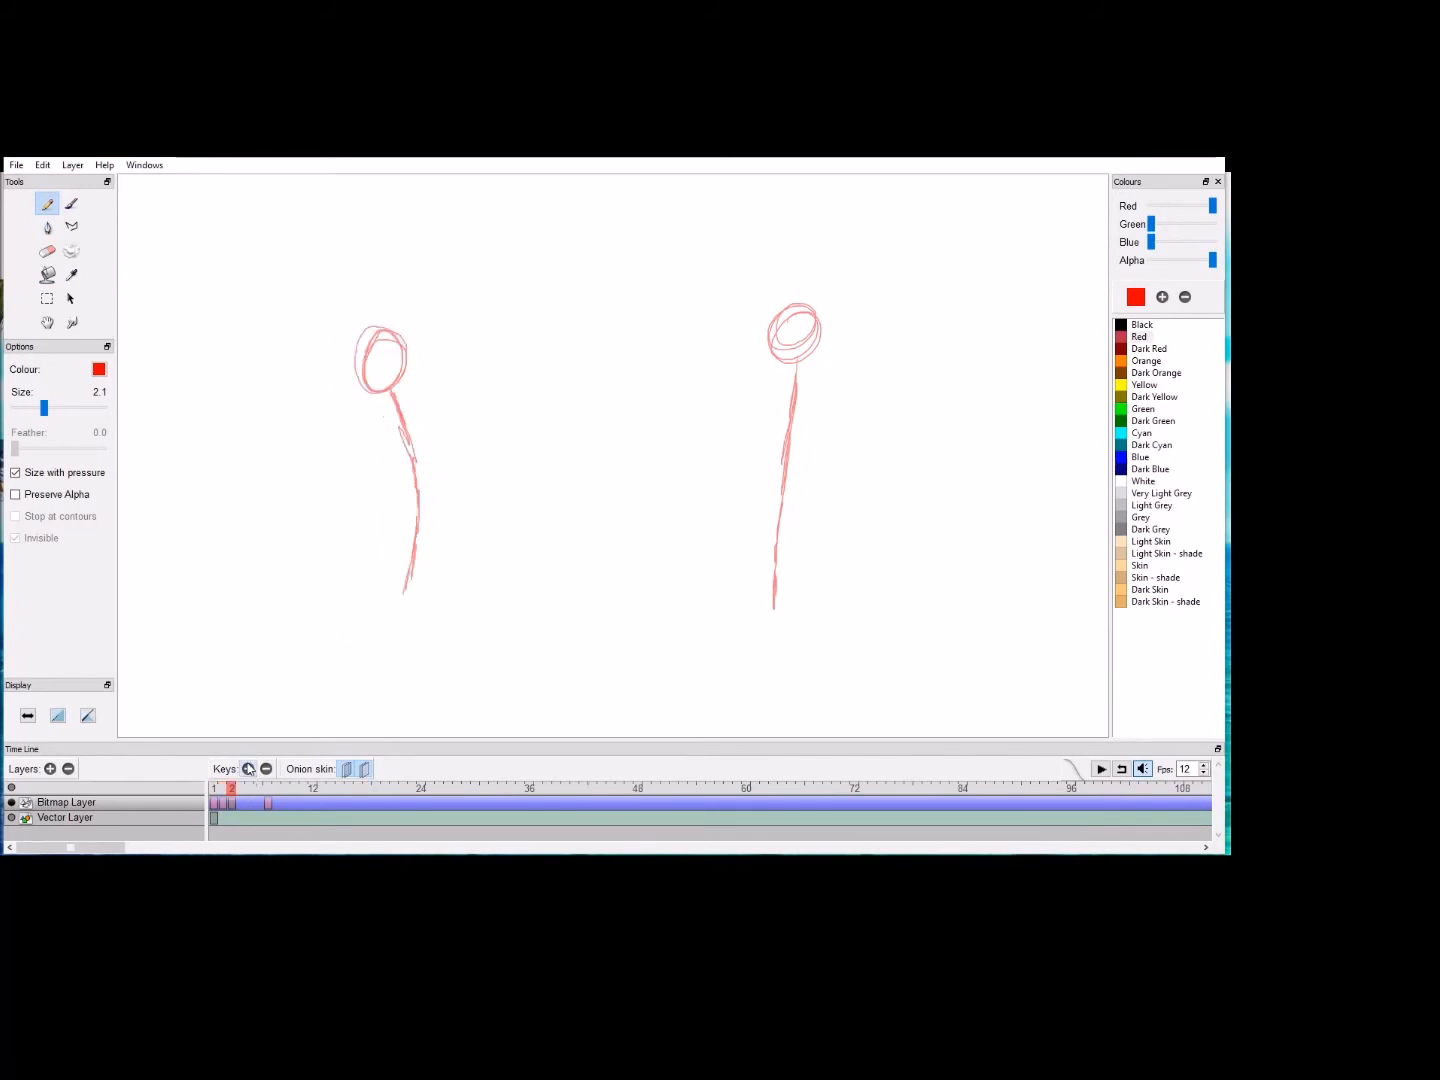
pyautogui.moveTo(404, 358)
pyautogui.mouseDown()
pyautogui.moveTo(394, 394)
pyautogui.moveTo(386, 385)
pyautogui.moveTo(393, 342)
pyautogui.moveTo(408, 345)
pyautogui.moveTo(417, 366)
pyautogui.moveTo(393, 382)
pyautogui.moveTo(433, 397)
pyautogui.moveTo(462, 463)
pyautogui.moveTo(420, 392)
pyautogui.moveTo(437, 399)
pyautogui.moveTo(470, 457)
pyautogui.moveTo(403, 602)
pyautogui.moveTo(462, 479)
pyautogui.moveTo(428, 399)
pyautogui.moveTo(459, 461)
pyautogui.moveTo(445, 495)
pyautogui.mouseUp()
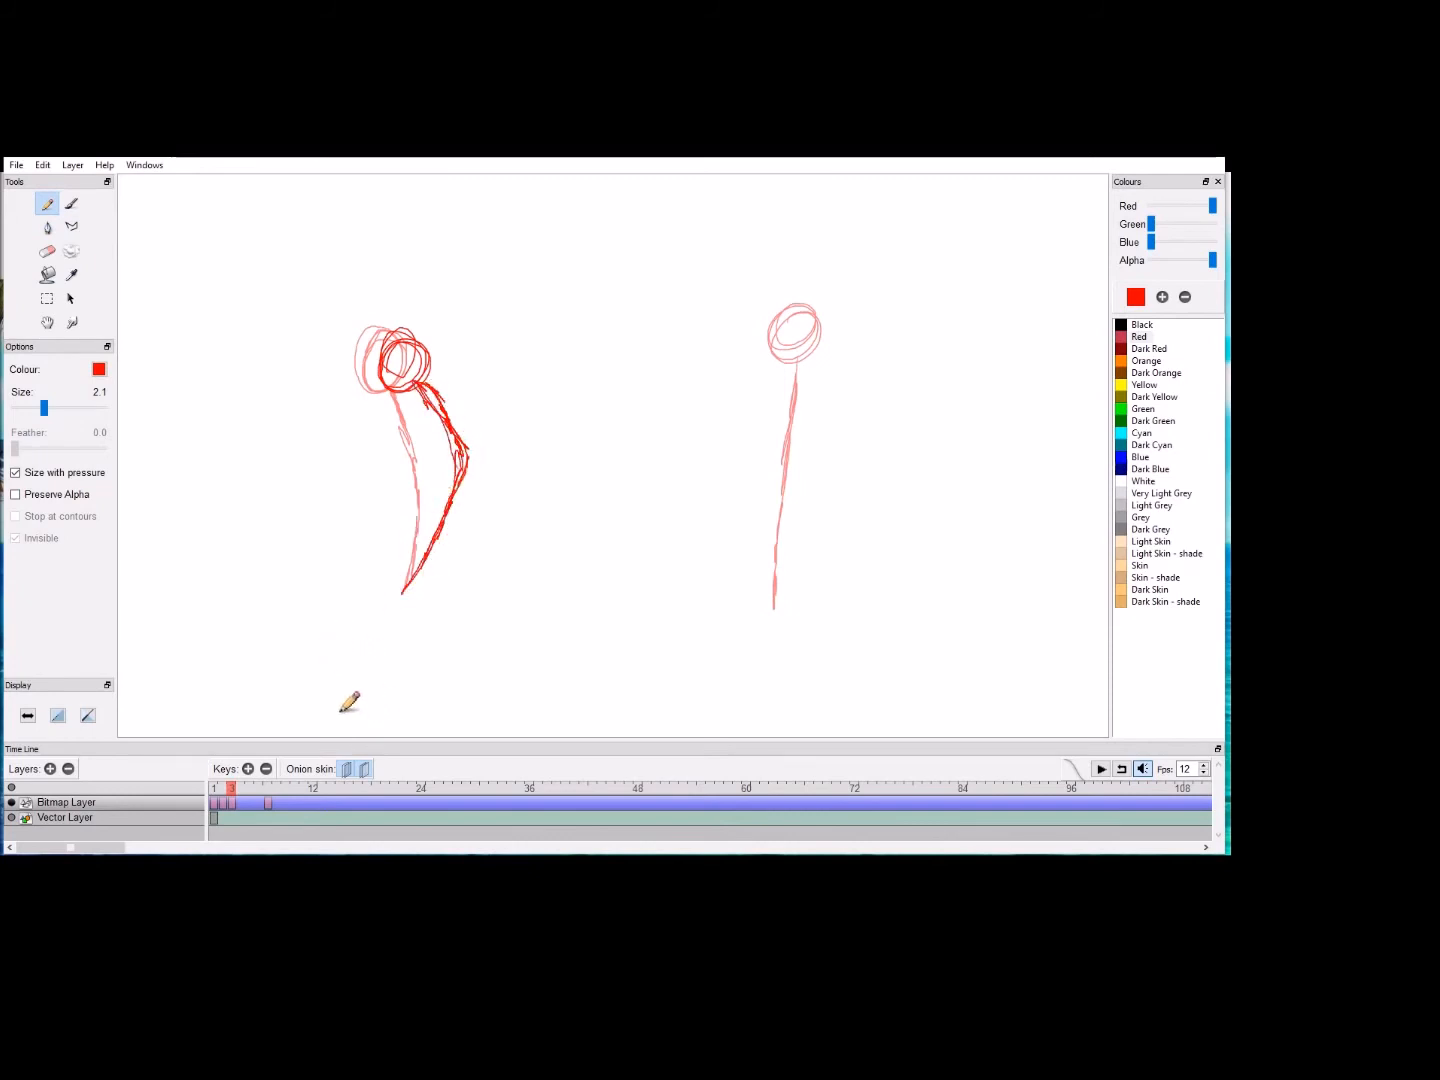
# Step: Add a keyframe at frame 4 and draw the bowed stick farther along, with jagged smear lines trailing behind its head and body
pyautogui.click(248, 769)
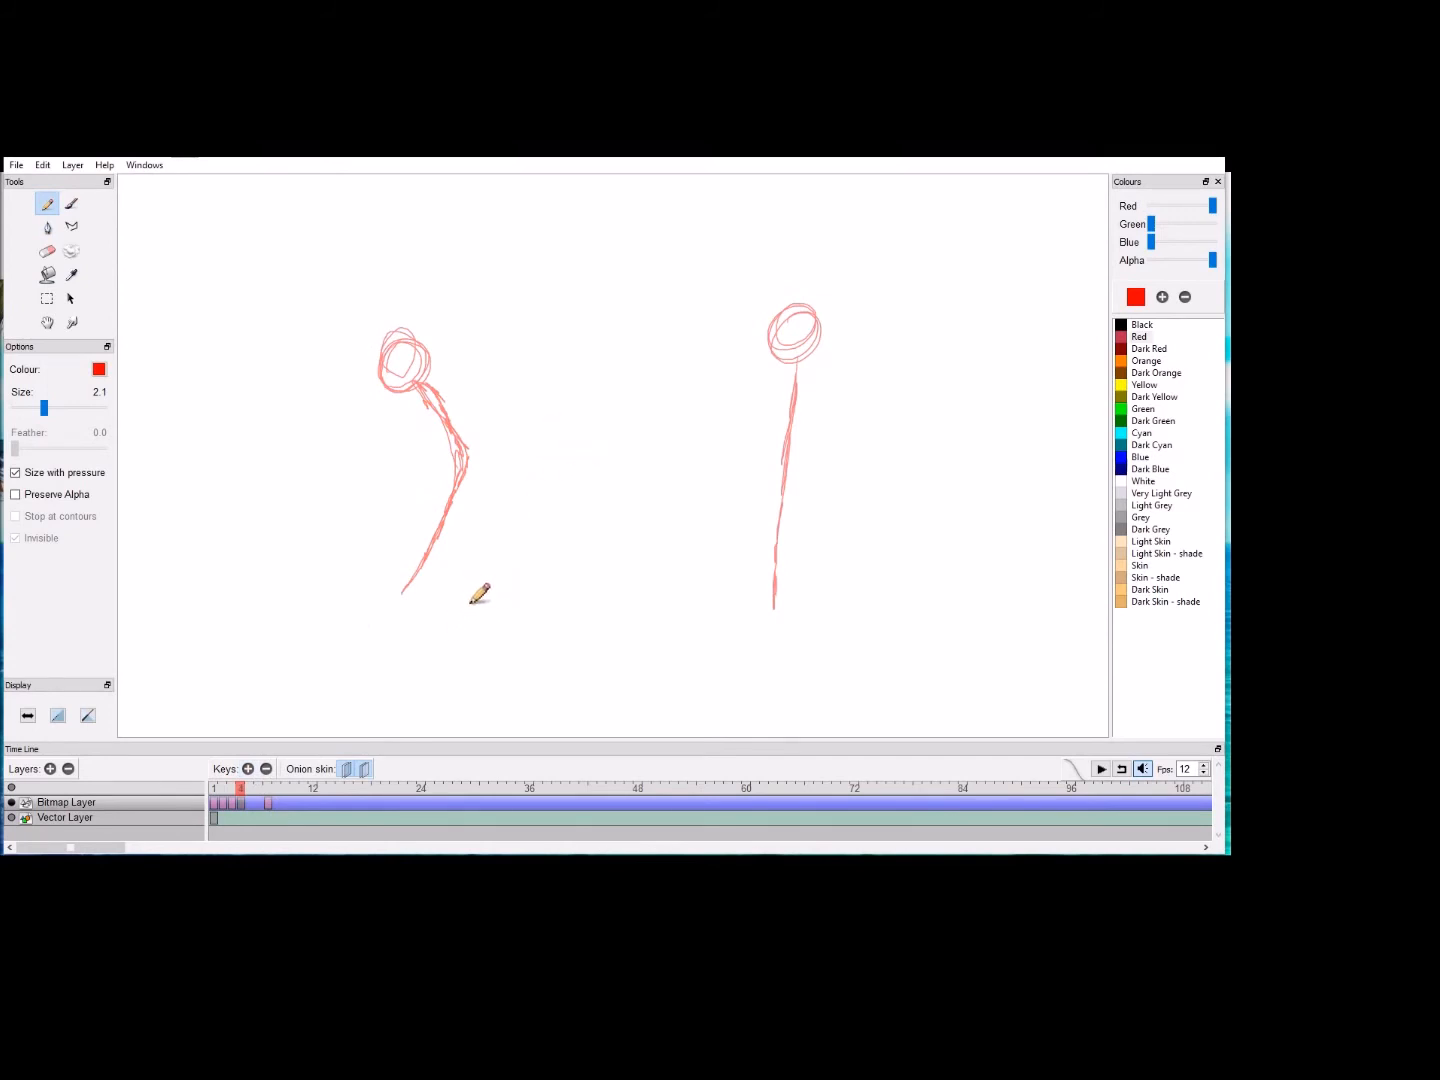
pyautogui.moveTo(474, 598)
pyautogui.mouseDown()
pyautogui.moveTo(466, 541)
pyautogui.moveTo(493, 503)
pyautogui.moveTo(498, 448)
pyautogui.moveTo(434, 402)
pyautogui.moveTo(465, 395)
pyautogui.moveTo(463, 359)
pyautogui.moveTo(464, 374)
pyautogui.moveTo(432, 372)
pyautogui.moveTo(466, 384)
pyautogui.mouseUp()
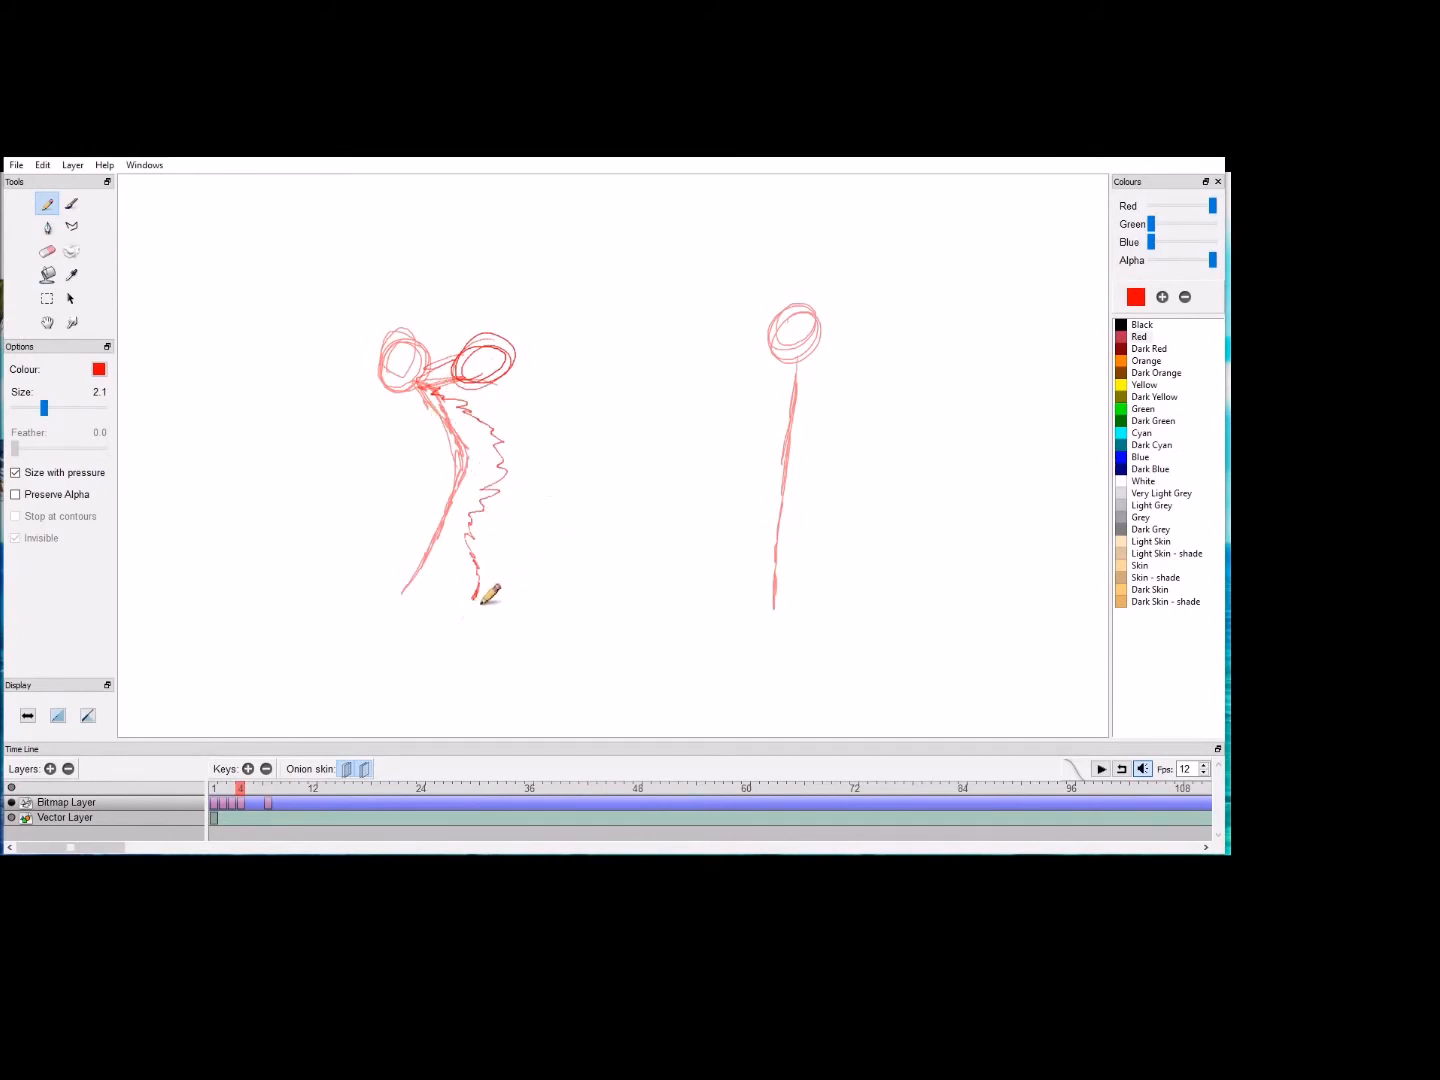
pyautogui.moveTo(481, 601)
pyautogui.mouseDown()
pyautogui.moveTo(514, 506)
pyautogui.moveTo(514, 385)
pyautogui.moveTo(466, 450)
pyautogui.moveTo(486, 590)
pyautogui.mouseUp()
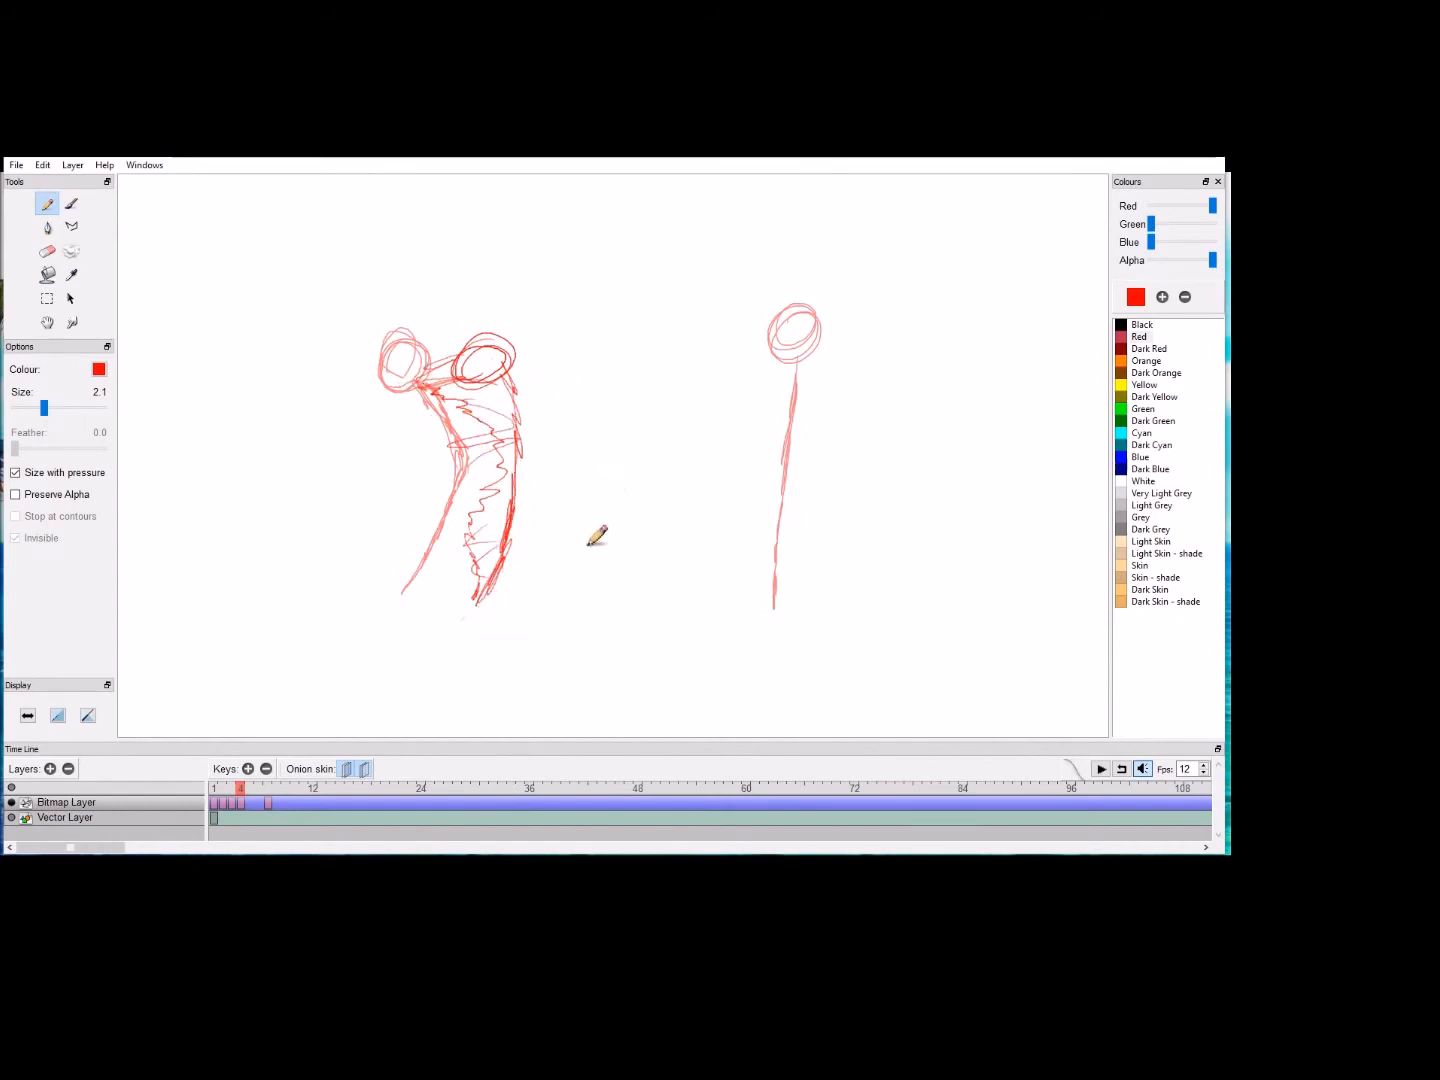
# Step: Add a keyframe at frame 5 and draw the bowed stick with trailing smear lines midway between the start and end poses
pyautogui.click(248, 769)
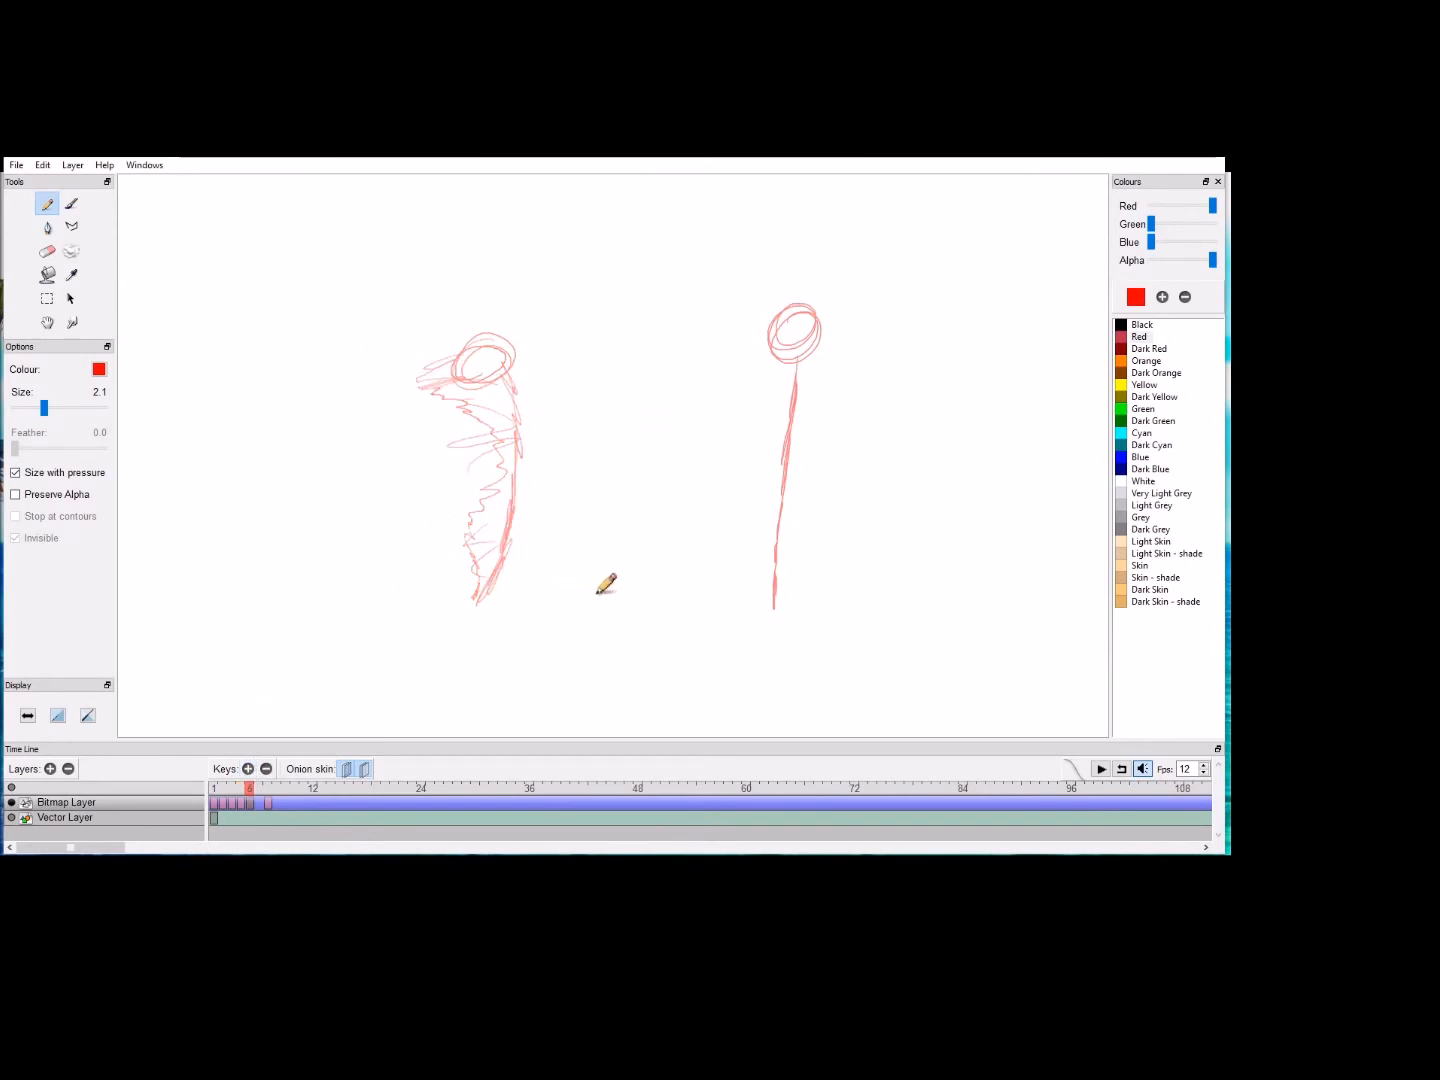
pyautogui.moveTo(579, 610)
pyautogui.mouseDown()
pyautogui.moveTo(623, 568)
pyautogui.moveTo(644, 462)
pyautogui.moveTo(606, 379)
pyautogui.moveTo(652, 450)
pyautogui.mouseUp()
pyautogui.moveTo(610, 375)
pyautogui.mouseDown()
pyautogui.moveTo(598, 341)
pyautogui.moveTo(640, 334)
pyautogui.moveTo(579, 412)
pyautogui.moveTo(531, 443)
pyautogui.moveTo(558, 466)
pyautogui.moveTo(590, 580)
pyautogui.moveTo(521, 474)
pyautogui.moveTo(549, 388)
pyautogui.moveTo(508, 378)
pyautogui.moveTo(592, 384)
pyautogui.mouseUp()
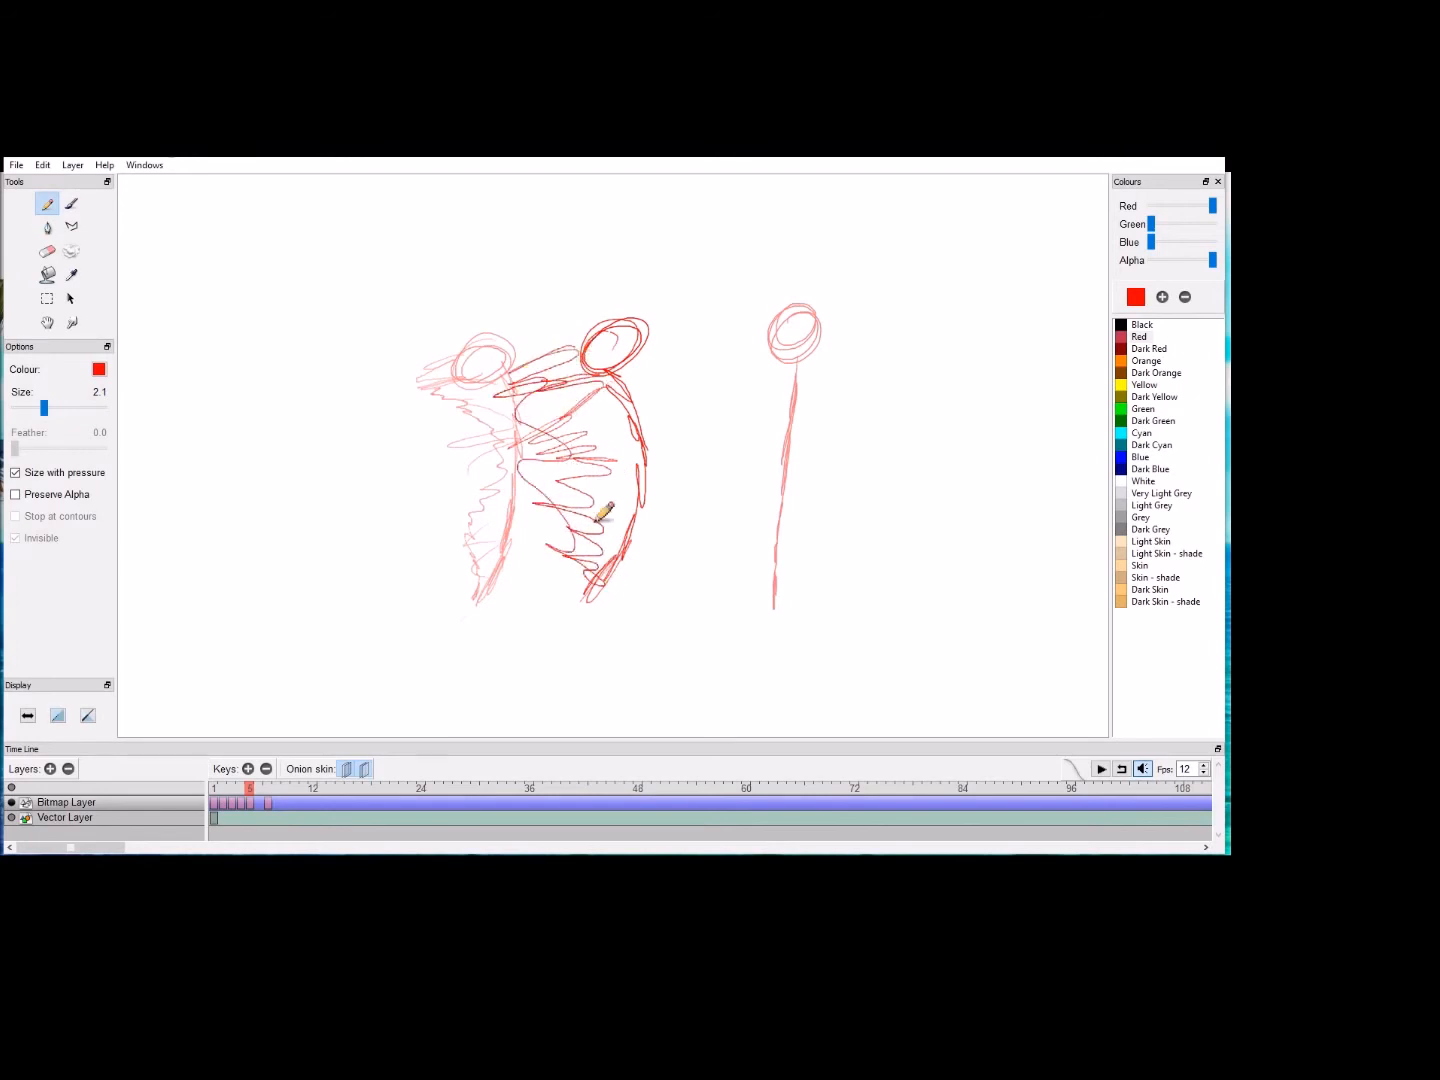
# Step: Add a keyframe at frame 6 and draw the smeared, bowed stick just short of the end pose
pyautogui.click(257, 787)
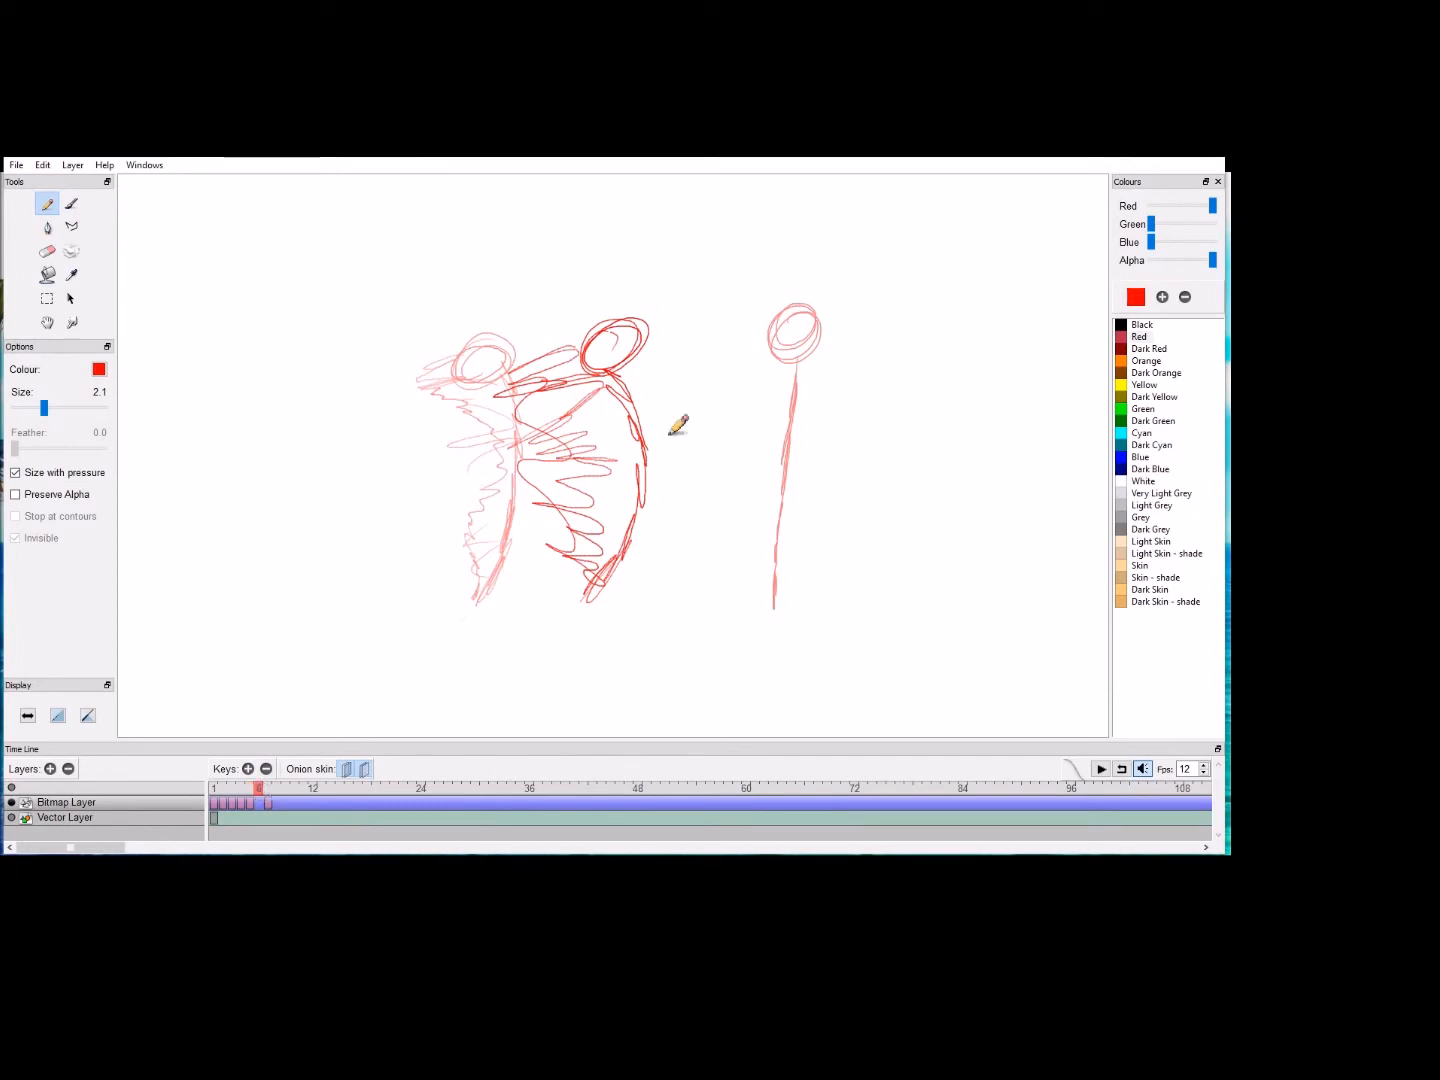
pyautogui.click(248, 769)
pyautogui.moveTo(724, 608)
pyautogui.mouseDown()
pyautogui.moveTo(790, 488)
pyautogui.moveTo(772, 421)
pyautogui.moveTo(709, 367)
pyautogui.moveTo(717, 333)
pyautogui.moveTo(719, 357)
pyautogui.moveTo(688, 371)
pyautogui.moveTo(626, 374)
pyautogui.moveTo(743, 390)
pyautogui.moveTo(730, 424)
pyautogui.moveTo(734, 405)
pyautogui.moveTo(671, 401)
pyautogui.moveTo(691, 424)
pyautogui.moveTo(733, 390)
pyautogui.moveTo(648, 424)
pyautogui.moveTo(656, 446)
pyautogui.moveTo(714, 465)
pyautogui.moveTo(629, 509)
pyautogui.moveTo(745, 625)
pyautogui.mouseUp()
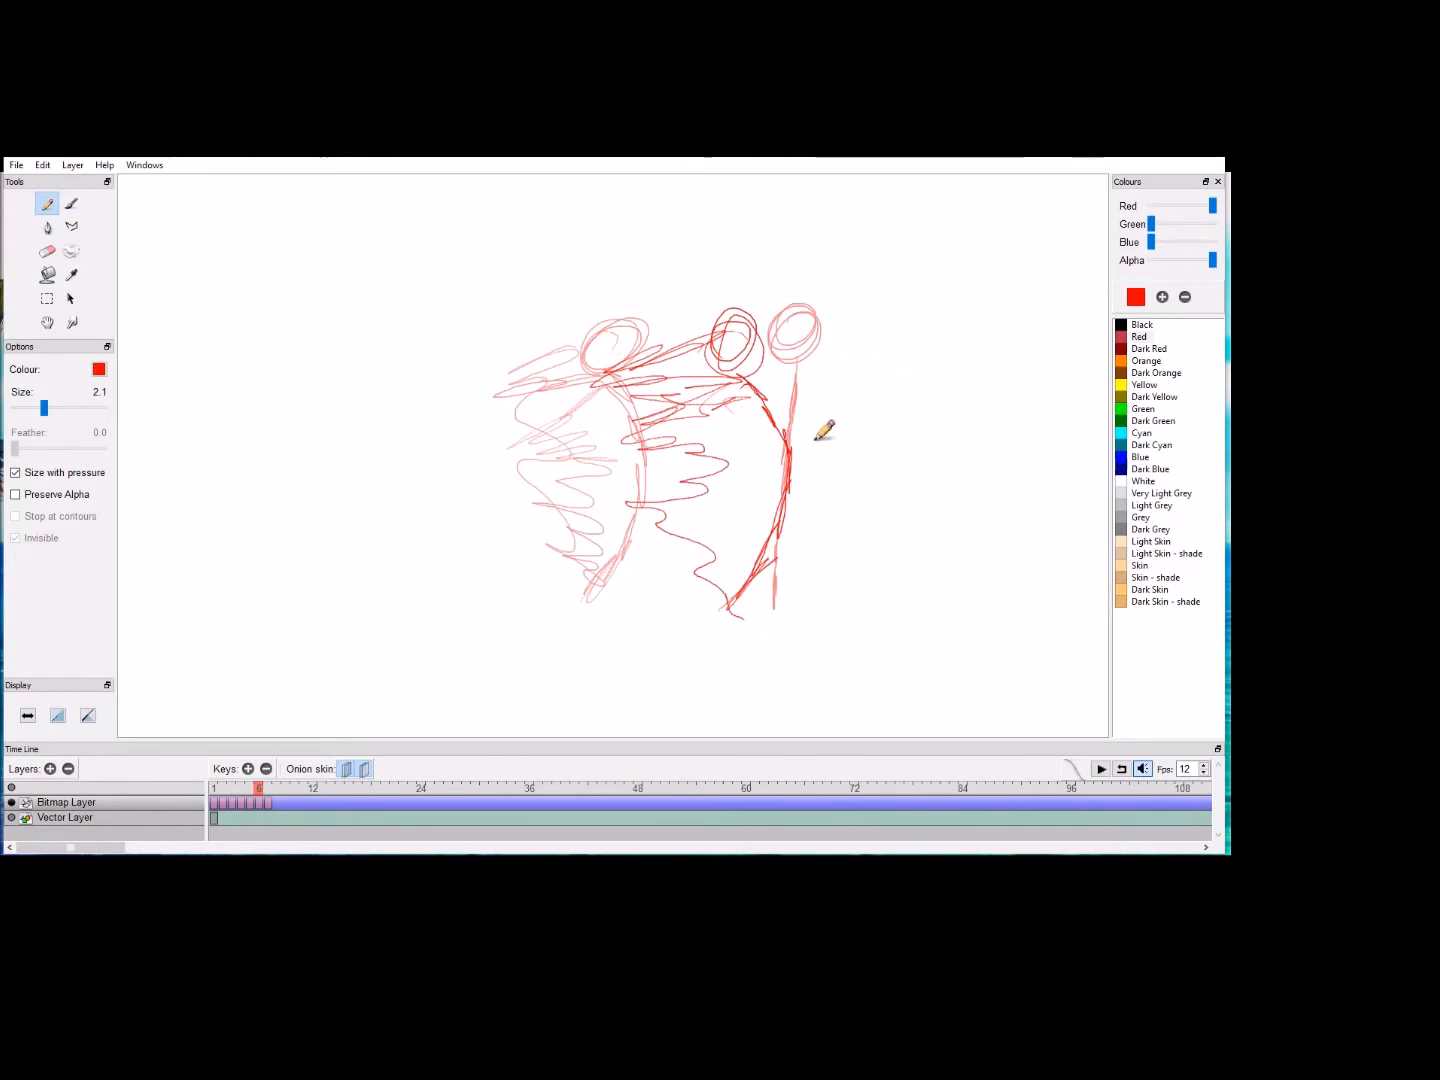
# Step: Replace the keyframe at frame 7 with an overshoot drawing whose head whips past the base, with smear lines trailing behind it
pyautogui.moveTo(245, 795)
pyautogui.mouseDown()
pyautogui.moveTo(214, 796)
pyautogui.moveTo(266, 801)
pyautogui.mouseUp()
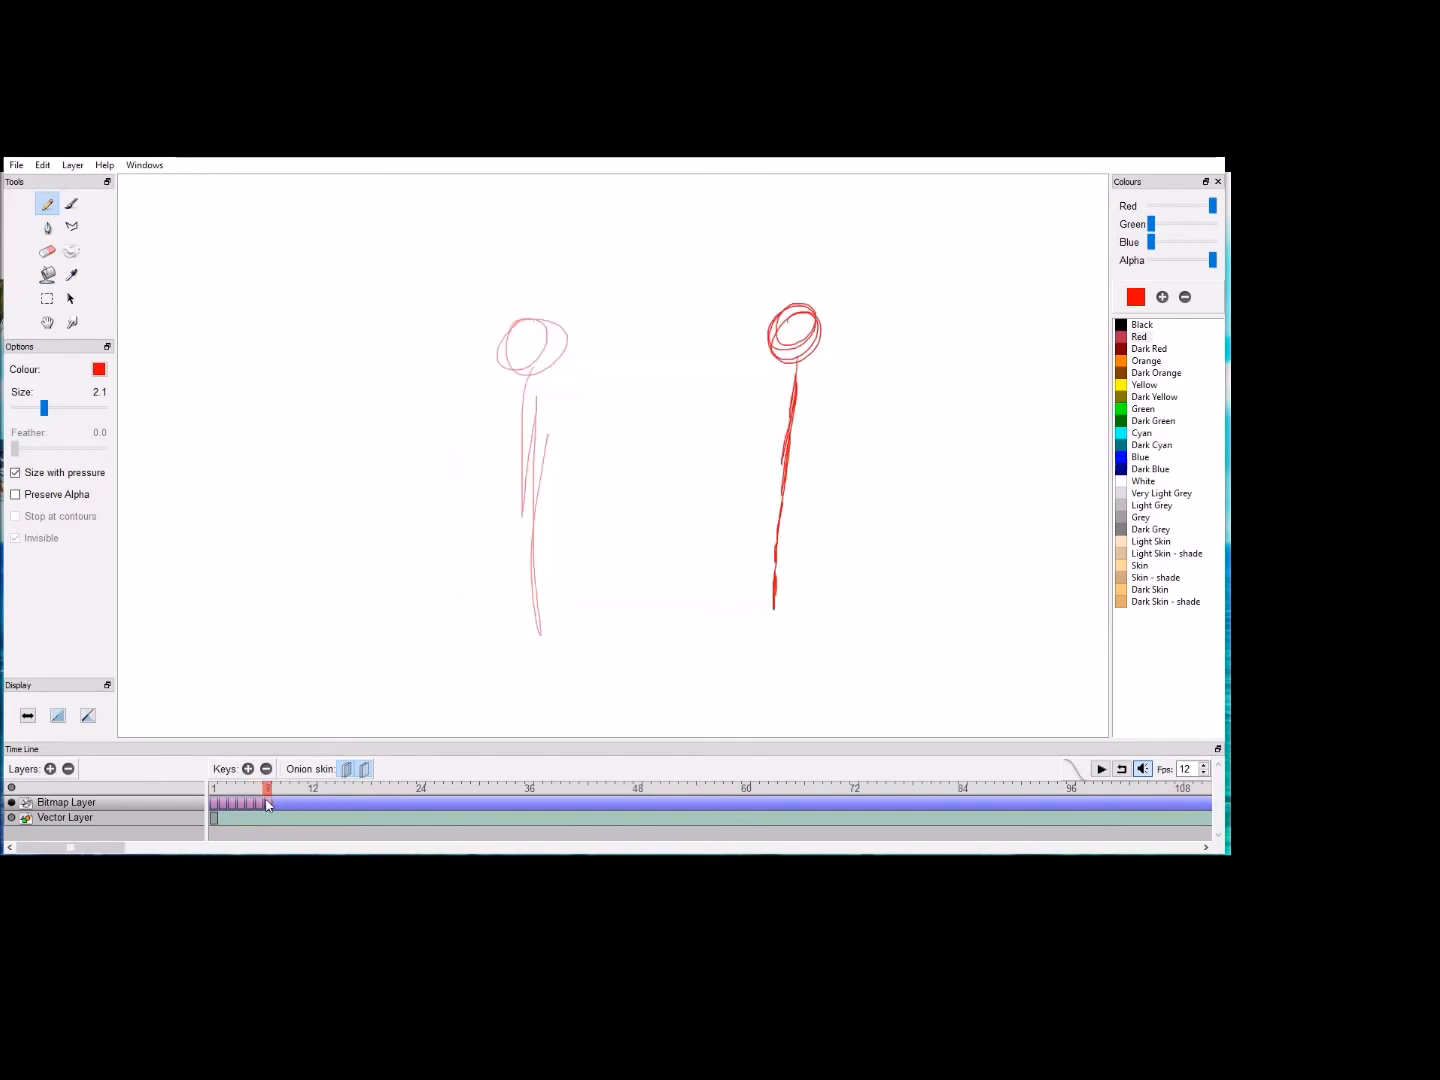
pyautogui.click(265, 769)
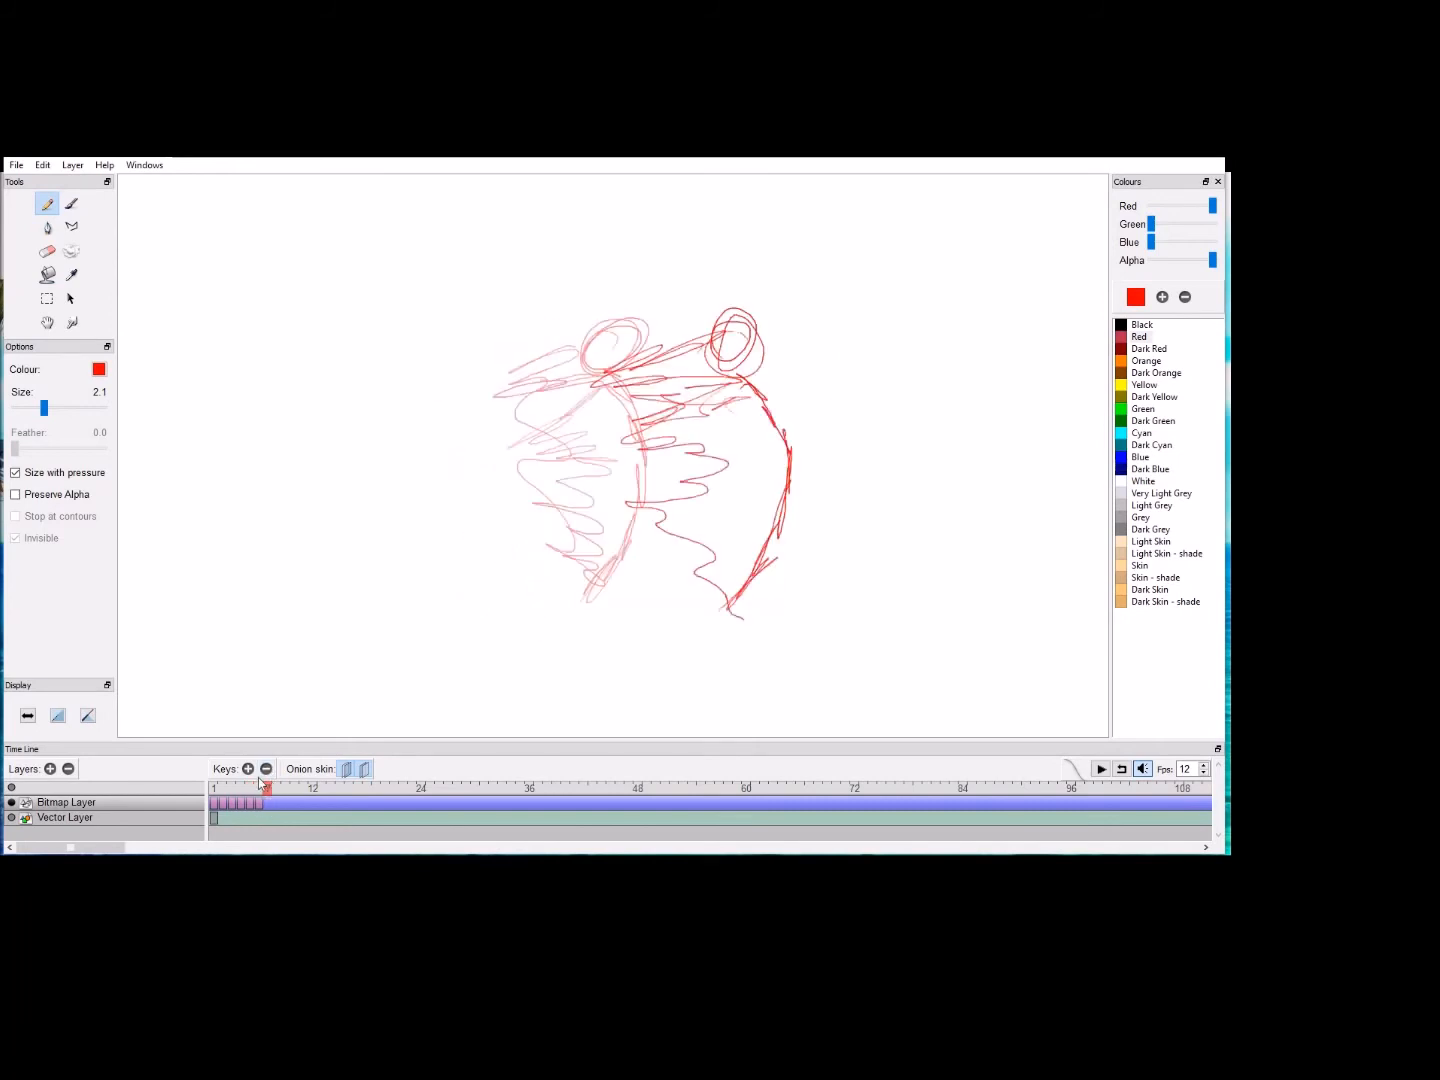
pyautogui.click(249, 769)
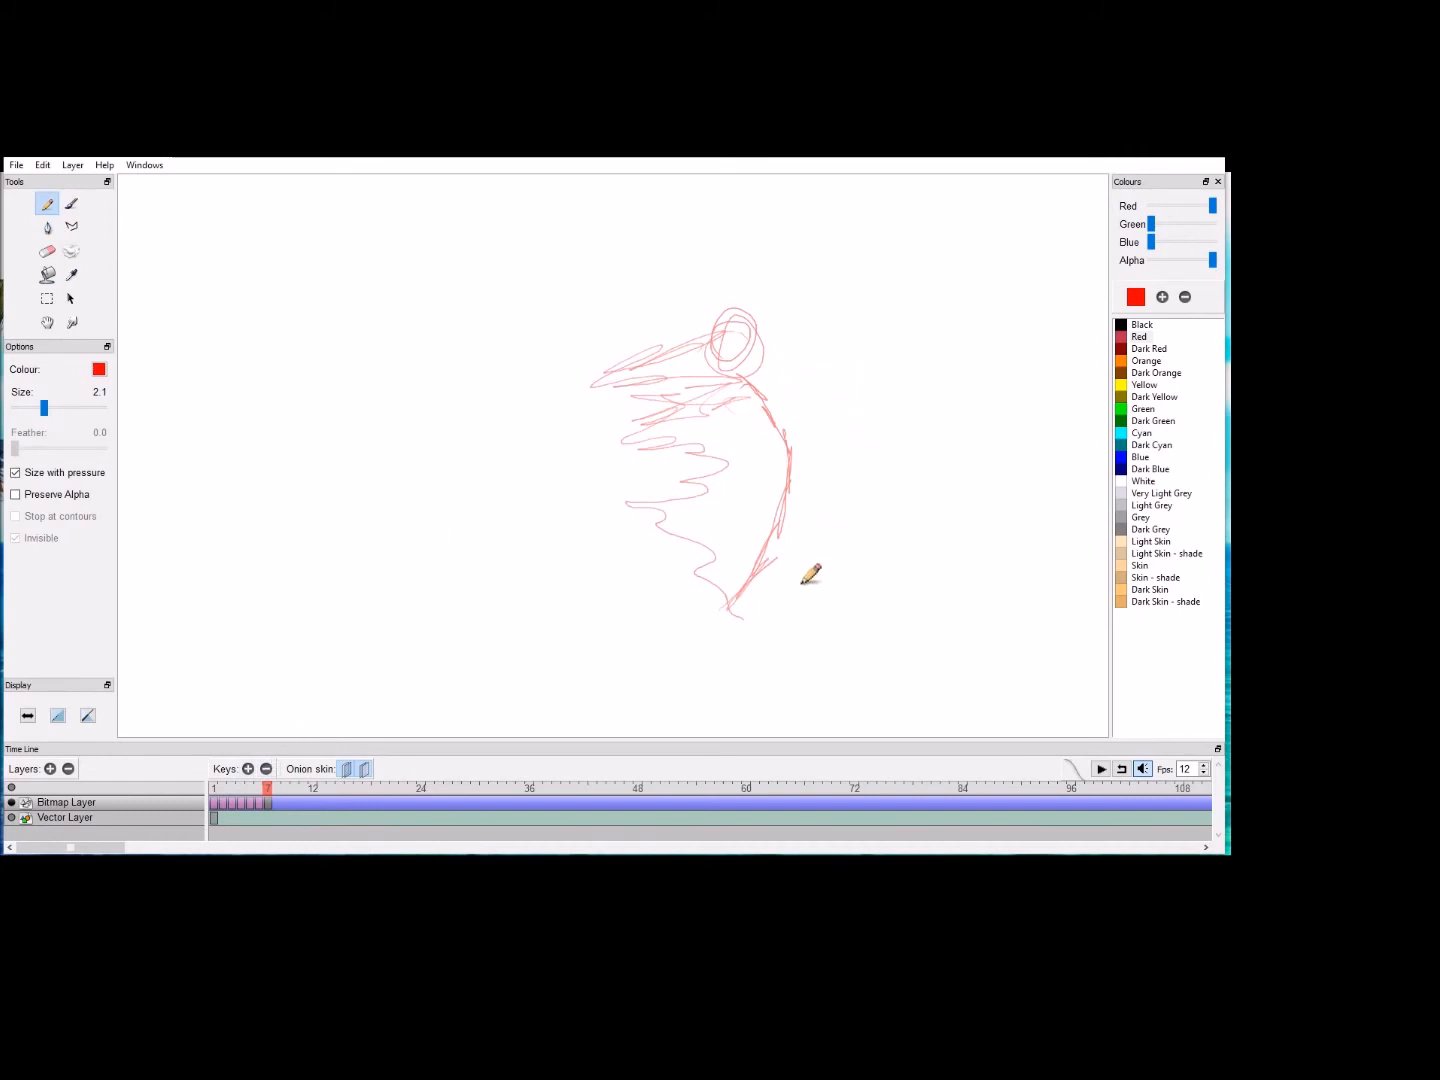
pyautogui.moveTo(789, 606)
pyautogui.mouseDown()
pyautogui.moveTo(800, 436)
pyautogui.moveTo(855, 366)
pyautogui.moveTo(807, 456)
pyautogui.mouseUp()
pyautogui.moveTo(858, 366)
pyautogui.mouseDown()
pyautogui.moveTo(803, 497)
pyautogui.moveTo(800, 590)
pyautogui.mouseUp()
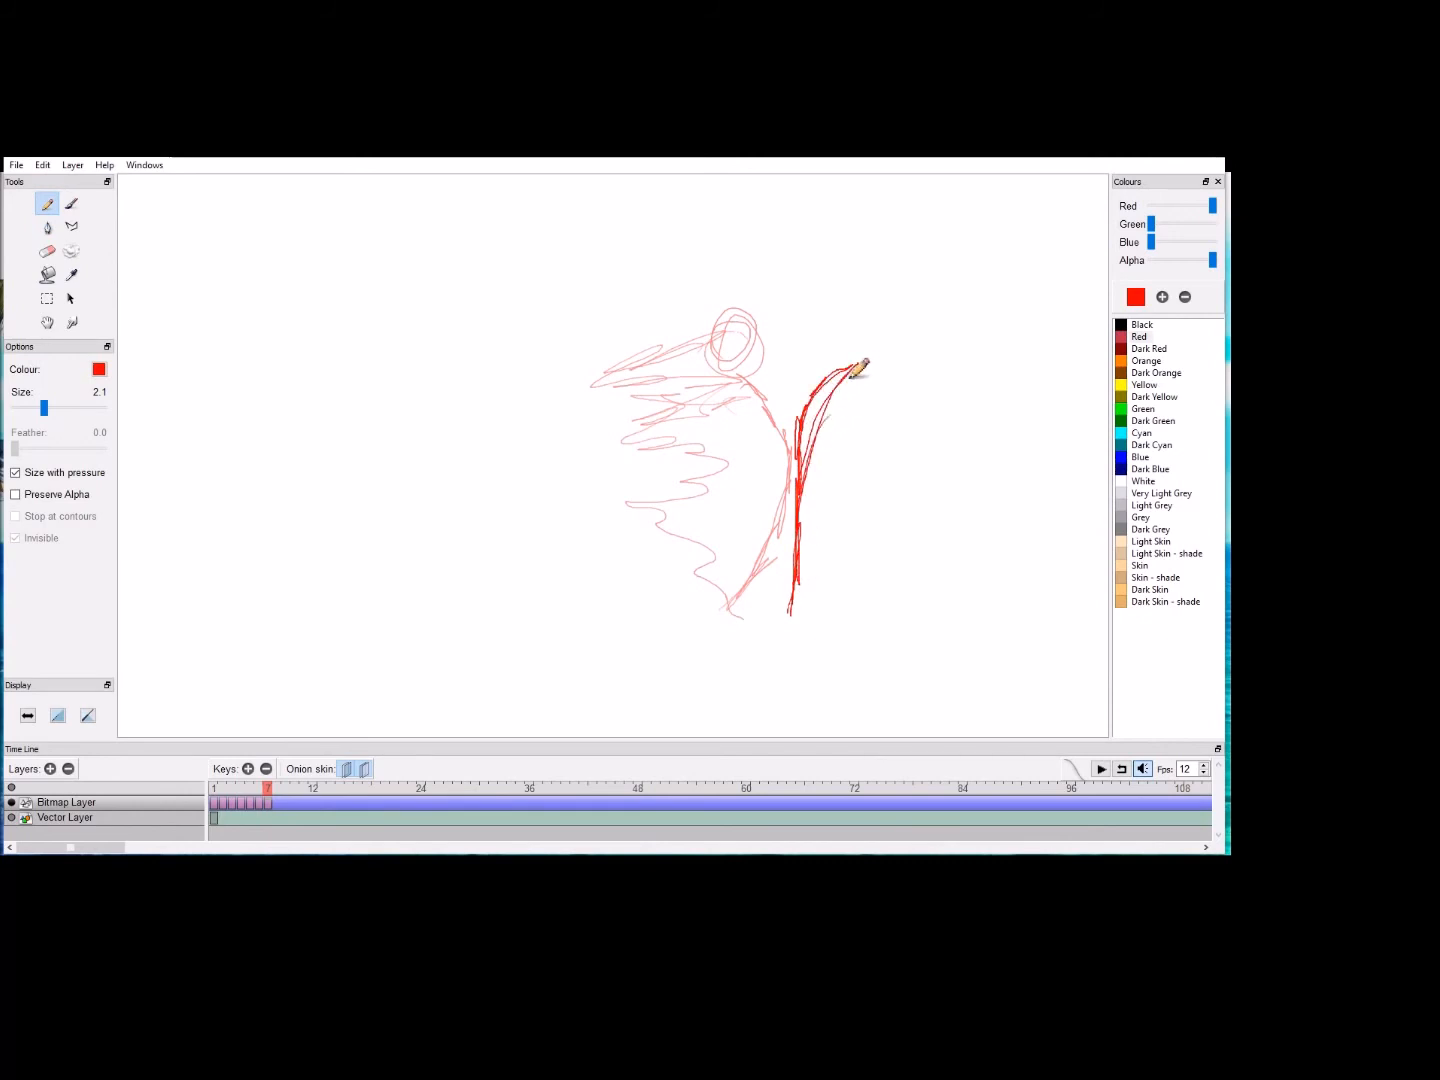
pyautogui.moveTo(900, 344)
pyautogui.mouseDown()
pyautogui.moveTo(905, 377)
pyautogui.moveTo(871, 382)
pyautogui.moveTo(857, 314)
pyautogui.moveTo(818, 309)
pyautogui.moveTo(858, 334)
pyautogui.moveTo(856, 381)
pyautogui.moveTo(860, 370)
pyautogui.moveTo(824, 357)
pyautogui.moveTo(813, 502)
pyautogui.moveTo(864, 350)
pyautogui.moveTo(856, 309)
pyautogui.moveTo(808, 360)
pyautogui.mouseUp()
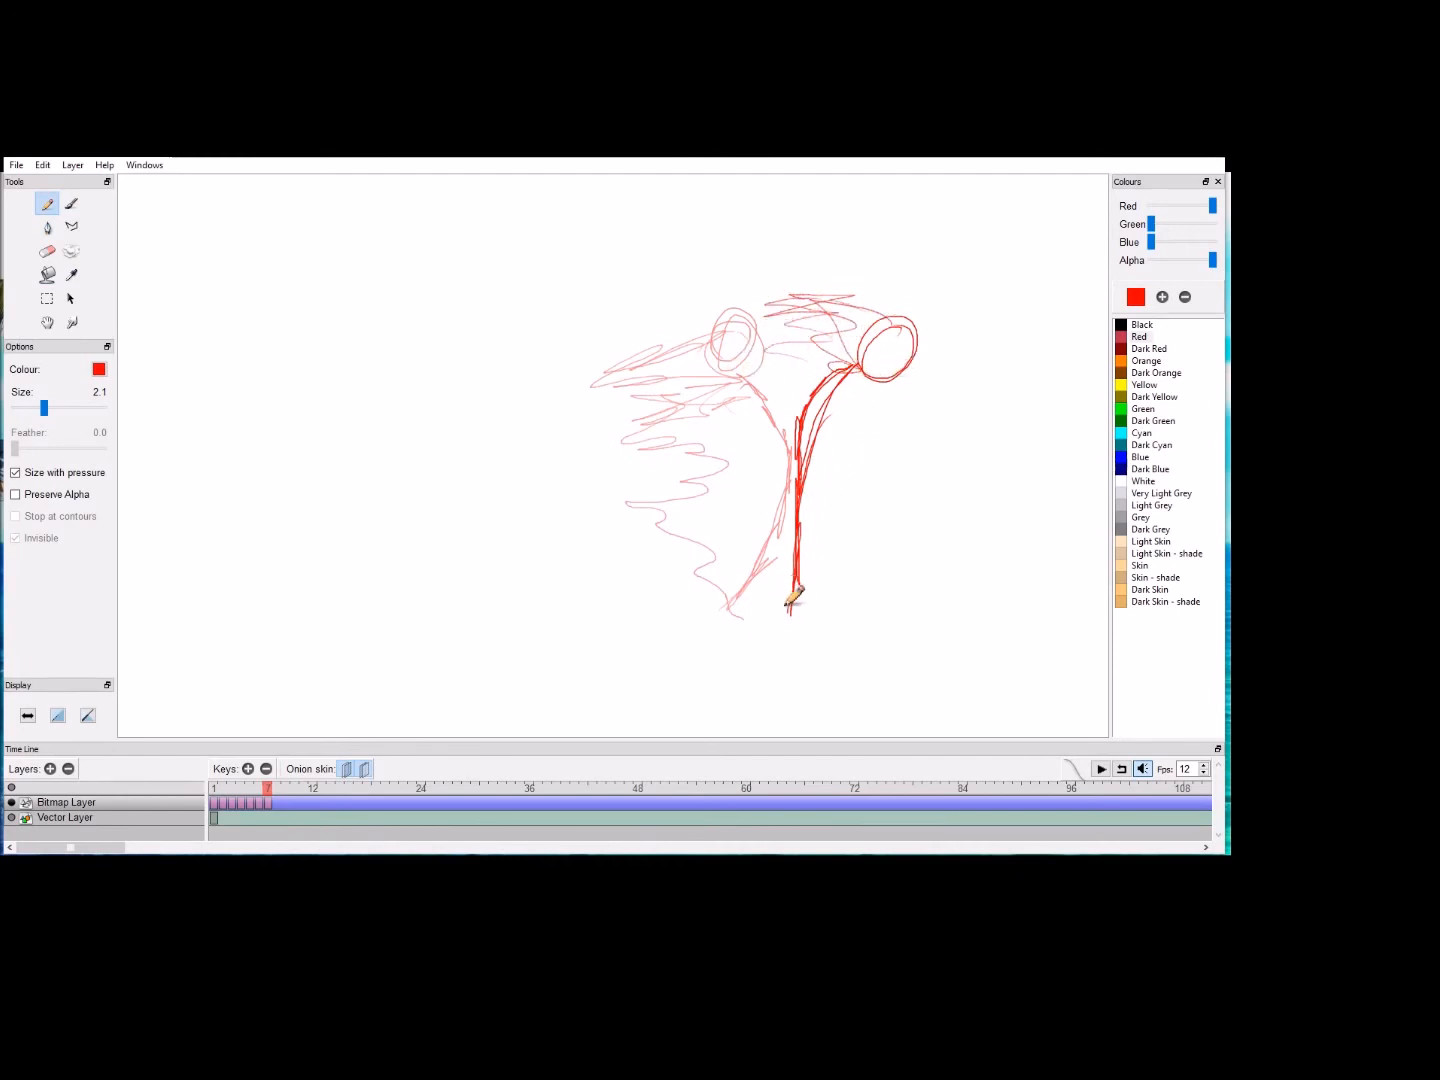
# Step: Add a keyframe at frame 8 with the stick settled back to nearly upright, and play the animation from frame 1
pyautogui.click(248, 769)
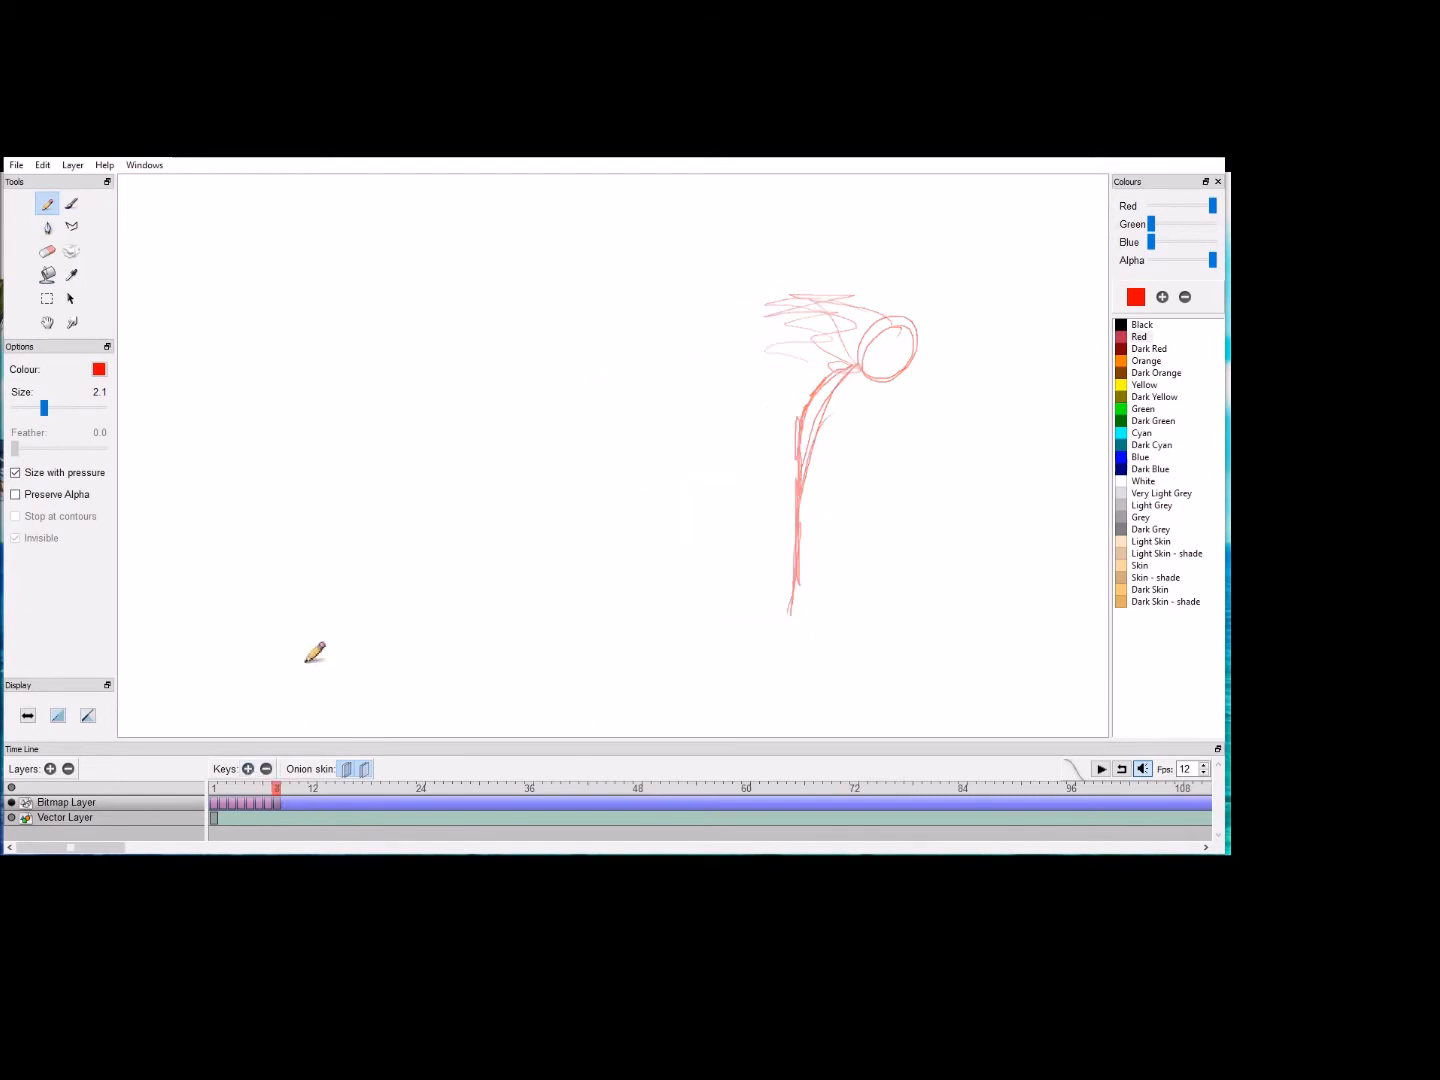
pyautogui.moveTo(797, 617)
pyautogui.mouseDown()
pyautogui.moveTo(822, 408)
pyautogui.moveTo(812, 375)
pyautogui.moveTo(832, 332)
pyautogui.moveTo(771, 331)
pyautogui.moveTo(826, 312)
pyautogui.moveTo(826, 346)
pyautogui.mouseUp()
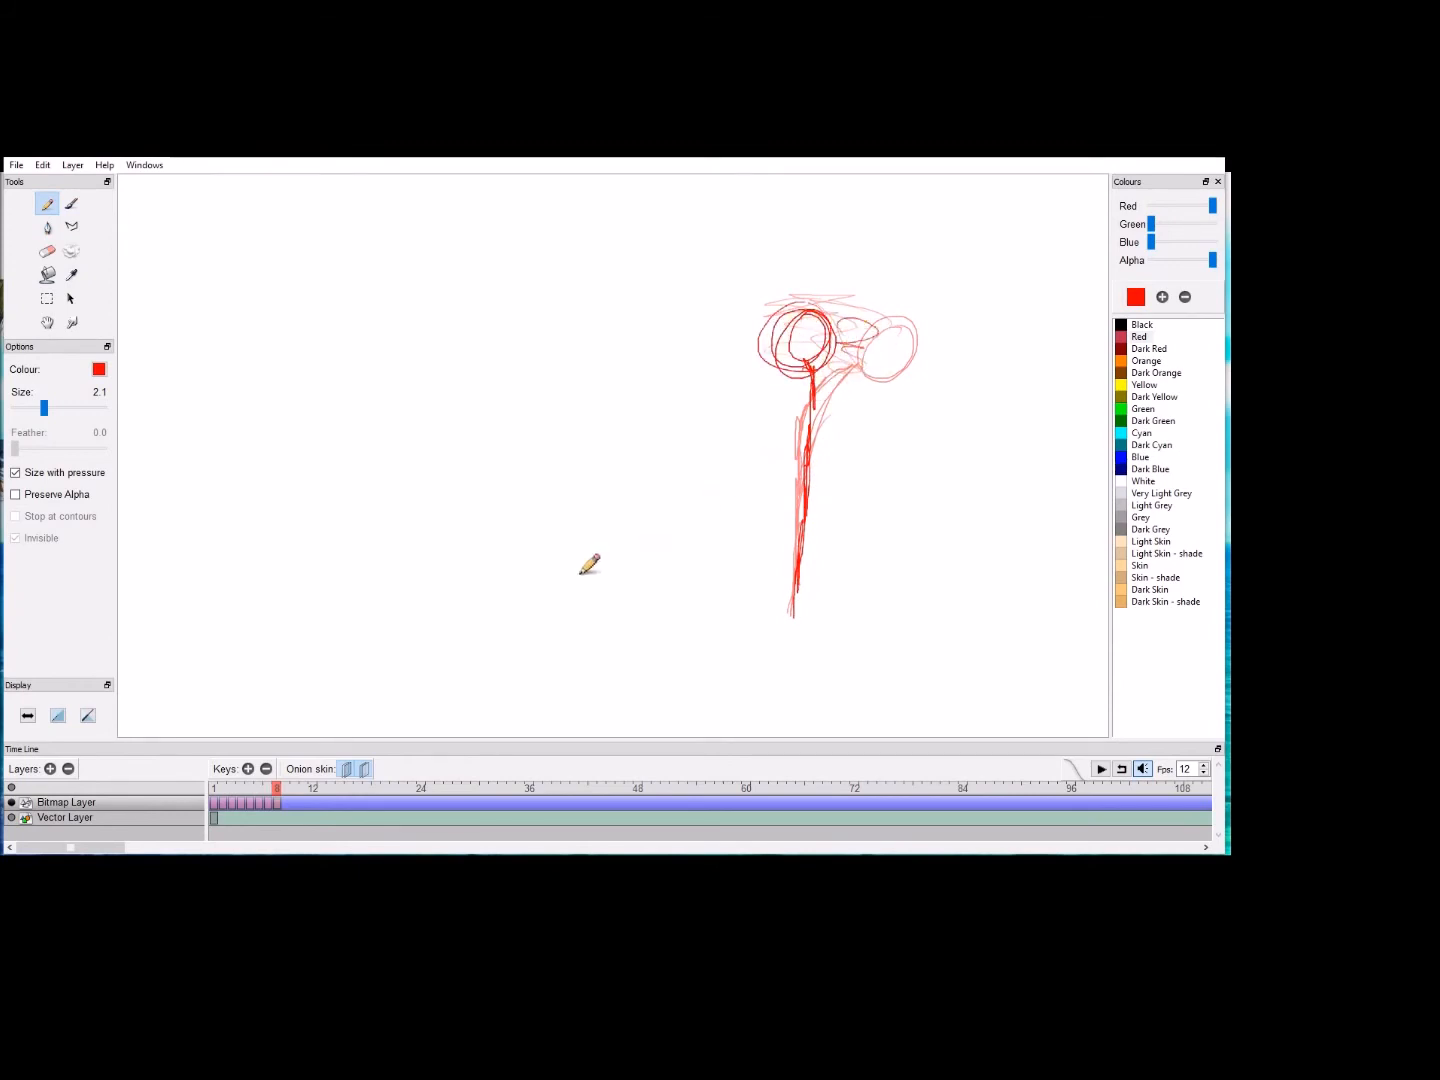
pyautogui.moveTo(229, 789)
pyautogui.mouseDown()
pyautogui.moveTo(216, 789)
pyautogui.moveTo(272, 789)
pyautogui.moveTo(199, 798)
pyautogui.mouseUp()
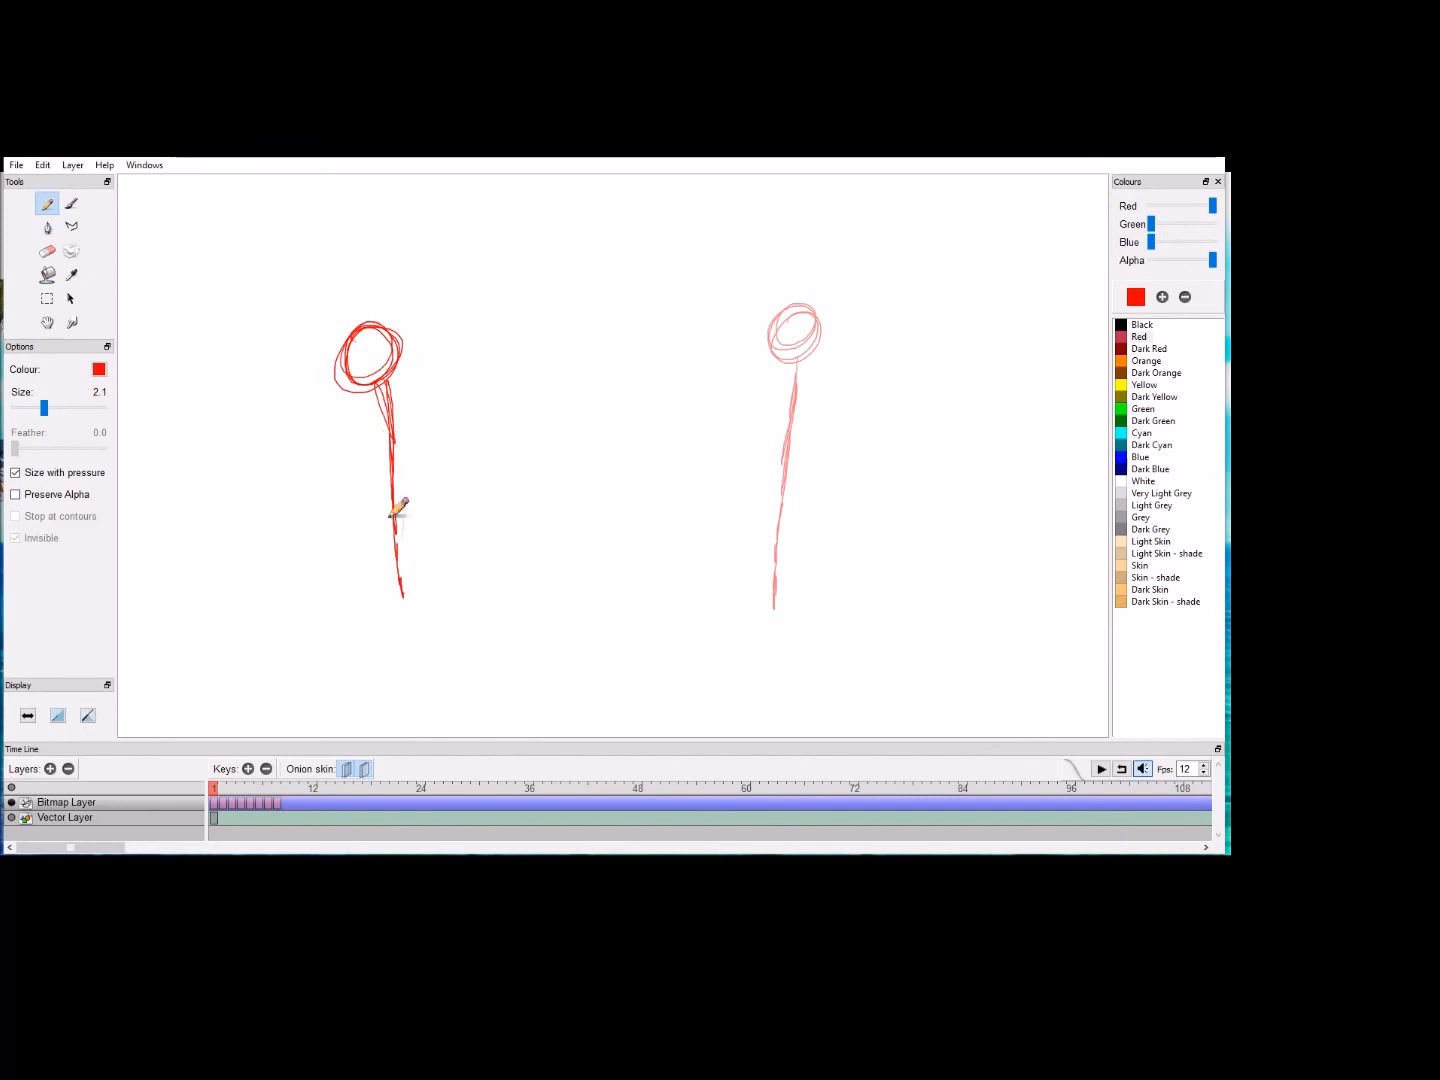
pyautogui.hotkey('ctrl', 'Return')
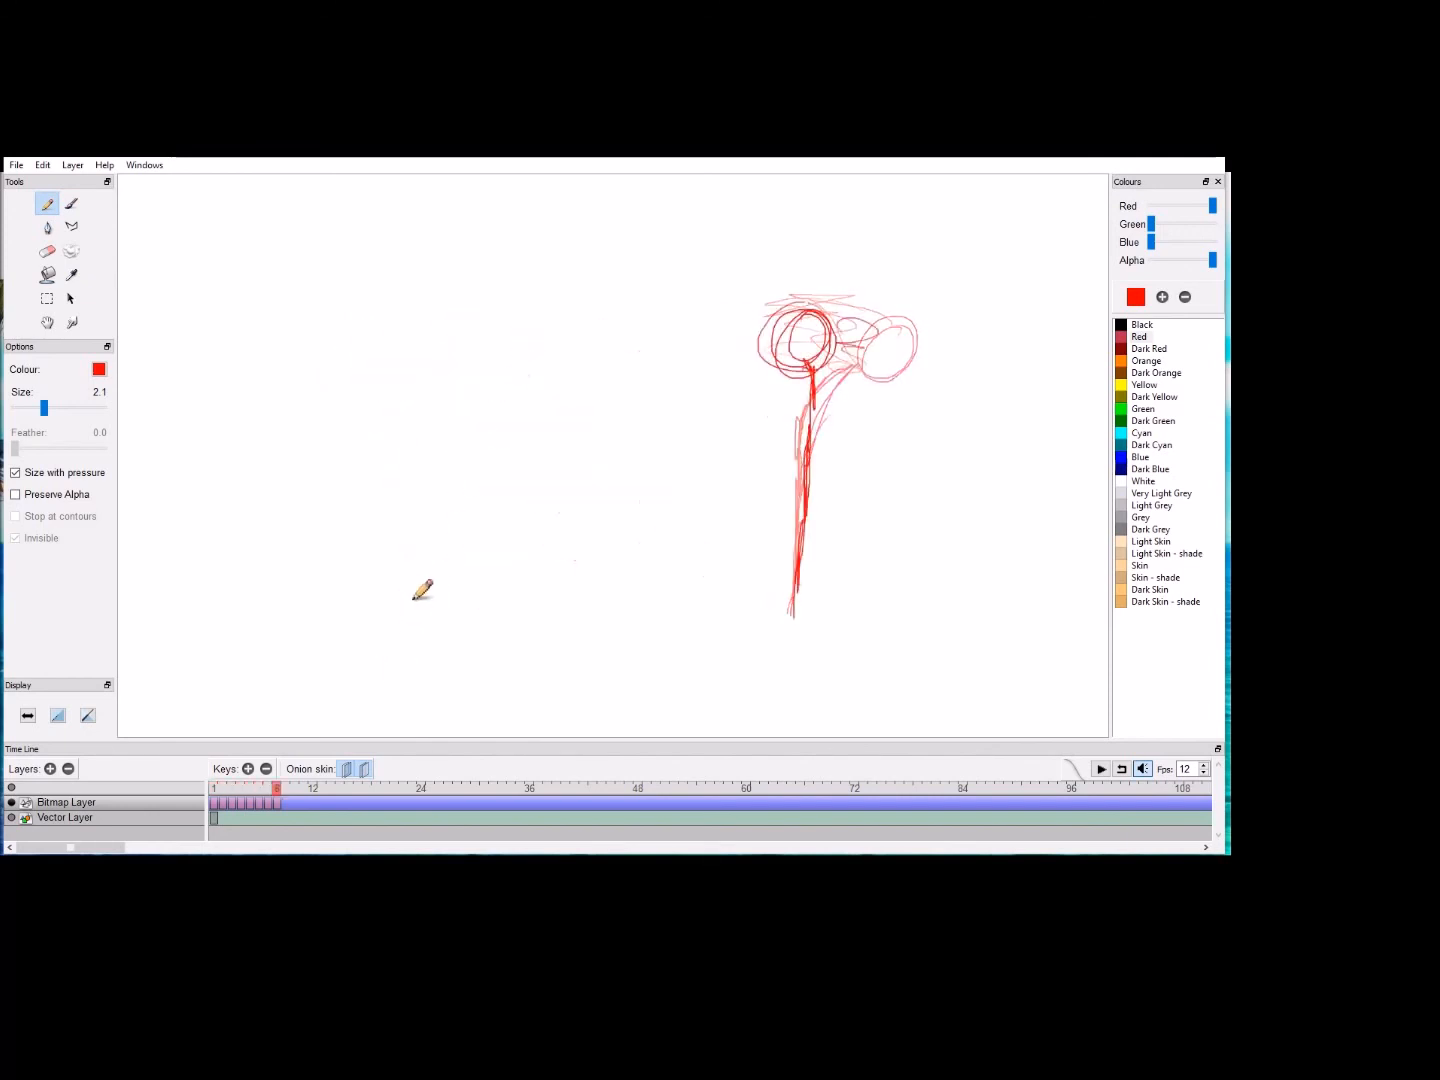
# Step: Turn off the previous and next onion skins and play the animation from frame 1
pyautogui.click(213, 789)
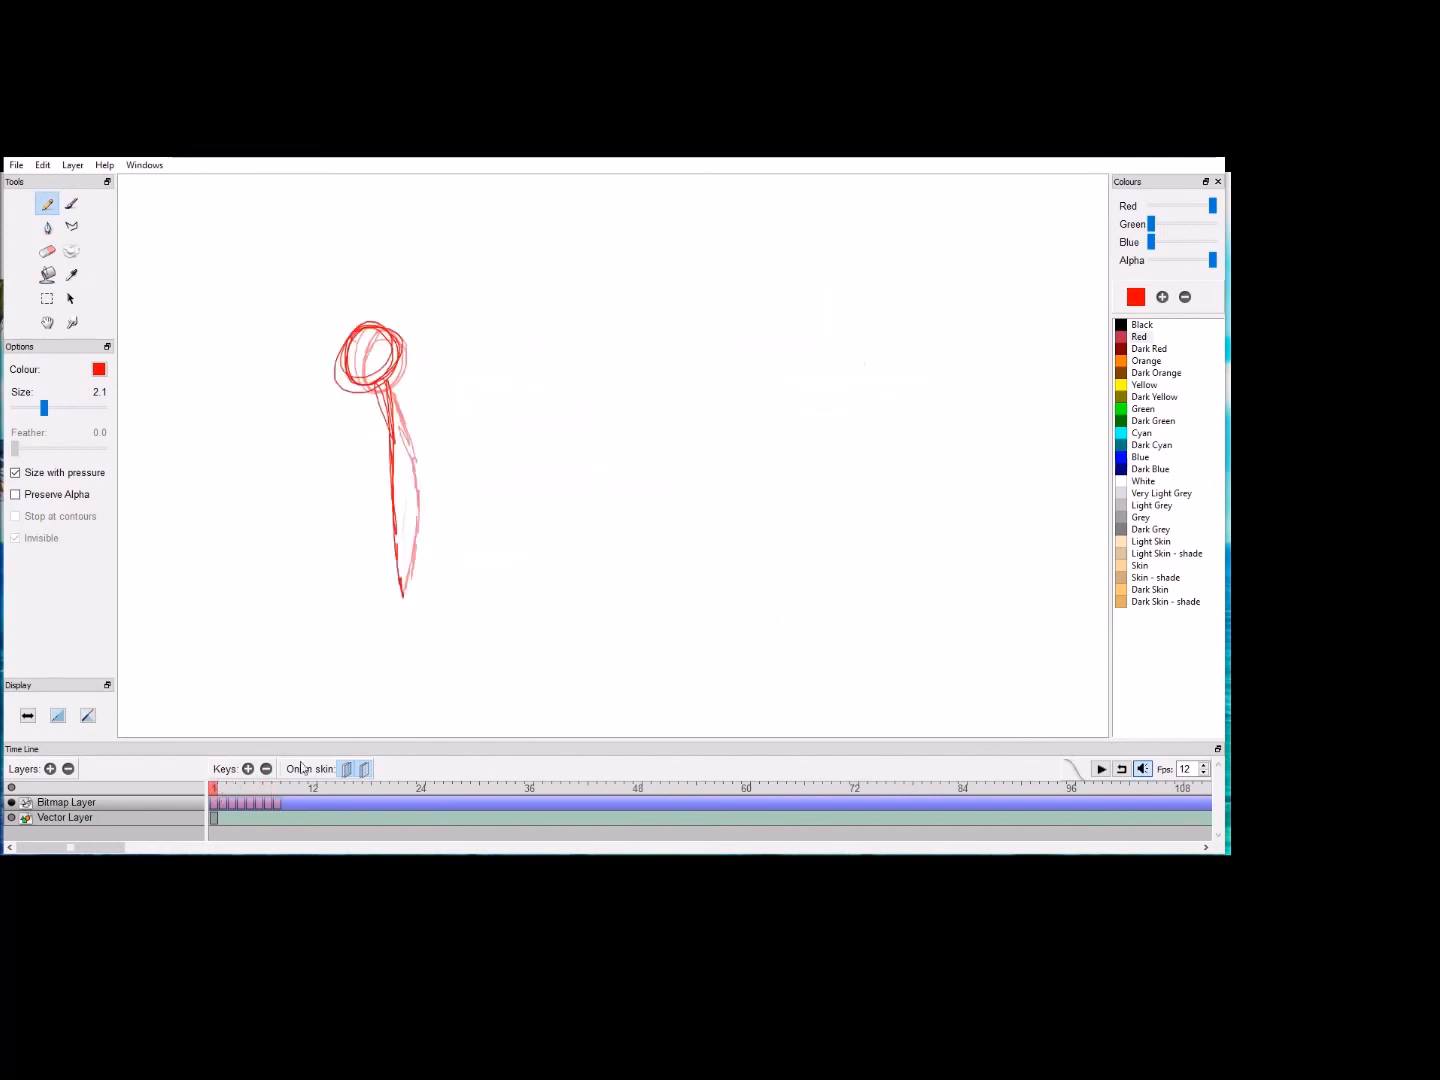
pyautogui.click(363, 770)
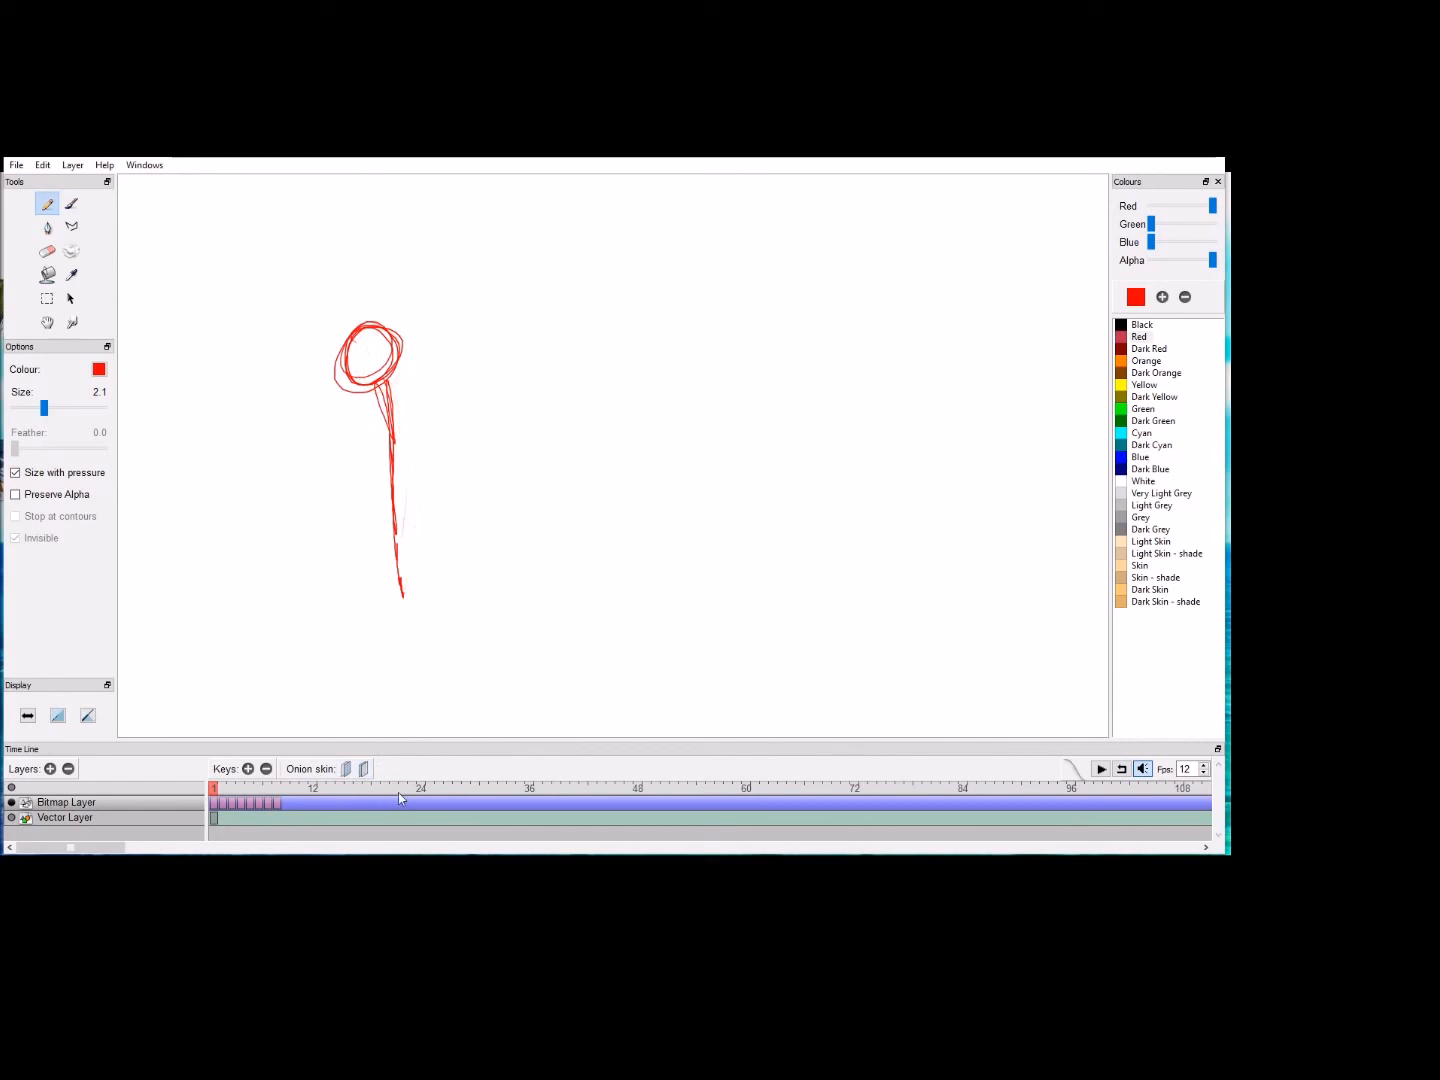
pyautogui.click(276, 789)
pyautogui.click(214, 790)
pyautogui.press('Return')
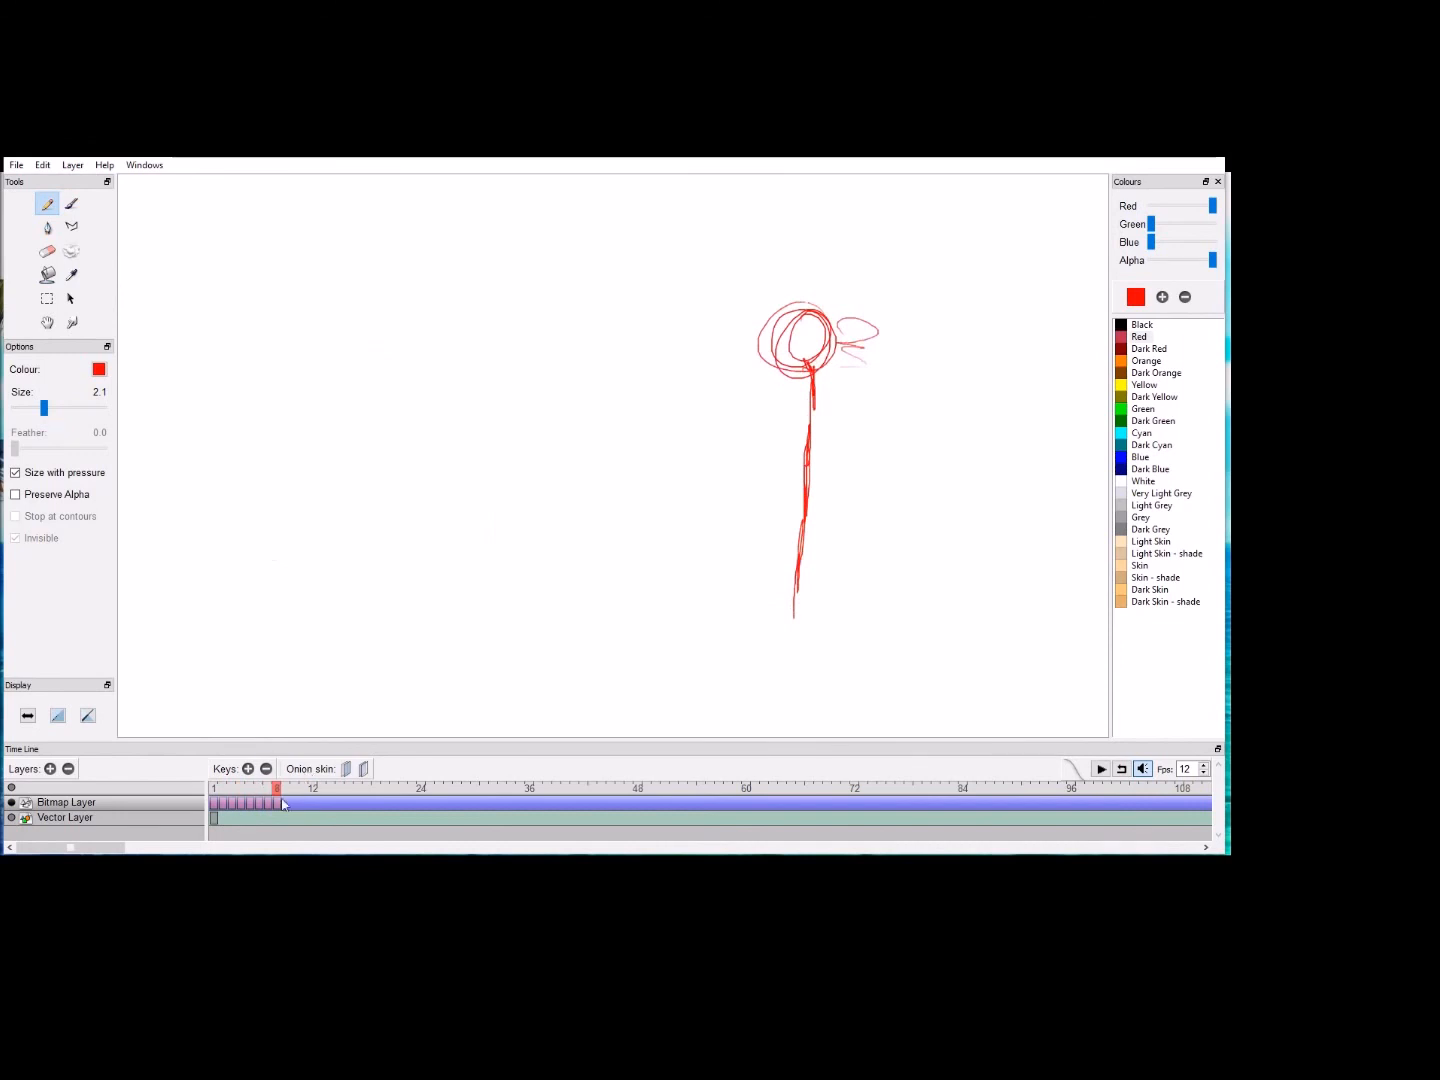
# Step: Add a keyframe at frame 9 and, with the previous onion skin on, draw the stick in its settled end pose without smear lines
pyautogui.click(249, 769)
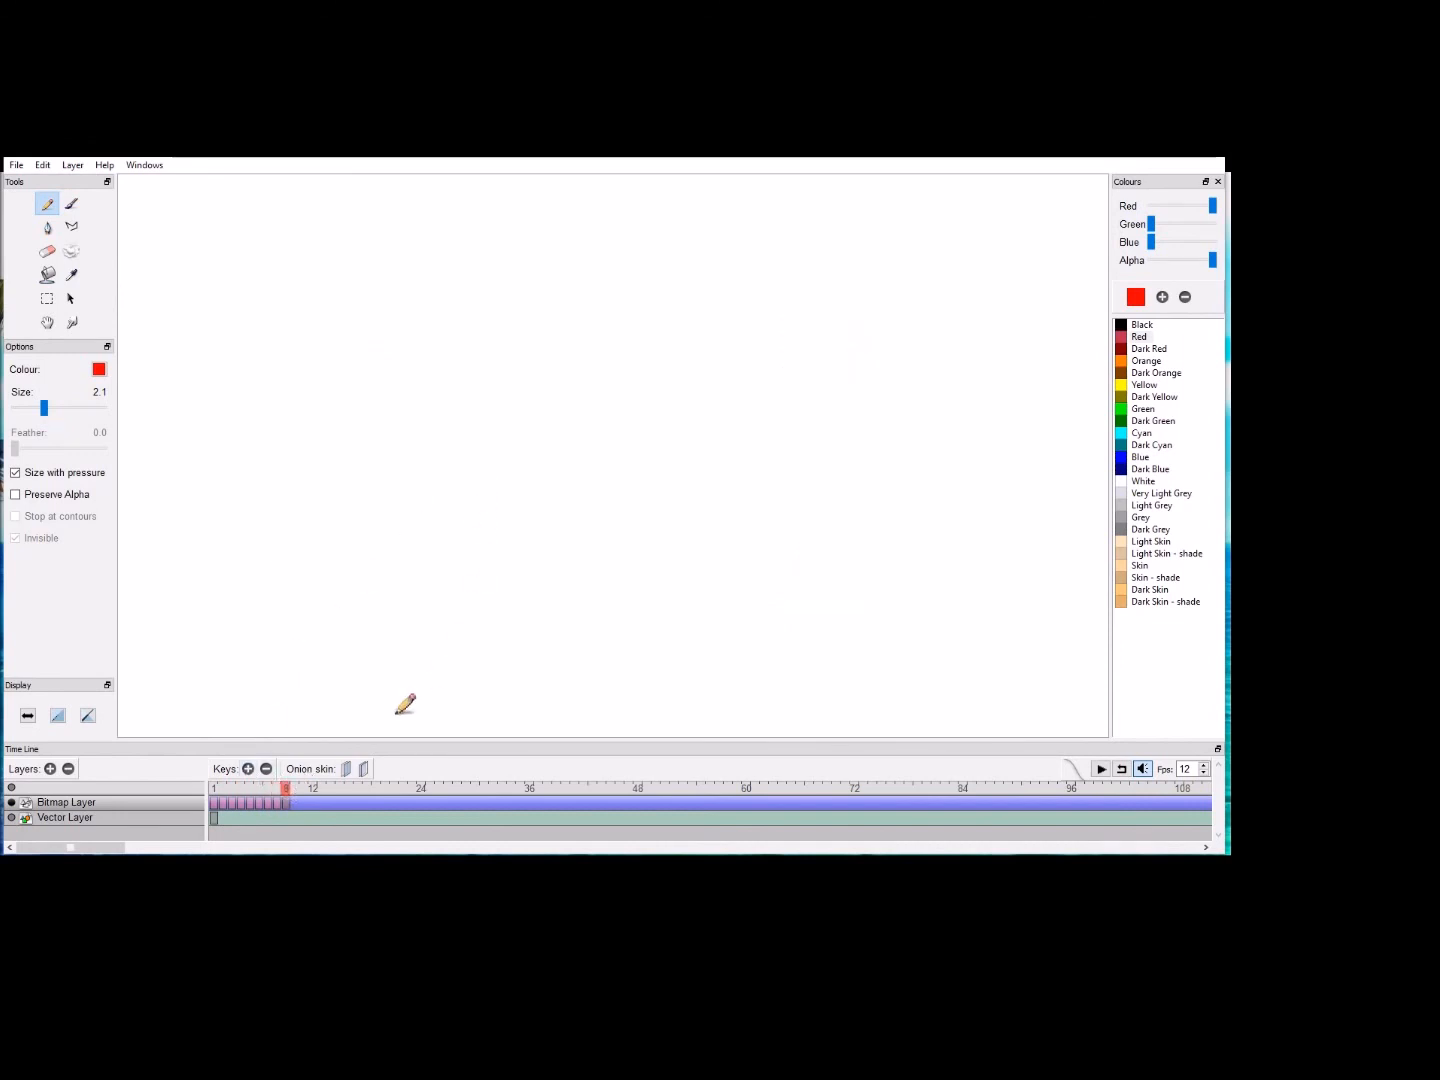
pyautogui.click(348, 770)
pyautogui.moveTo(820, 316)
pyautogui.mouseDown()
pyautogui.moveTo(792, 332)
pyautogui.moveTo(815, 325)
pyautogui.moveTo(799, 332)
pyautogui.moveTo(808, 465)
pyautogui.moveTo(813, 434)
pyautogui.moveTo(793, 622)
pyautogui.mouseUp()
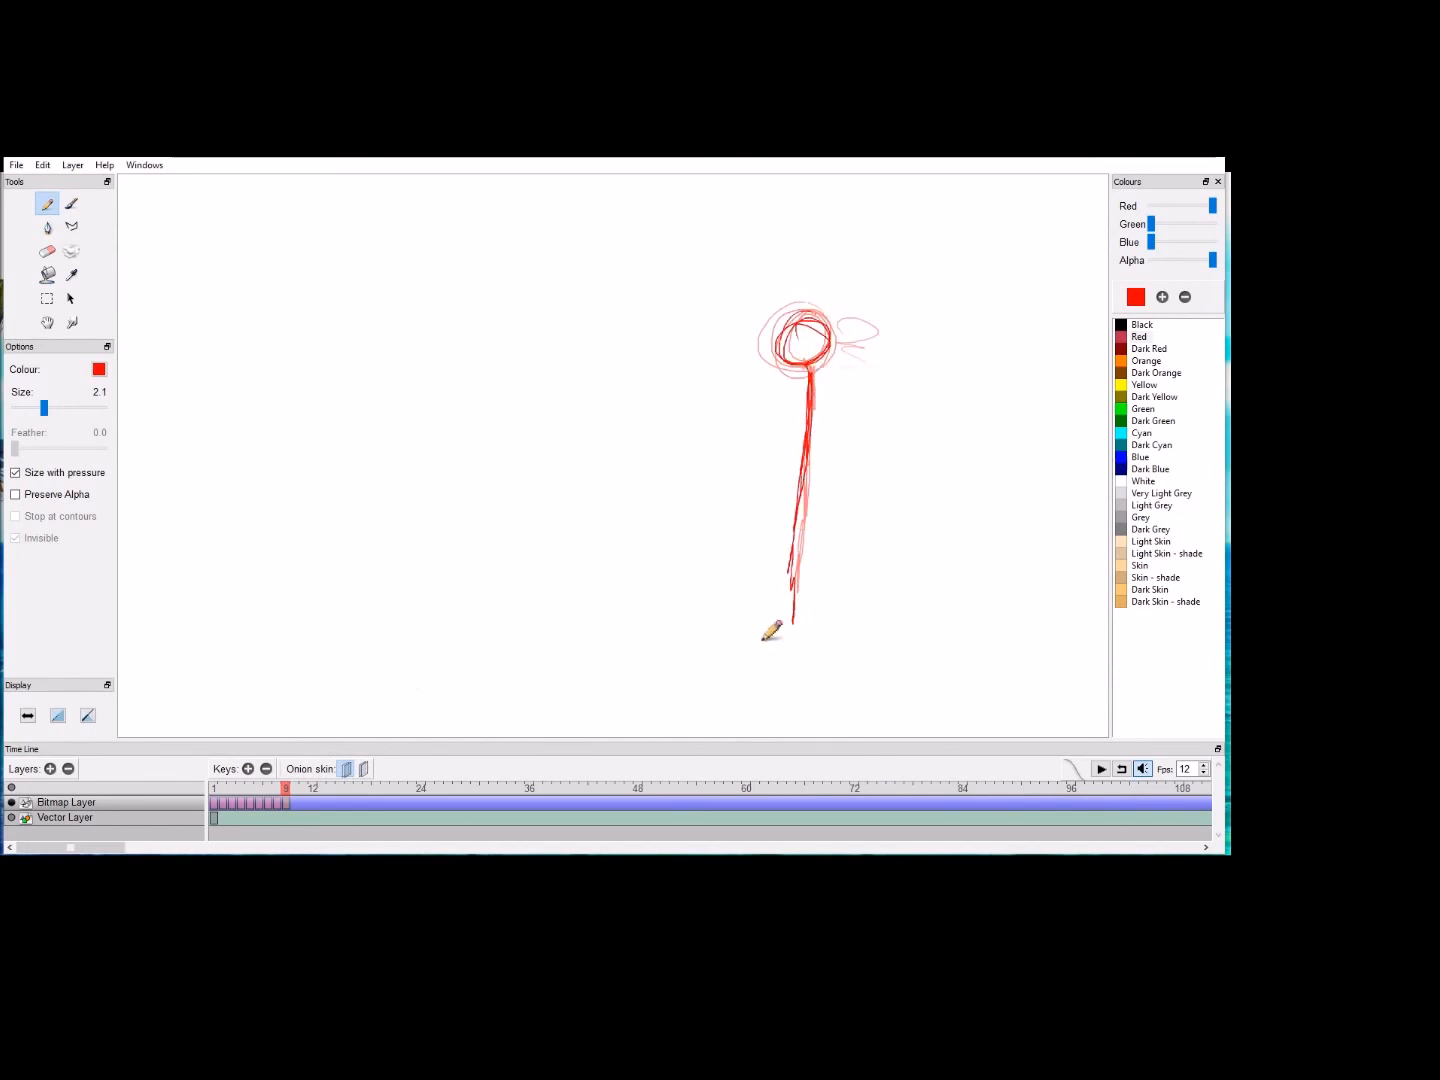
# Step: Hide the previous onion skin and replay the animation from frame 1 through the new frame 9 drawing
pyautogui.click(213, 786)
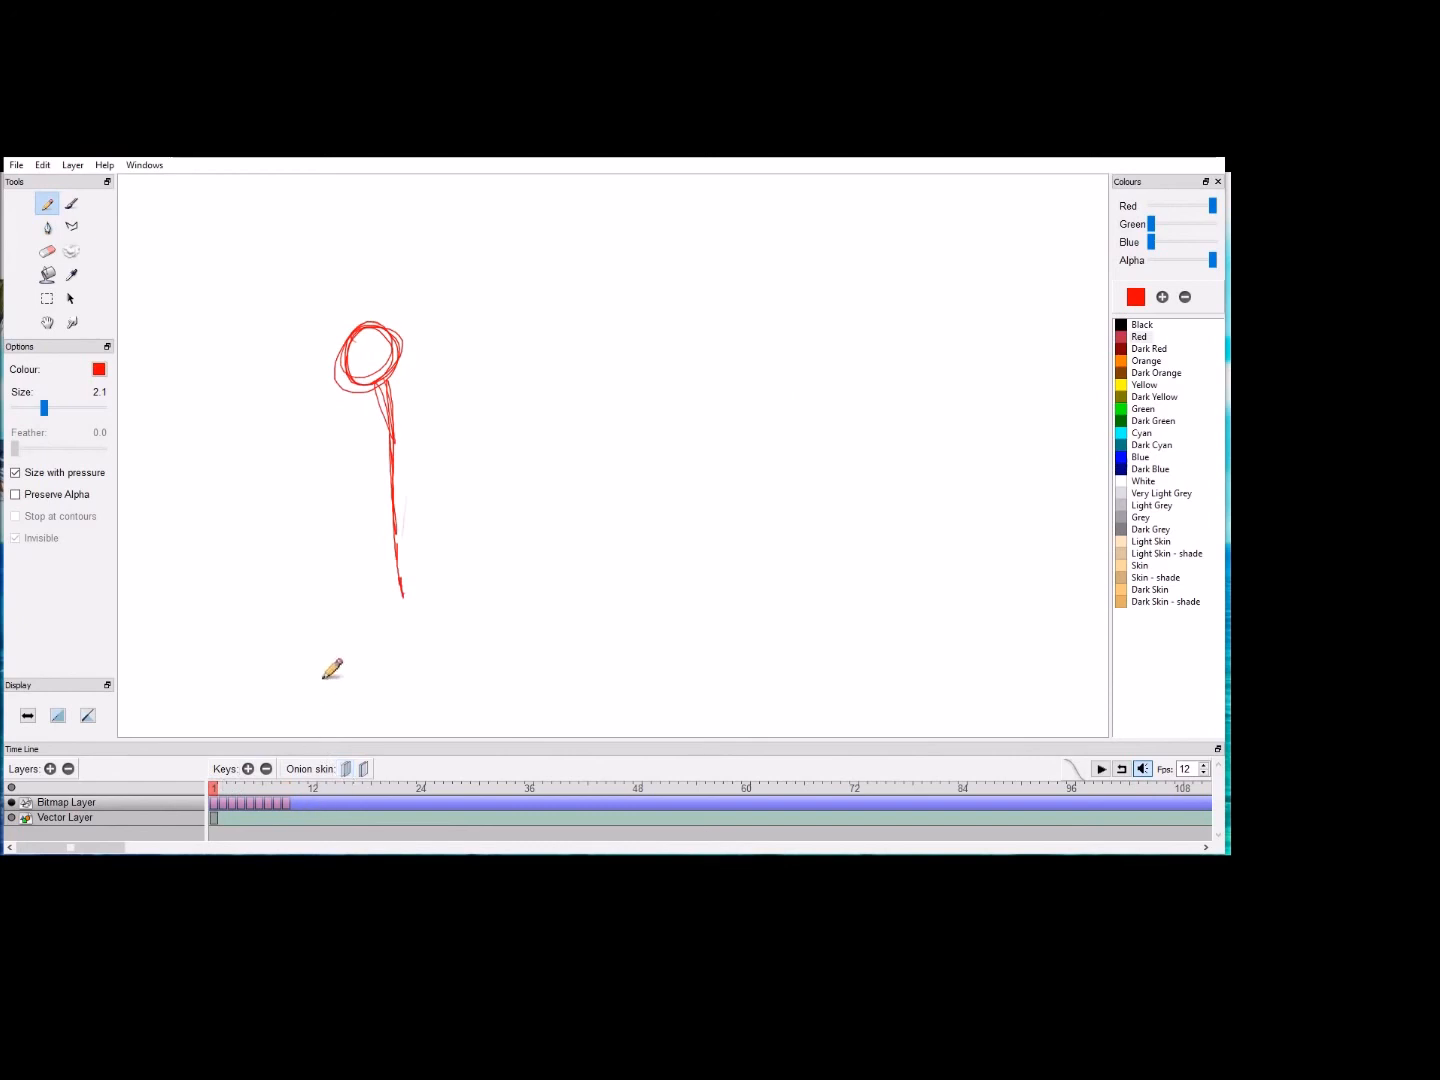
pyautogui.press('Return')
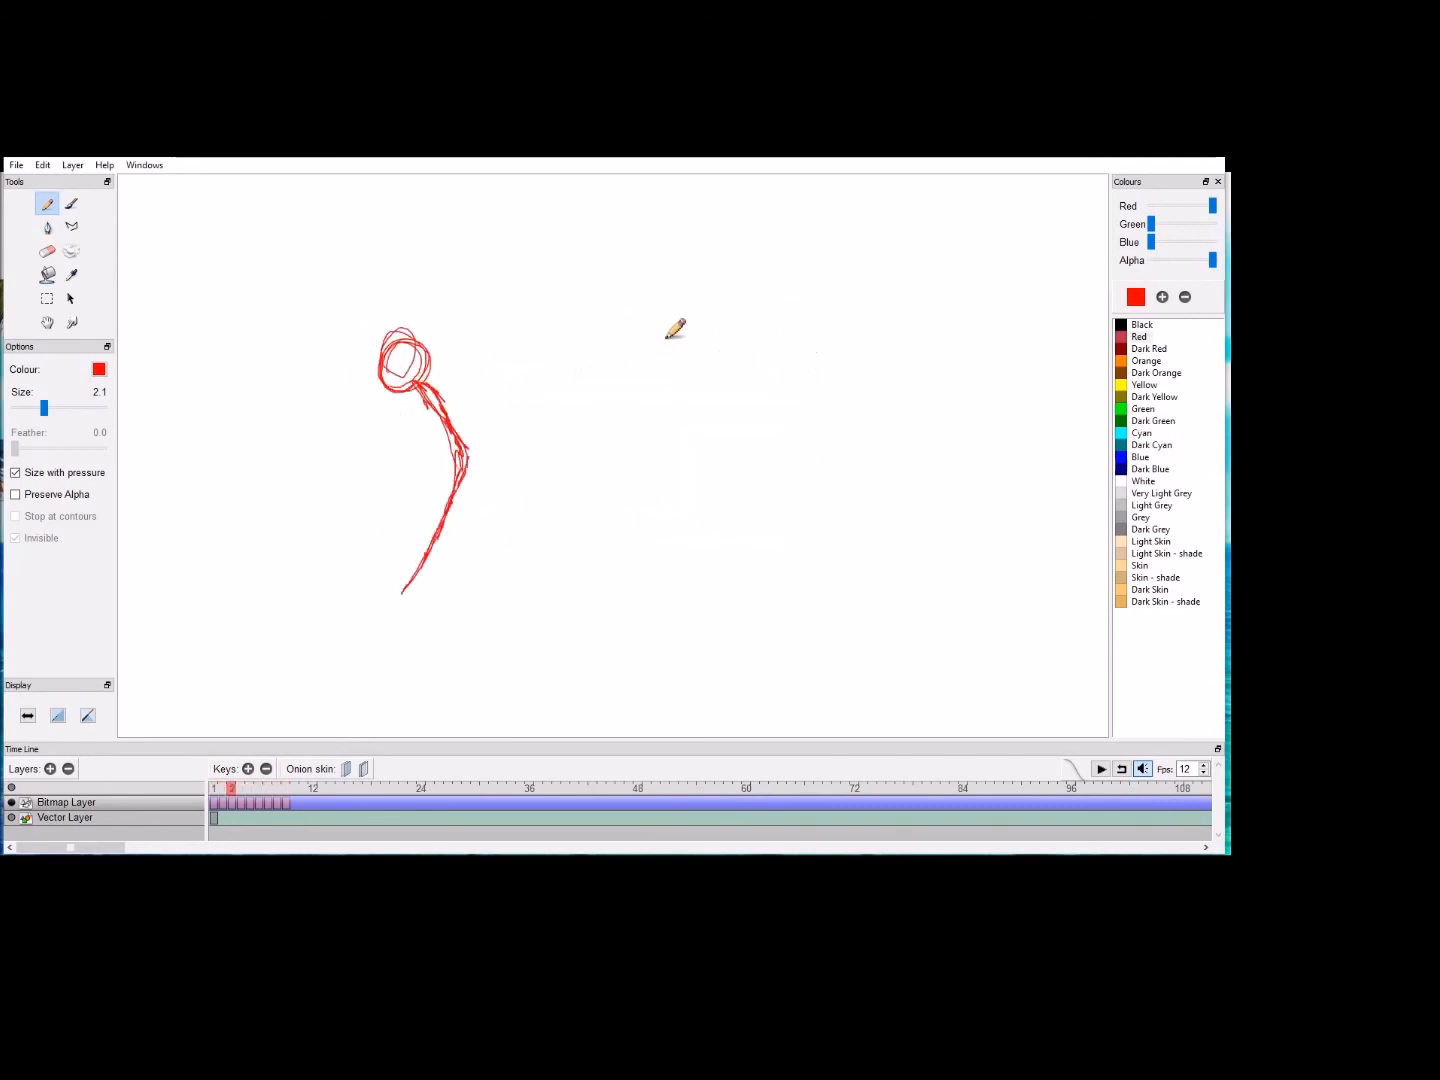
pyautogui.click(803, 138)
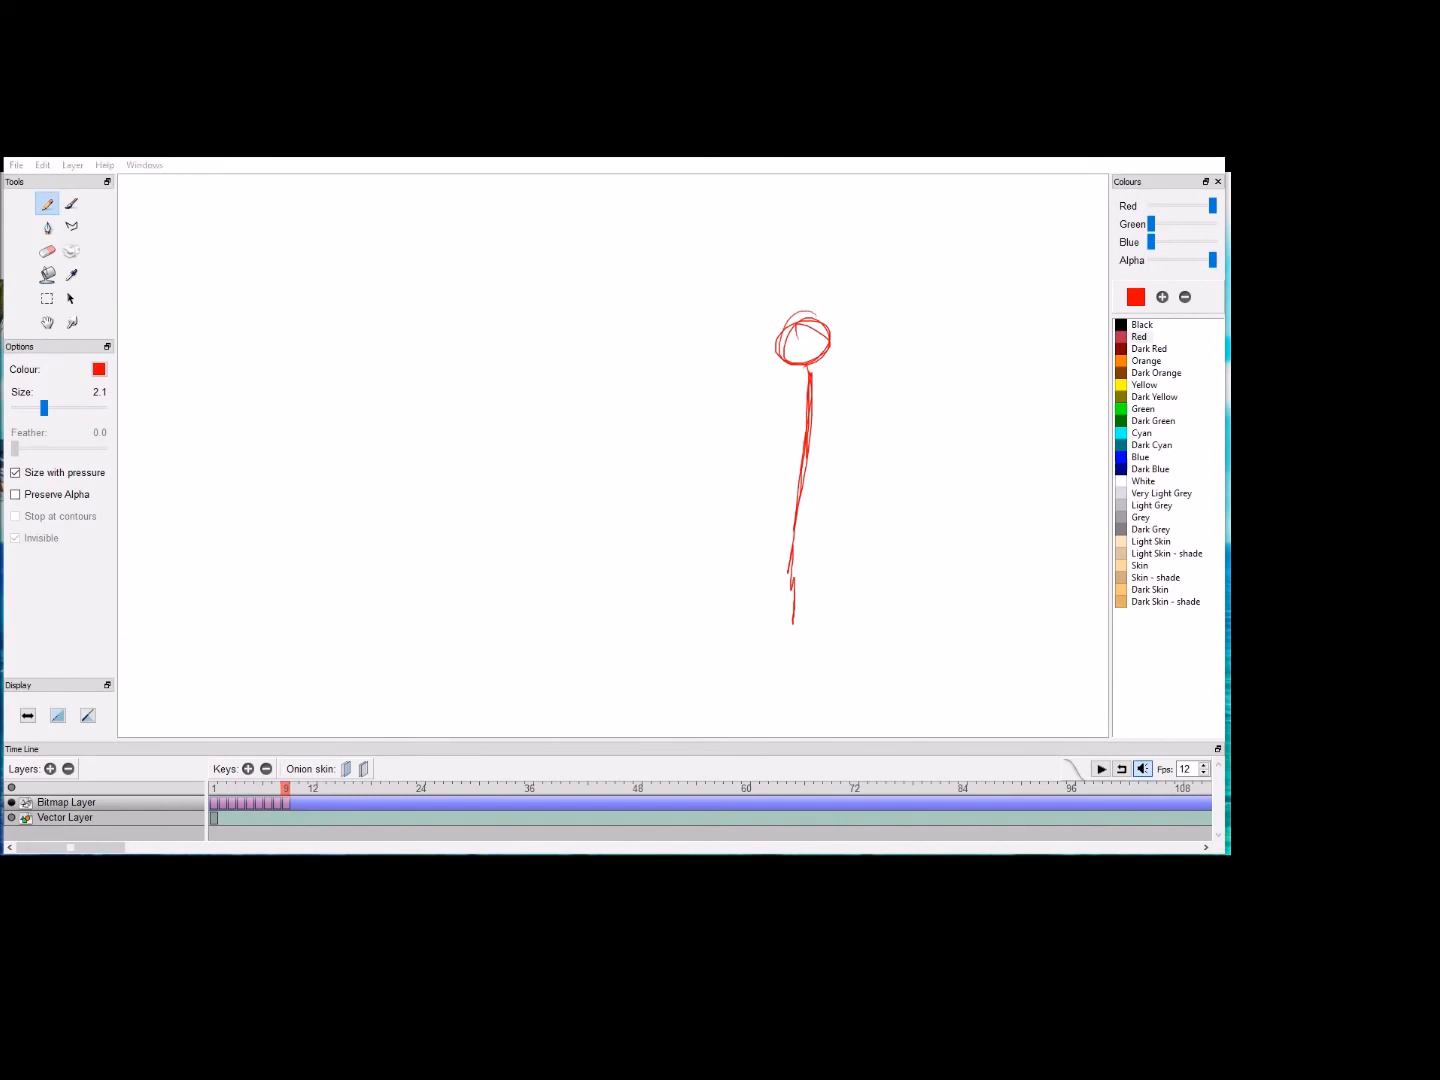